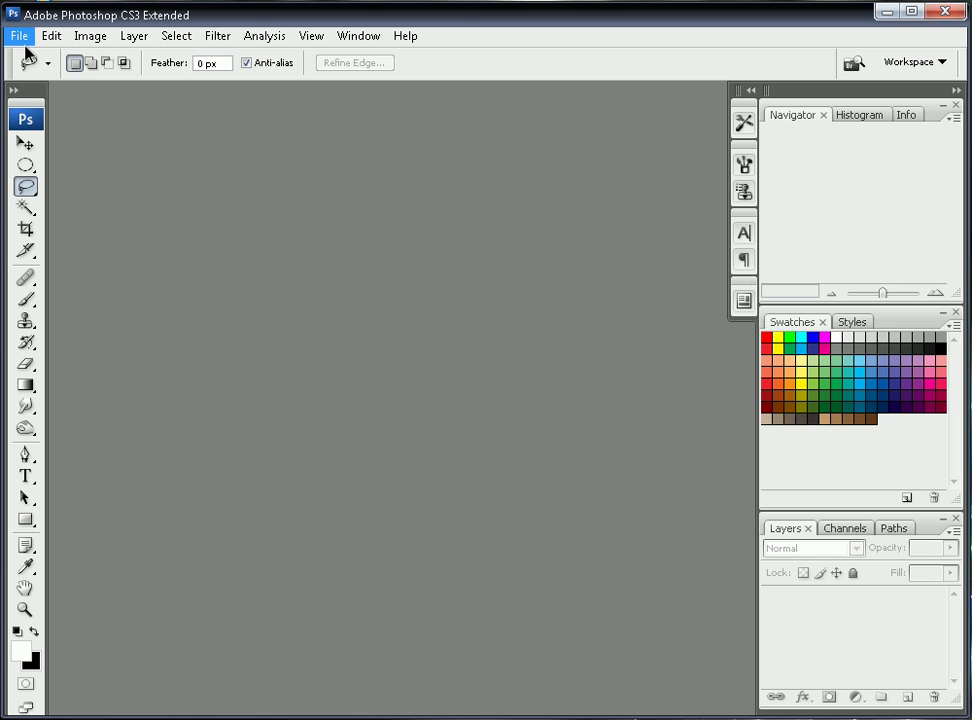
# - Open chan dung 4.JPG from the tiengxua folder on drive F, with the folder's files shown as thumbnails
pyautogui.click(20, 36)
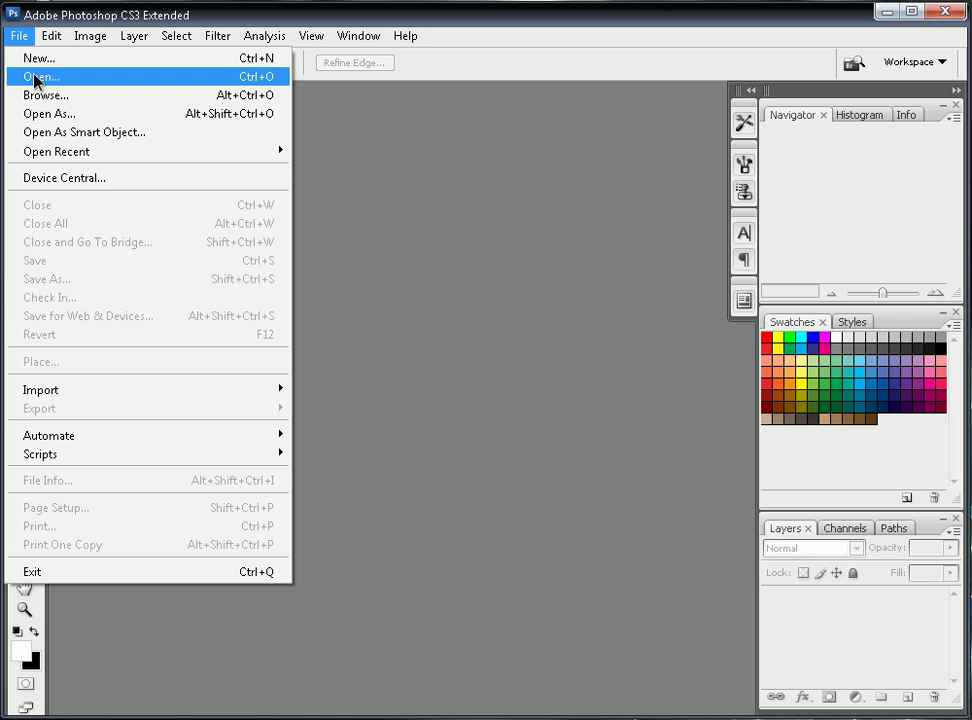
pyautogui.click(35, 79)
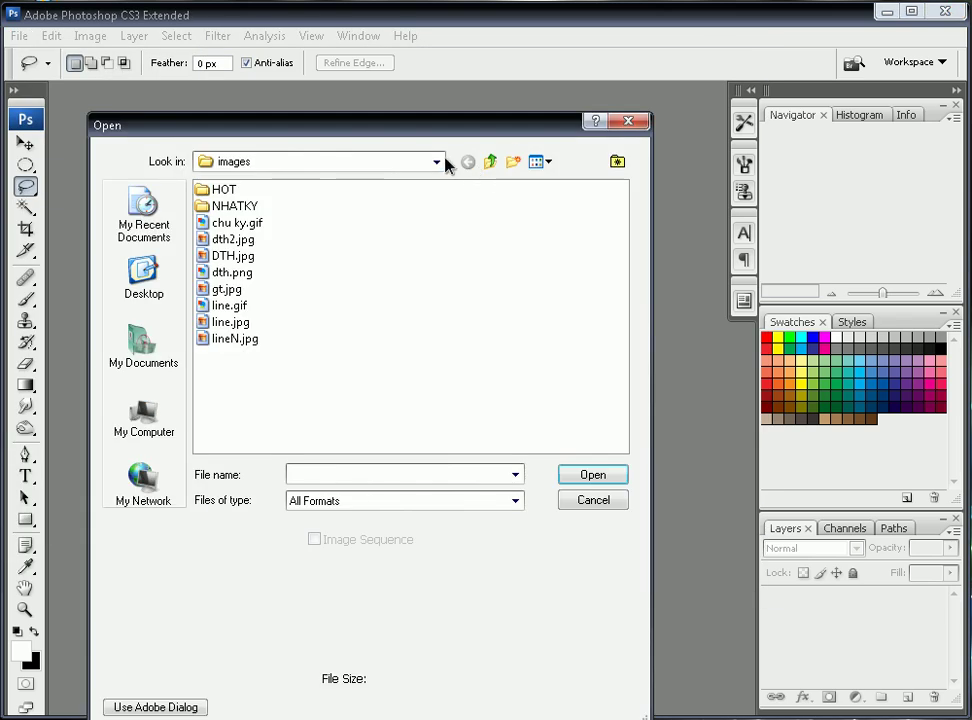
pyautogui.click(437, 162)
pyautogui.click(352, 260)
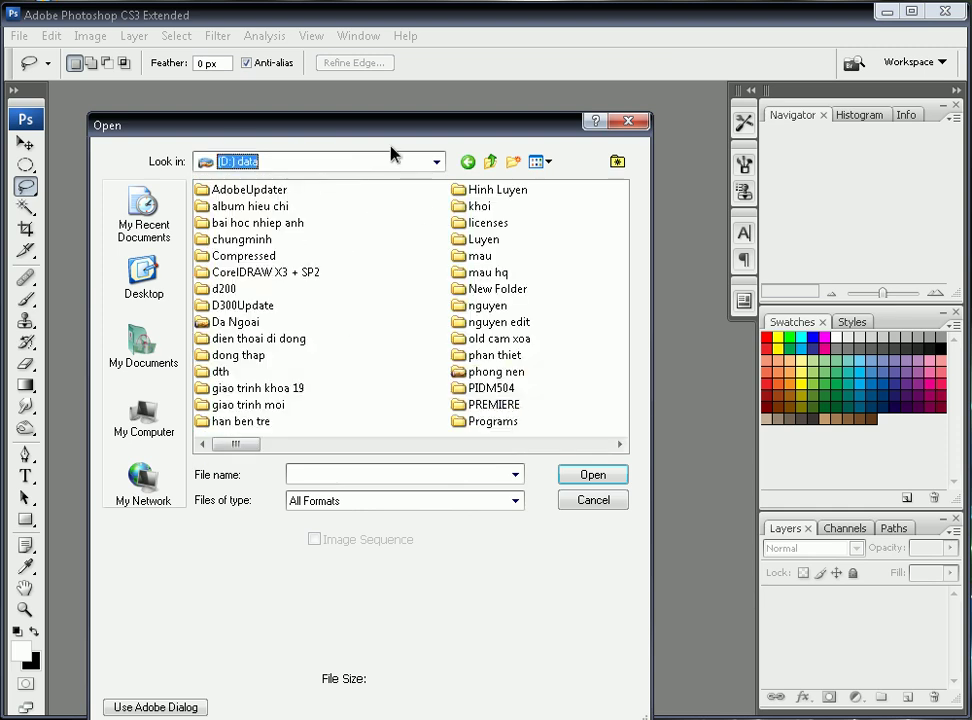
pyautogui.click(436, 162)
pyautogui.click(375, 298)
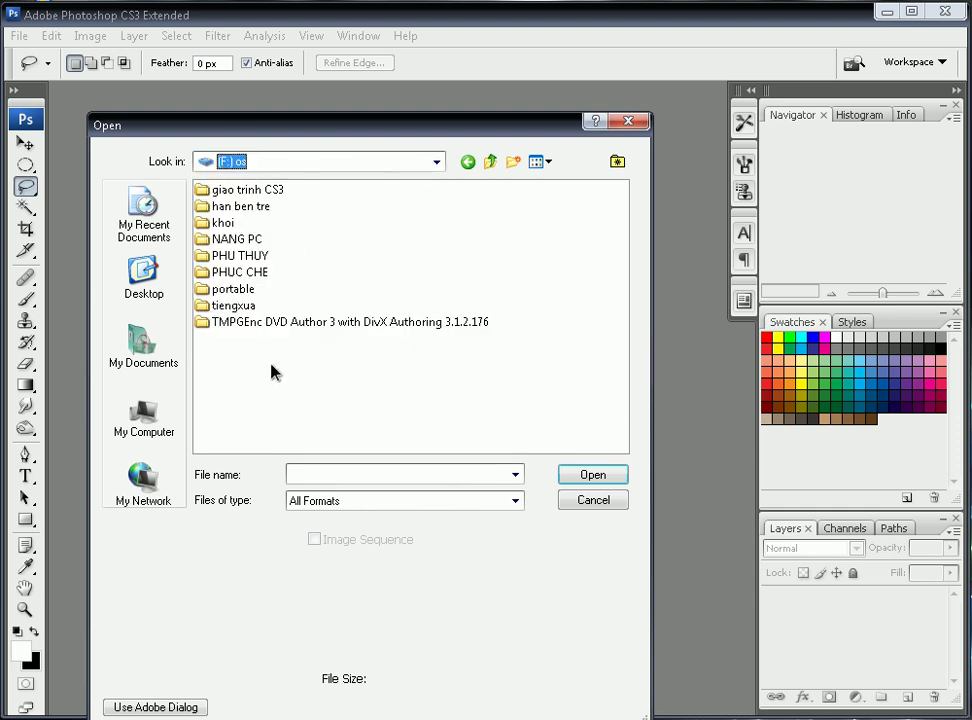
pyautogui.doubleClick(240, 306)
pyautogui.click(268, 240)
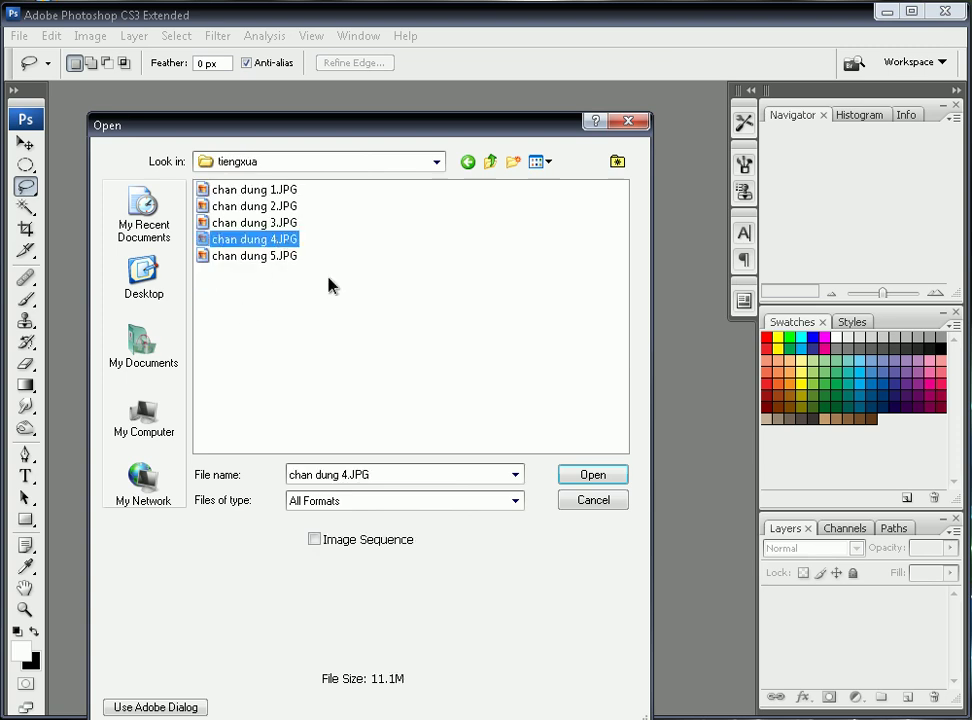
pyautogui.click(538, 161)
pyautogui.click(560, 184)
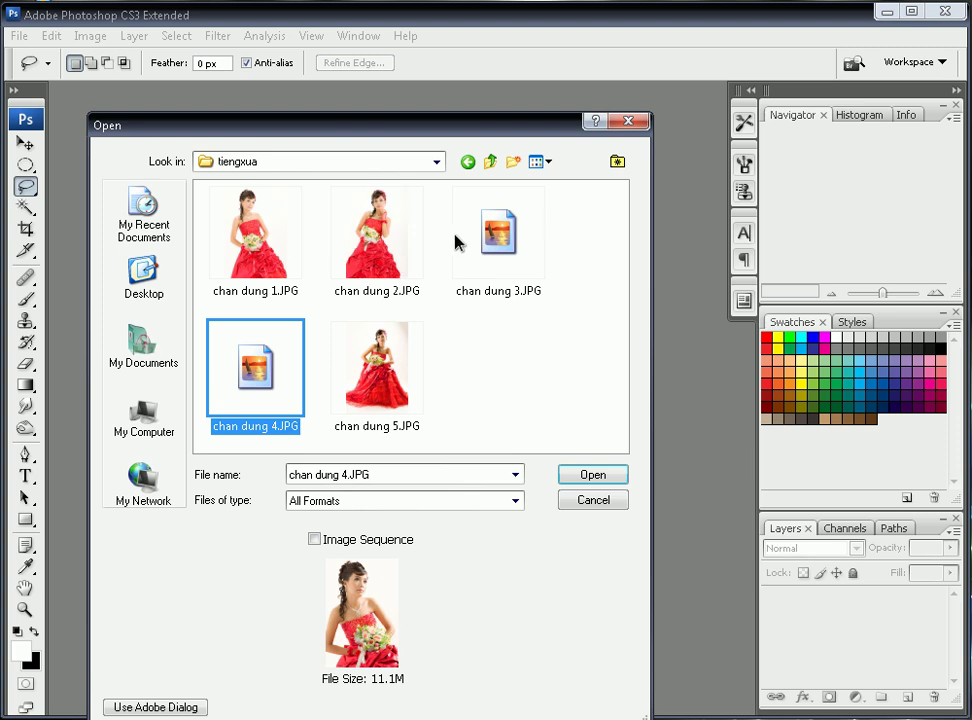
pyautogui.click(583, 480)
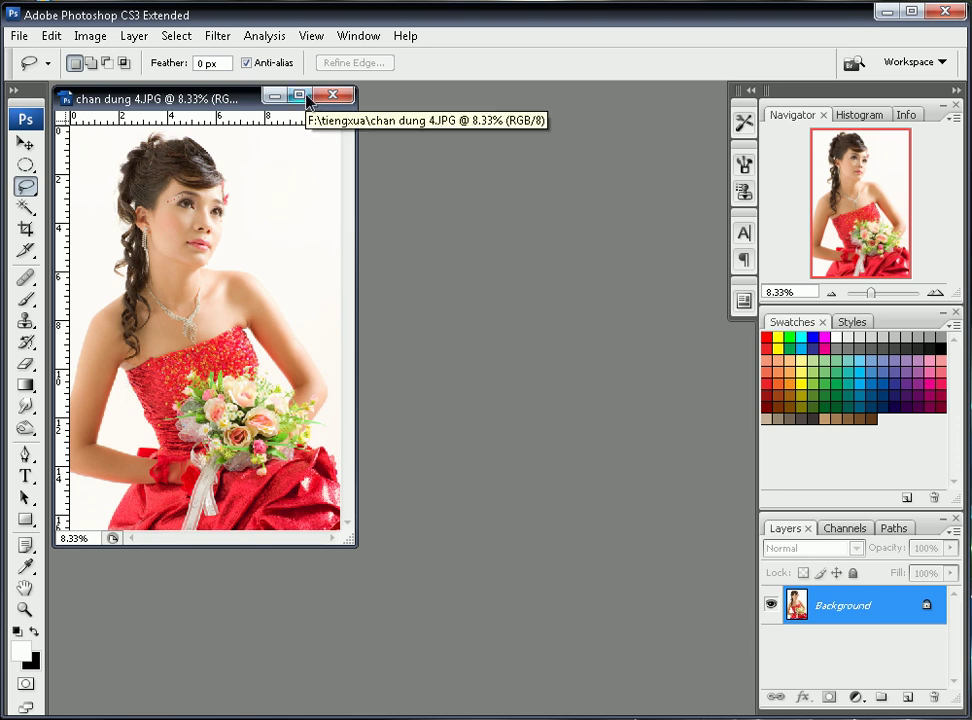
# - Show the maximized photo in full screen mode on a black background, with the toolbox in two columns
pyautogui.click(299, 96)
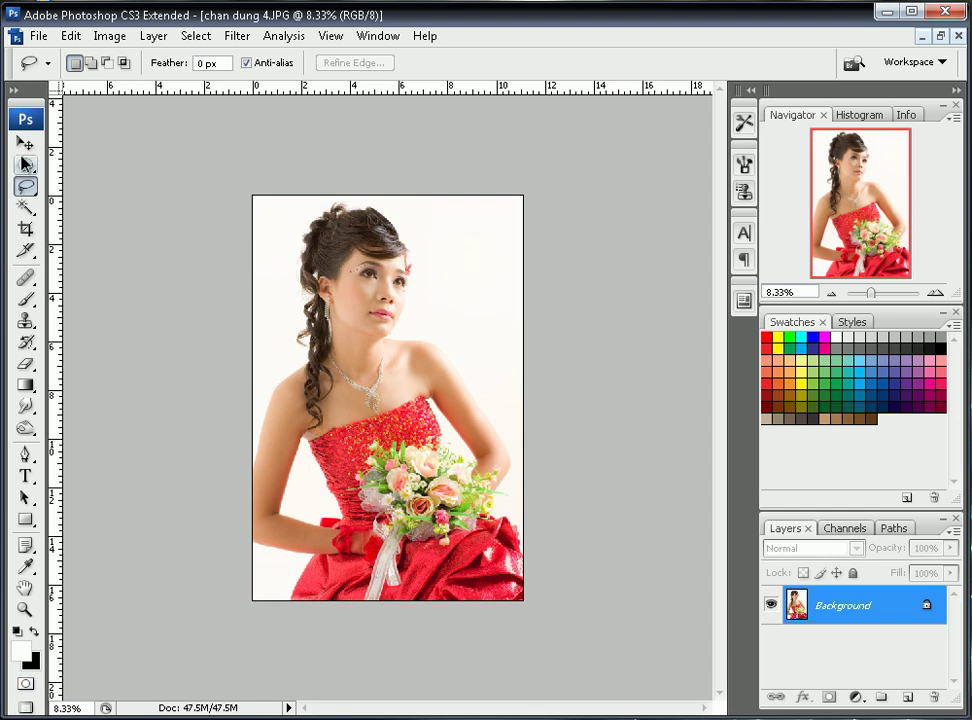
pyautogui.click(14, 89)
pyautogui.click(42, 478)
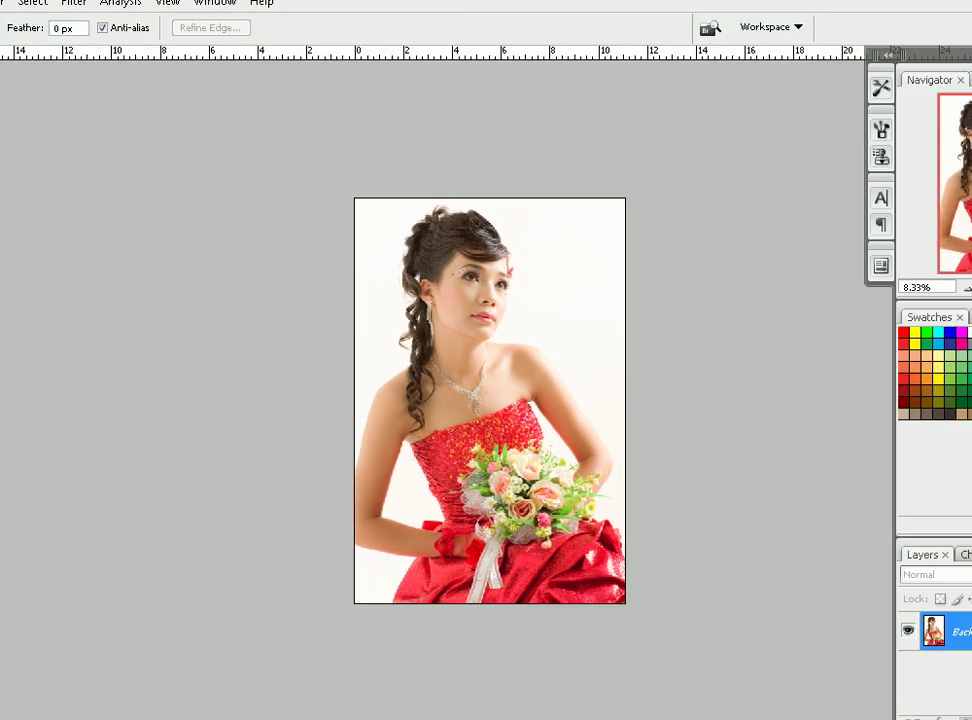
pyautogui.press('f')
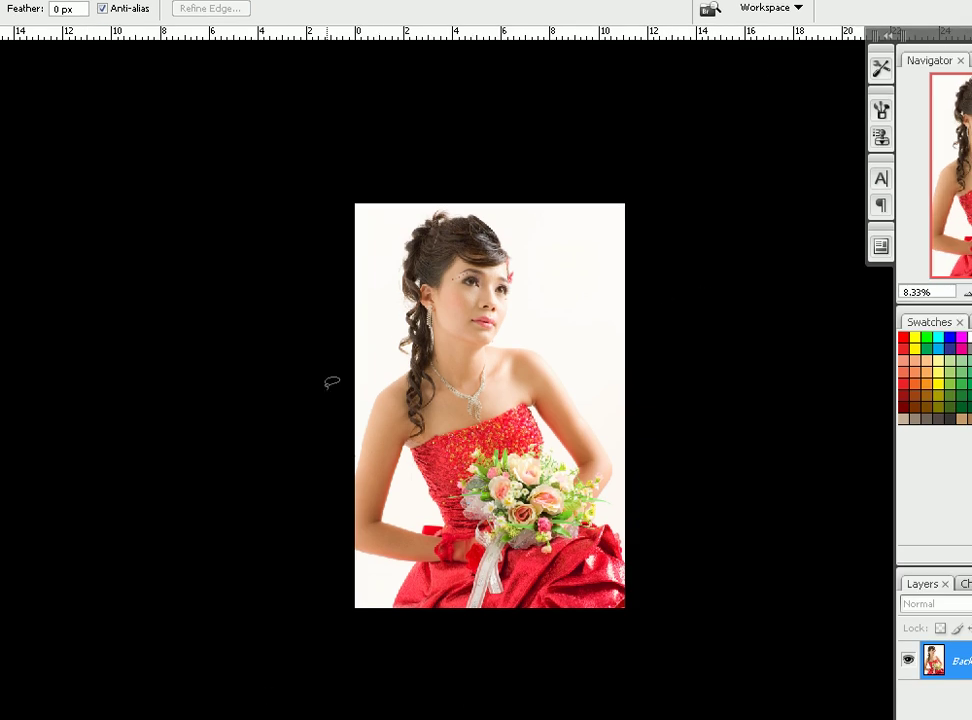
# - Magnify the bouquet area and examine the dress down to and beyond the photo's lower-right corner
pyautogui.press('z')
pyautogui.moveTo(441, 468)
pyautogui.mouseDown()
pyautogui.moveTo(471, 533)
pyautogui.moveTo(579, 510)
pyautogui.moveTo(655, 594)
pyautogui.mouseUp()
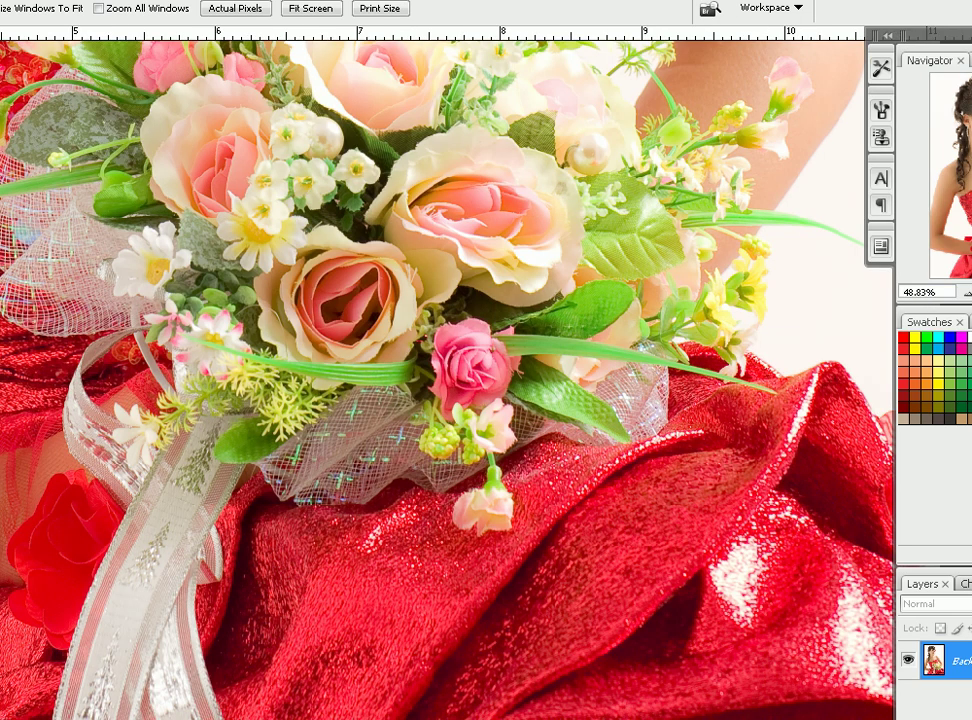
pyautogui.press('h')
pyautogui.moveTo(658, 480); pyautogui.dragTo(148, 38)
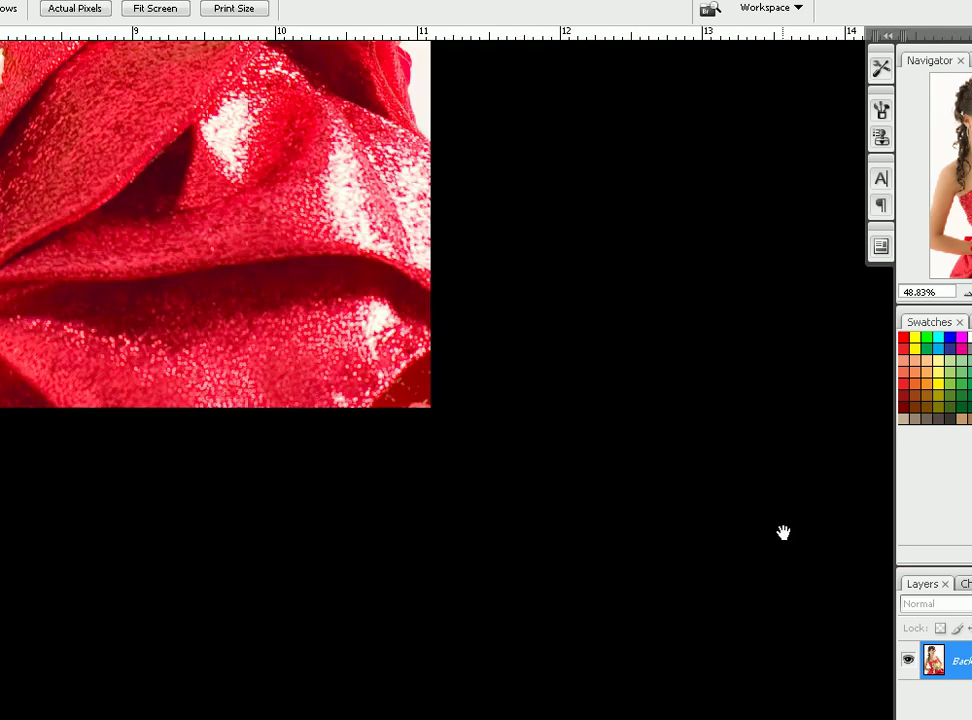
pyautogui.moveTo(169, 197); pyautogui.dragTo(372, 327)
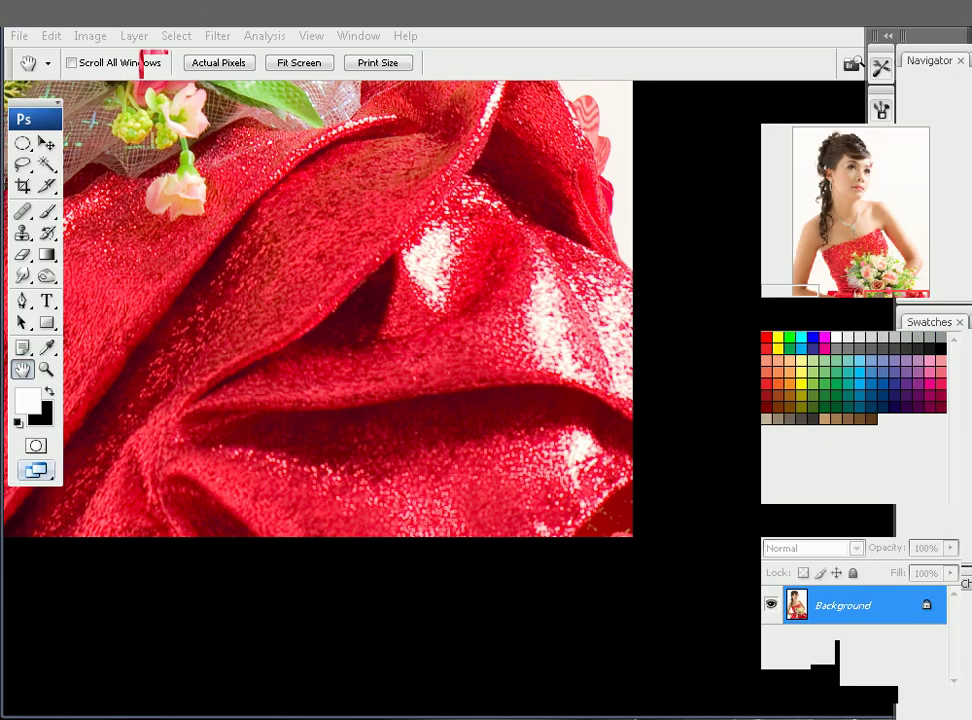
# - Return to standard screen mode, maximize the document window and show the dress near the lower-right corner
pyautogui.press('f')
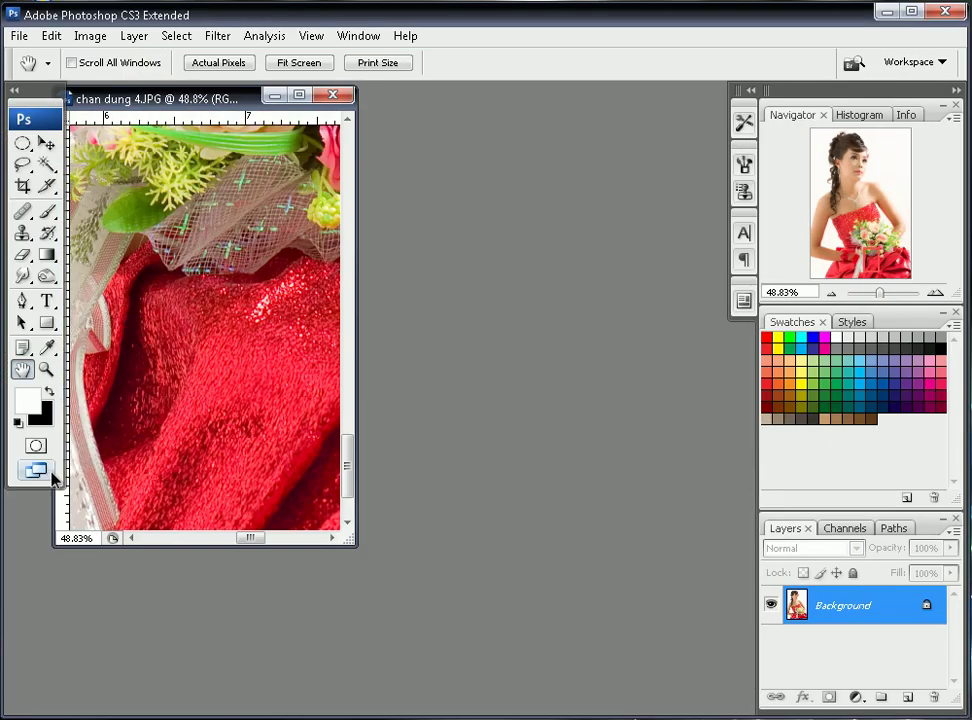
pyautogui.click(302, 98)
pyautogui.moveTo(668, 655); pyautogui.dragTo(545, 508)
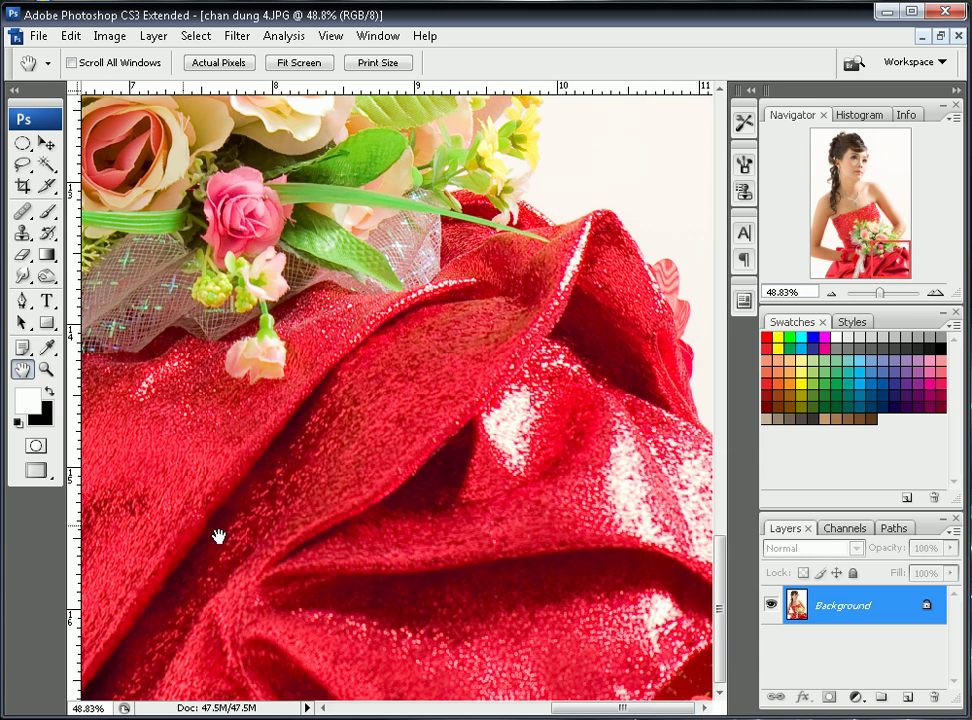
# - Switch back to full screen mode with a black background and bring the woman's face into view
pyautogui.click(42, 472)
pyautogui.moveTo(453, 632); pyautogui.dragTo(521, 425)
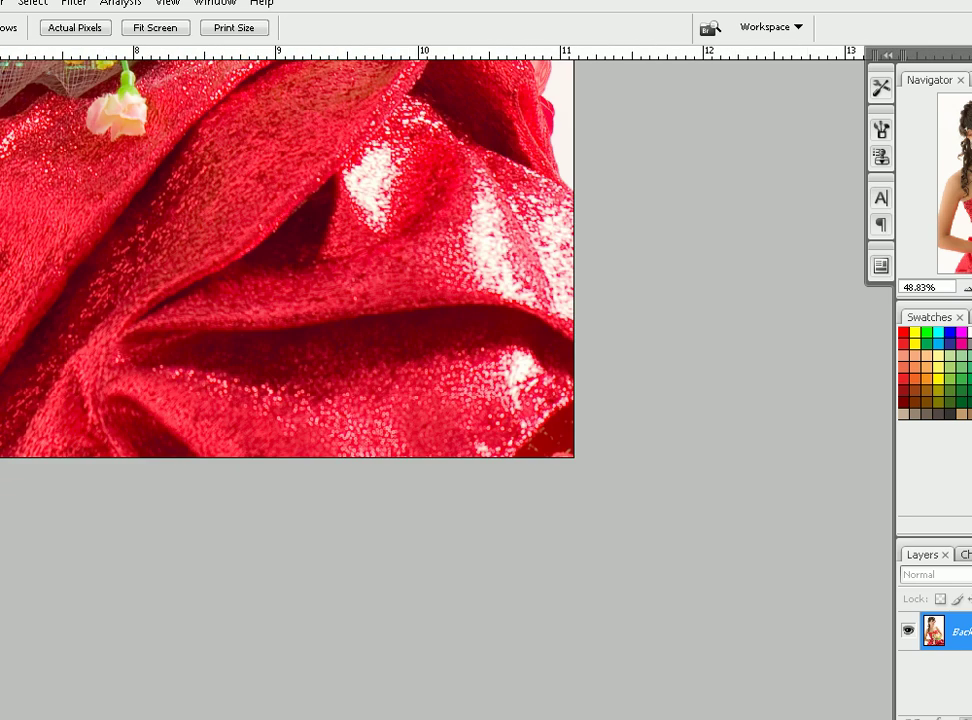
pyautogui.press('f')
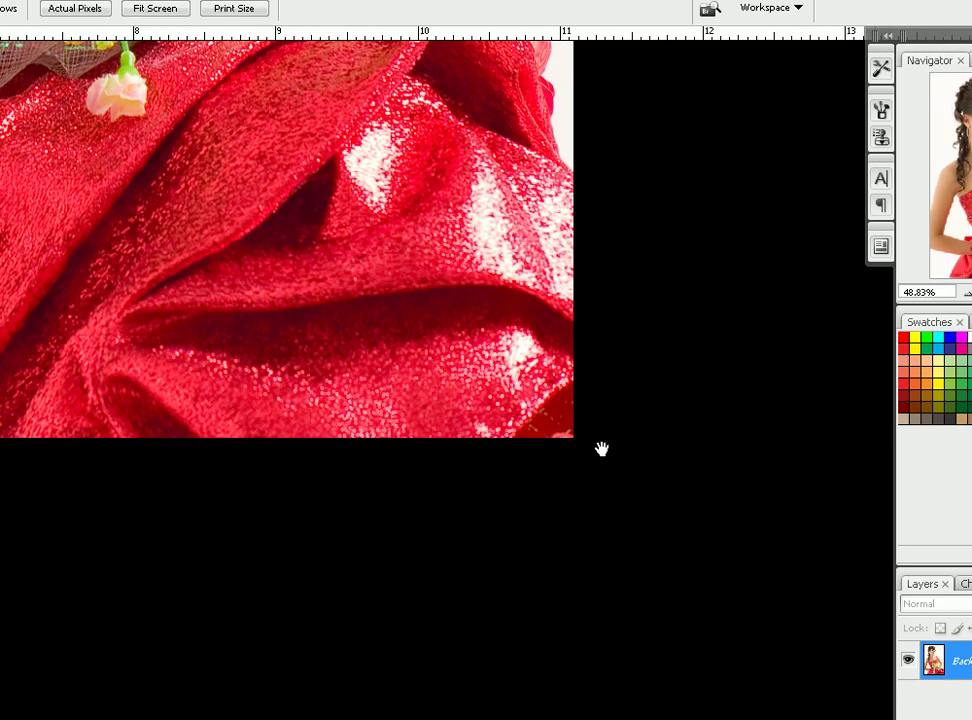
pyautogui.moveTo(601, 449); pyautogui.dragTo(579, 556)
pyautogui.moveTo(327, 146); pyautogui.dragTo(466, 549)
pyautogui.moveTo(330, 110); pyautogui.dragTo(533, 580)
pyautogui.moveTo(248, 85); pyautogui.dragTo(326, 500)
# - View the portrait at print size and at actual pixels around the eyes
pyautogui.rightClick(367, 290)
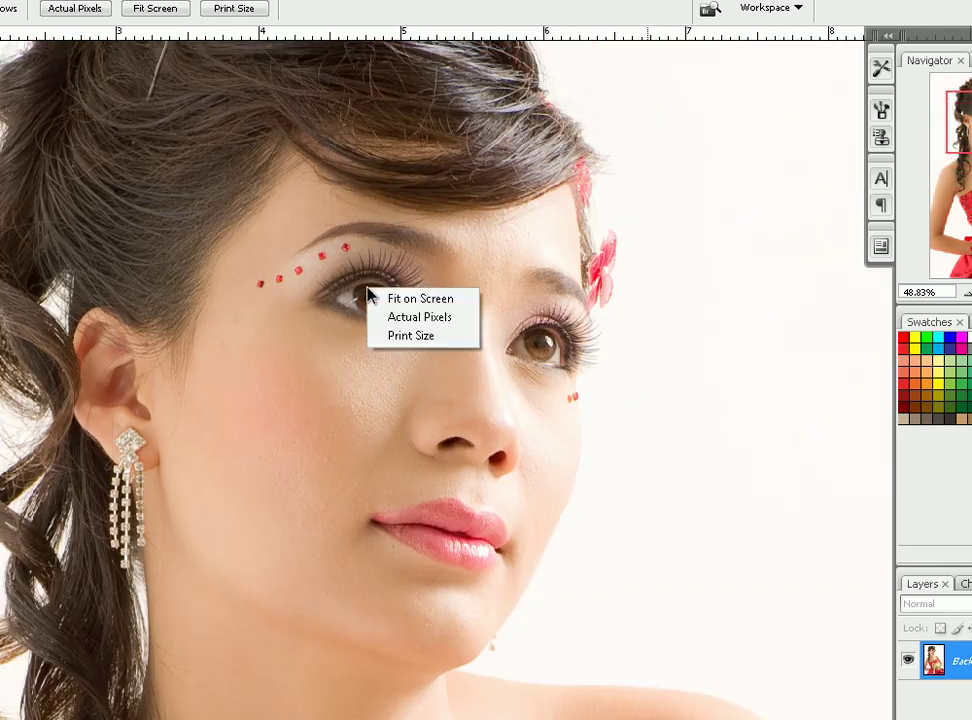
pyautogui.click(411, 337)
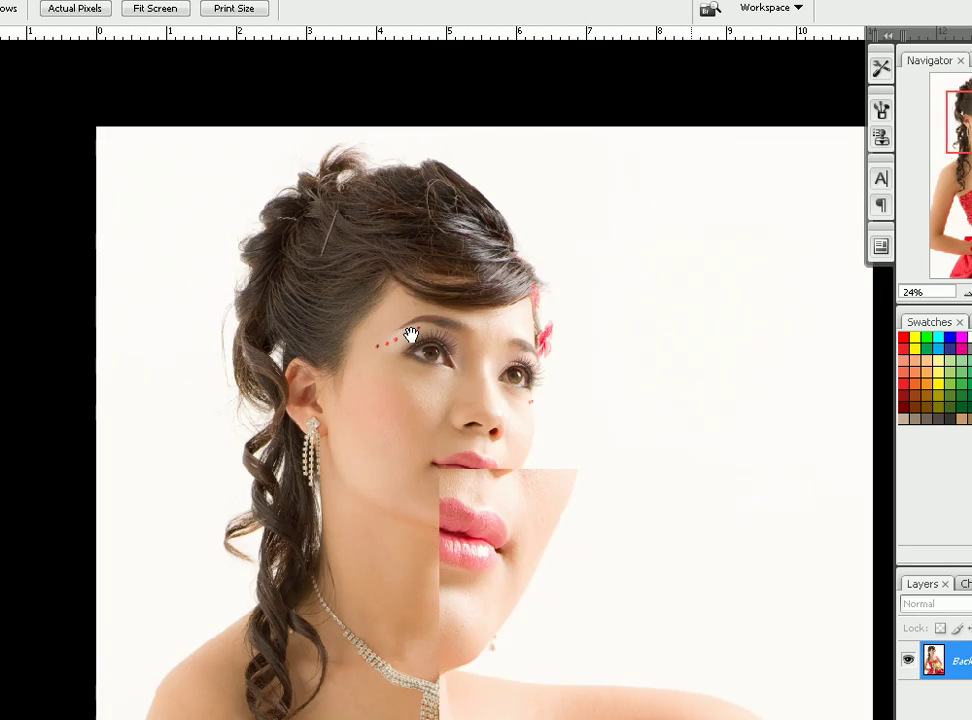
pyautogui.moveTo(462, 418); pyautogui.dragTo(386, 356)
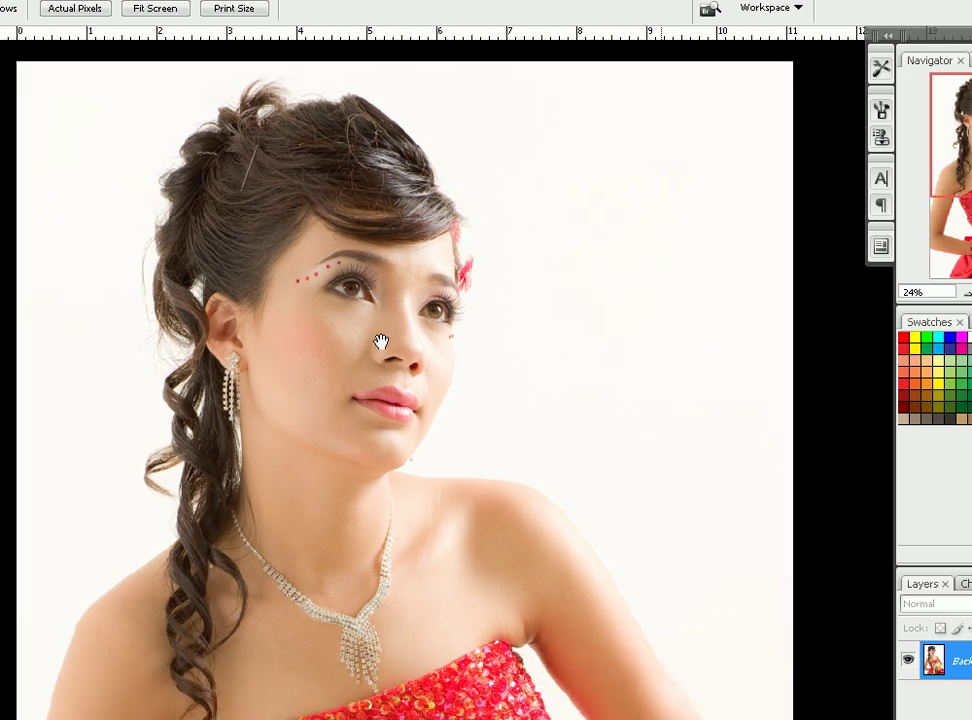
pyautogui.rightClick(377, 270)
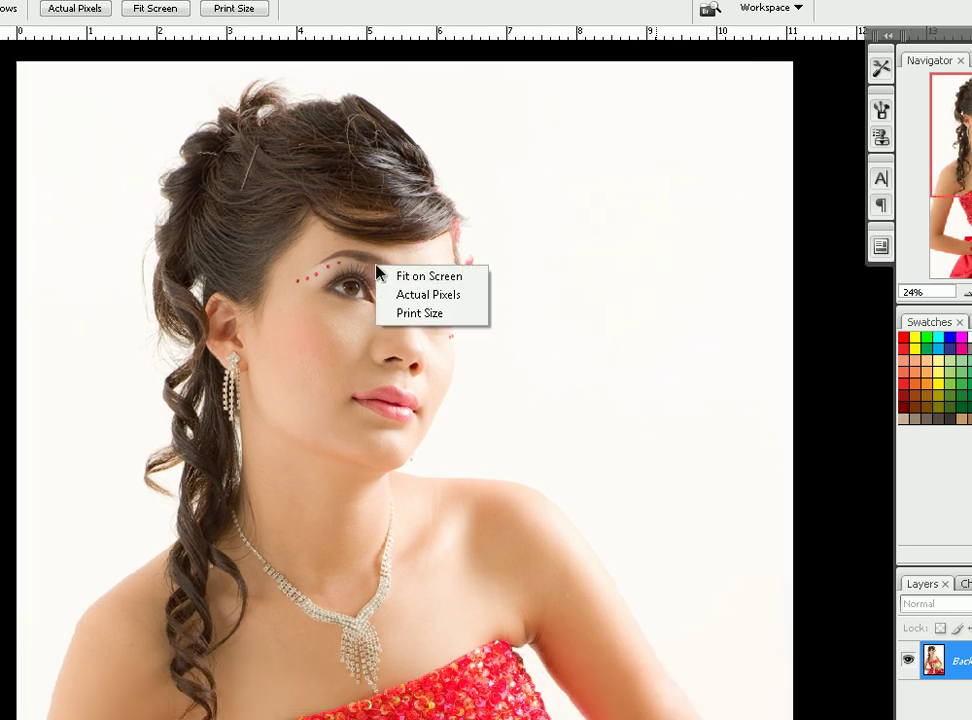
pyautogui.click(428, 295)
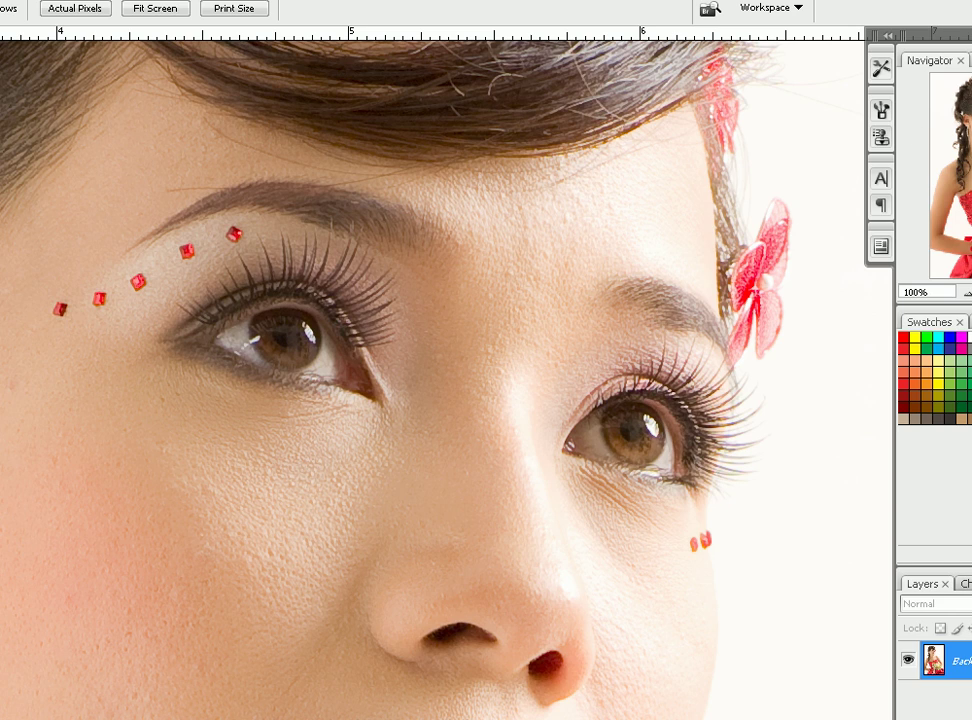
# - Float the Layers panel on its own over the photo, with the panel docks out of the way
pyautogui.press('Tab')
pyautogui.moveTo(971, 240); pyautogui.dragTo(820, 152)
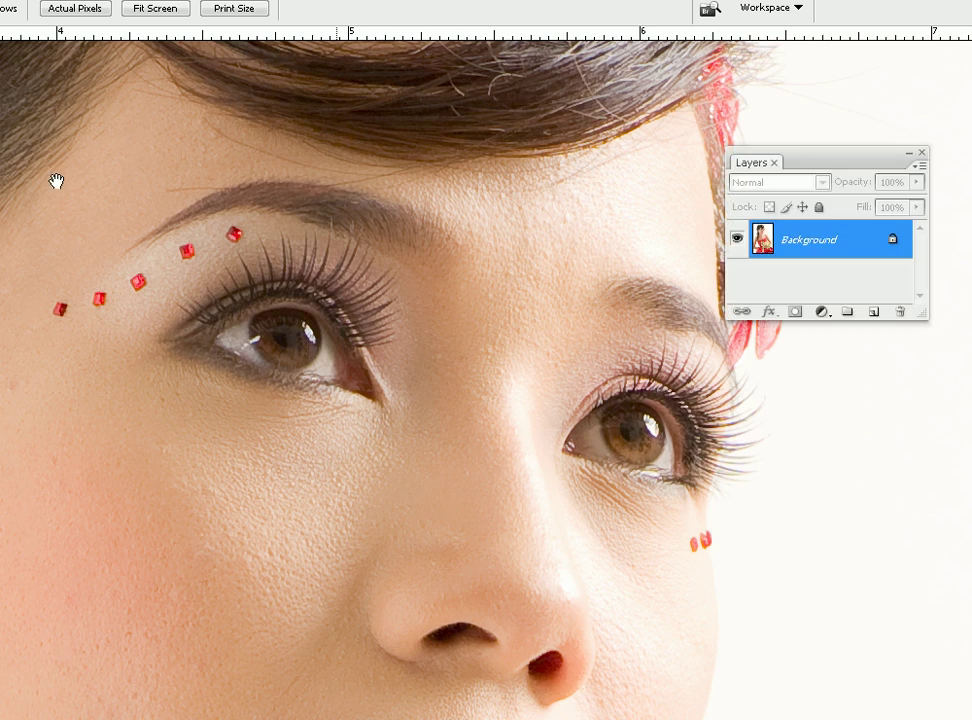
# - Return to standard screen mode with the document window maximized and the toolbox in a single column
pyautogui.press('f')
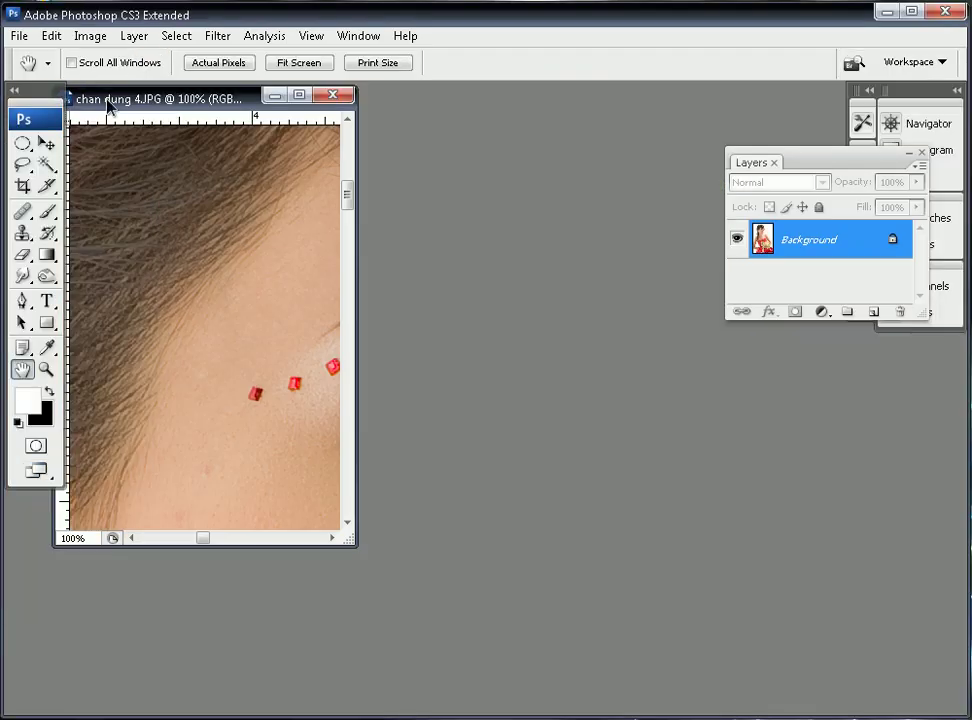
pyautogui.doubleClick(215, 99)
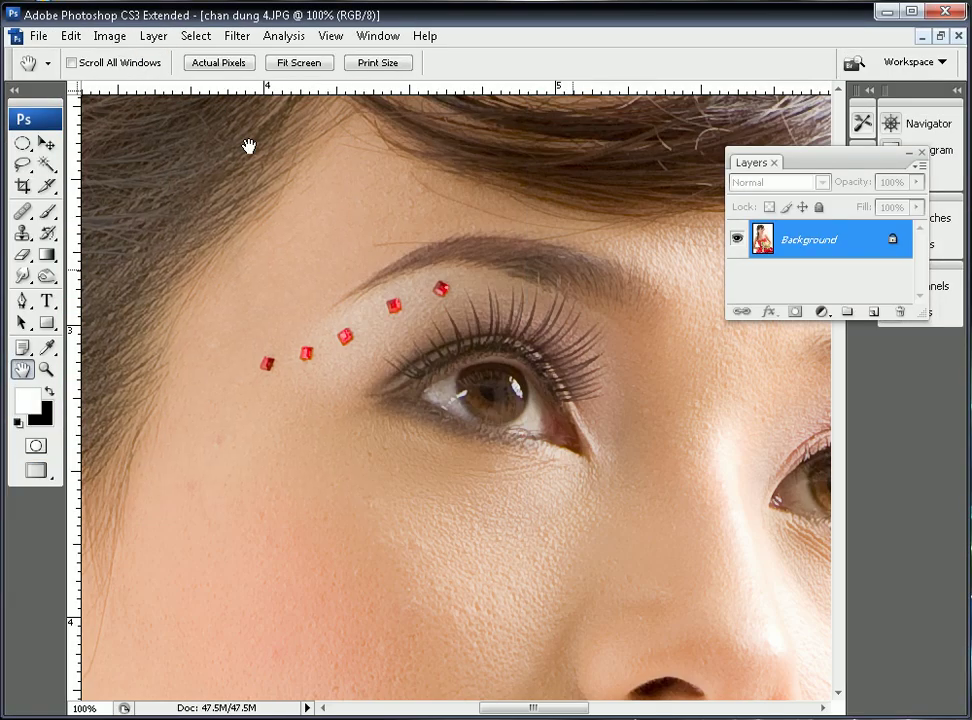
pyautogui.moveTo(466, 462); pyautogui.dragTo(443, 274)
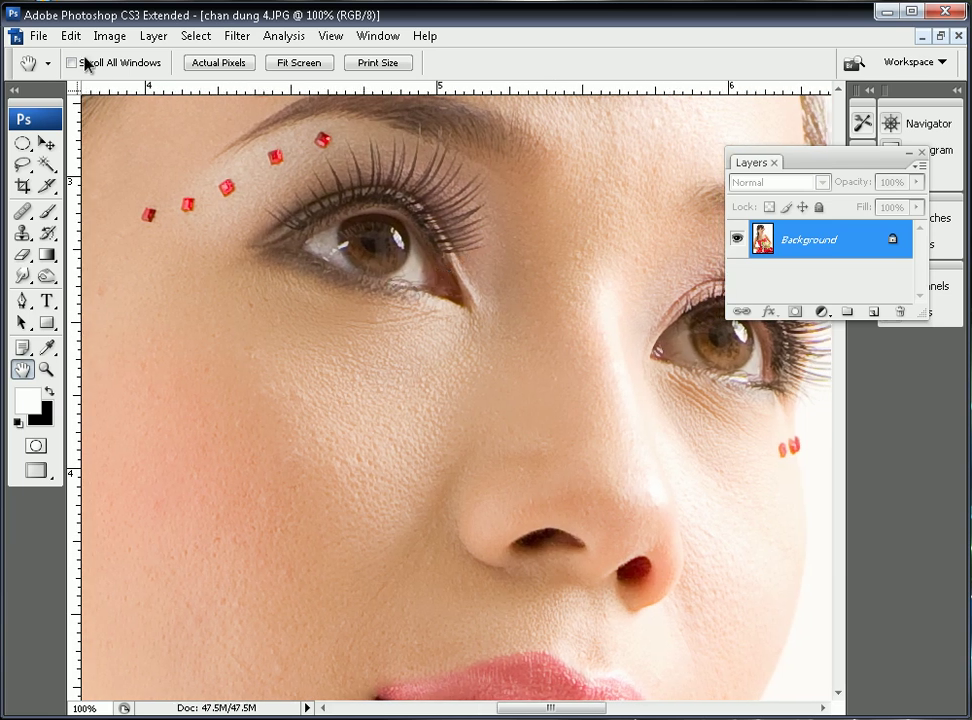
pyautogui.click(55, 92)
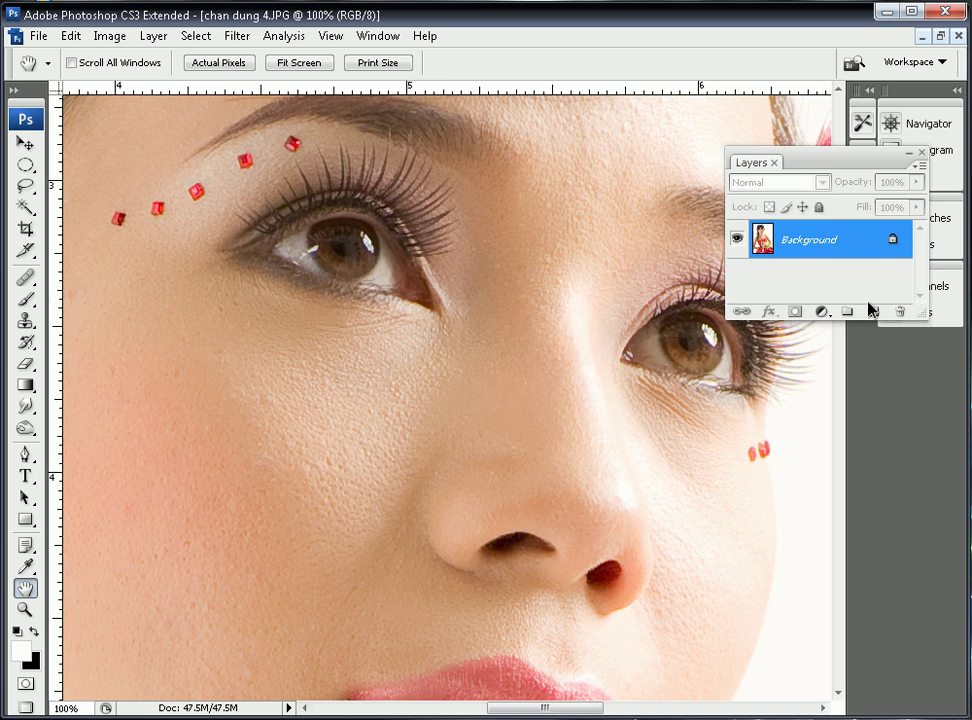
# - Add a new empty layer above the Background and activate the Healing Brush Tool
pyautogui.click(876, 314)
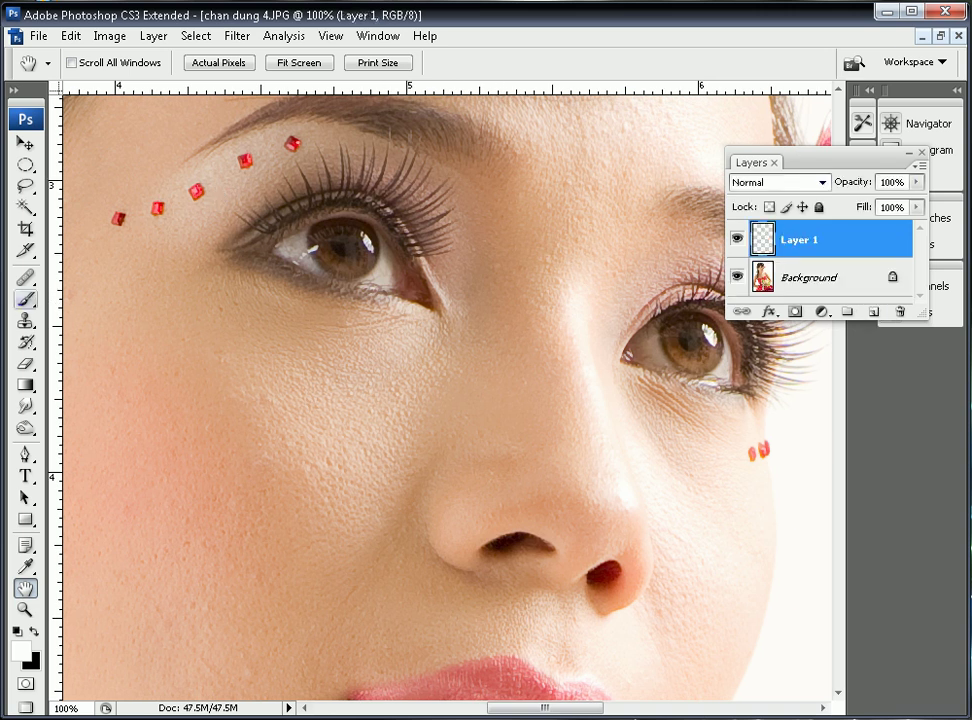
pyautogui.click(24, 279)
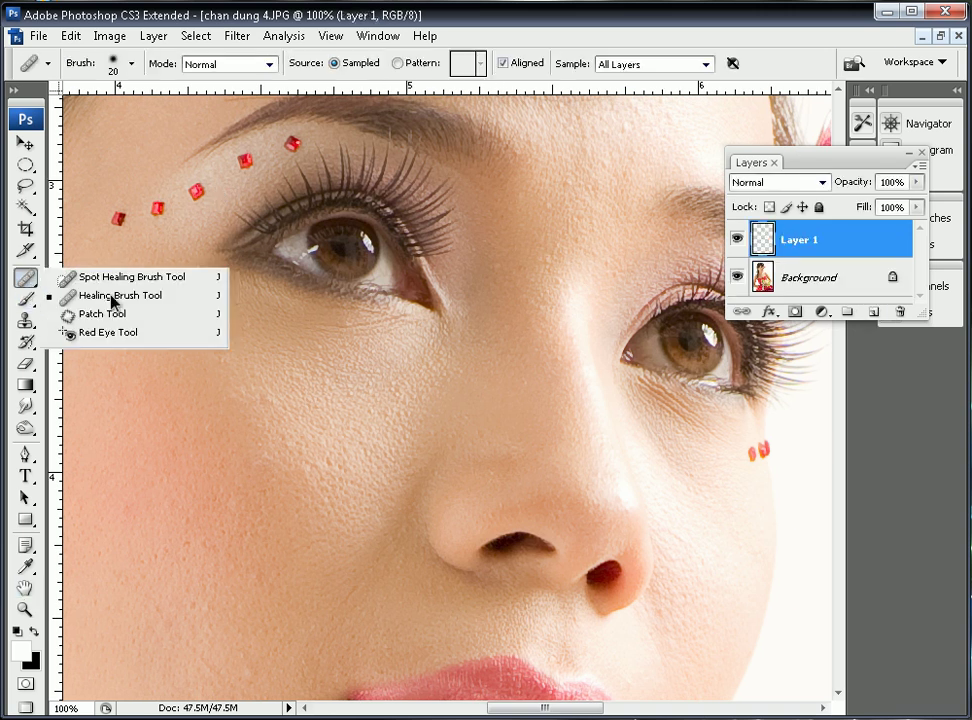
pyautogui.click(117, 298)
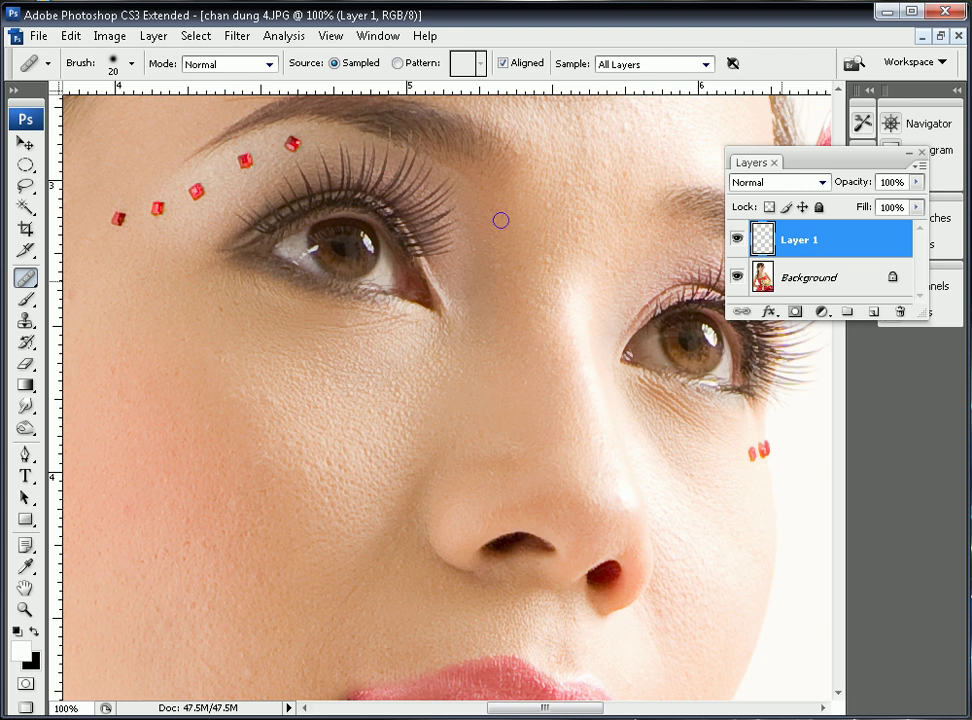
# - Try the All Layers sampling option for the Healing Brush and set its sample source to Current Layer
pyautogui.click(628, 67)
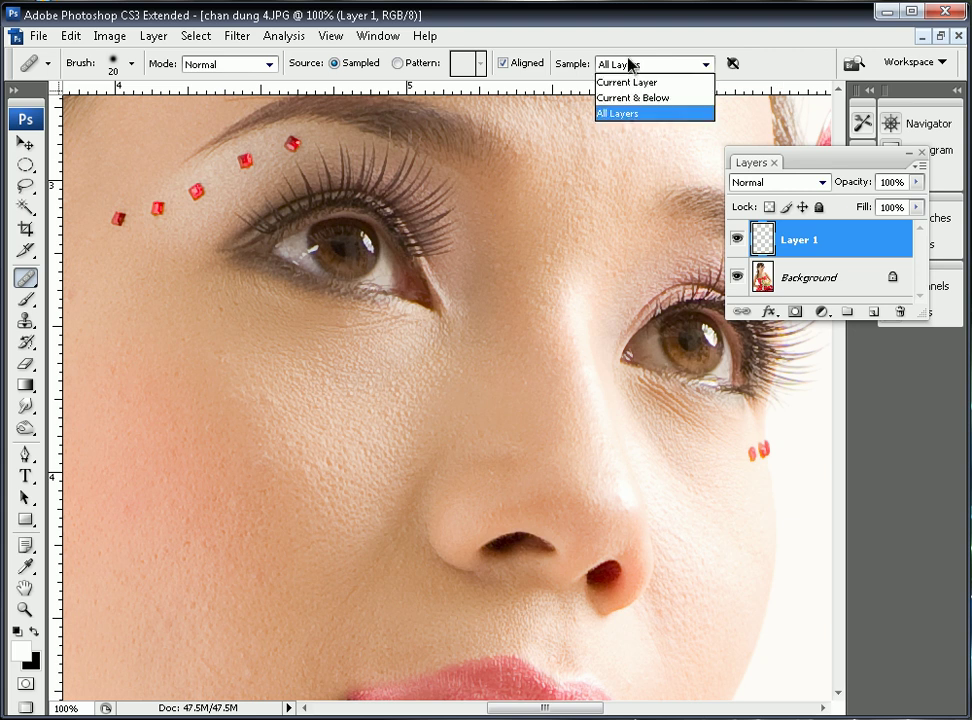
pyautogui.click(608, 114)
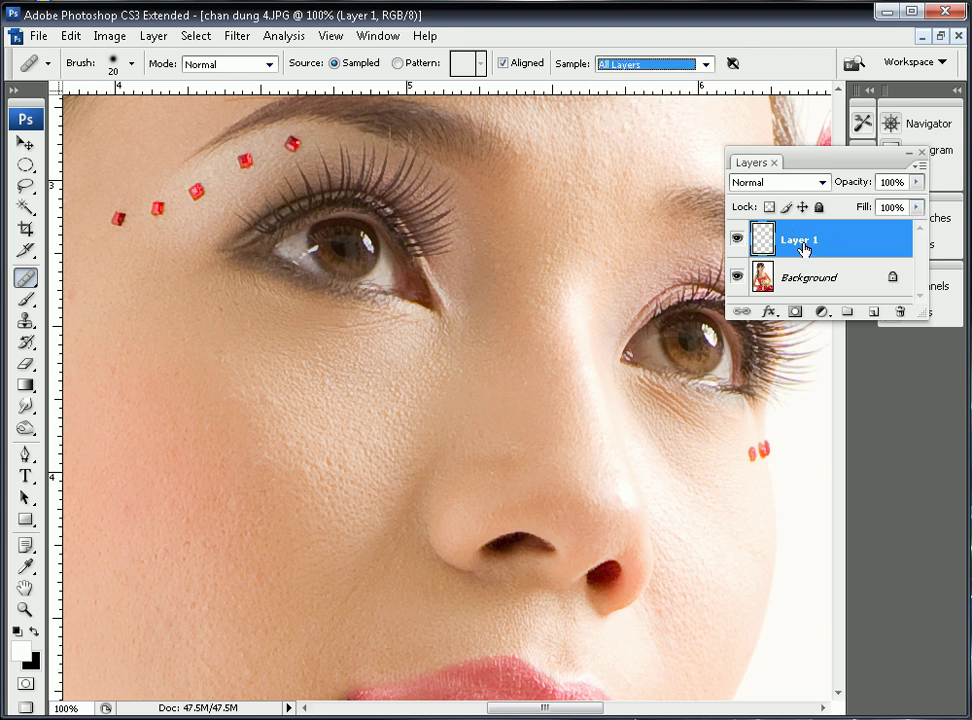
pyautogui.click(625, 66)
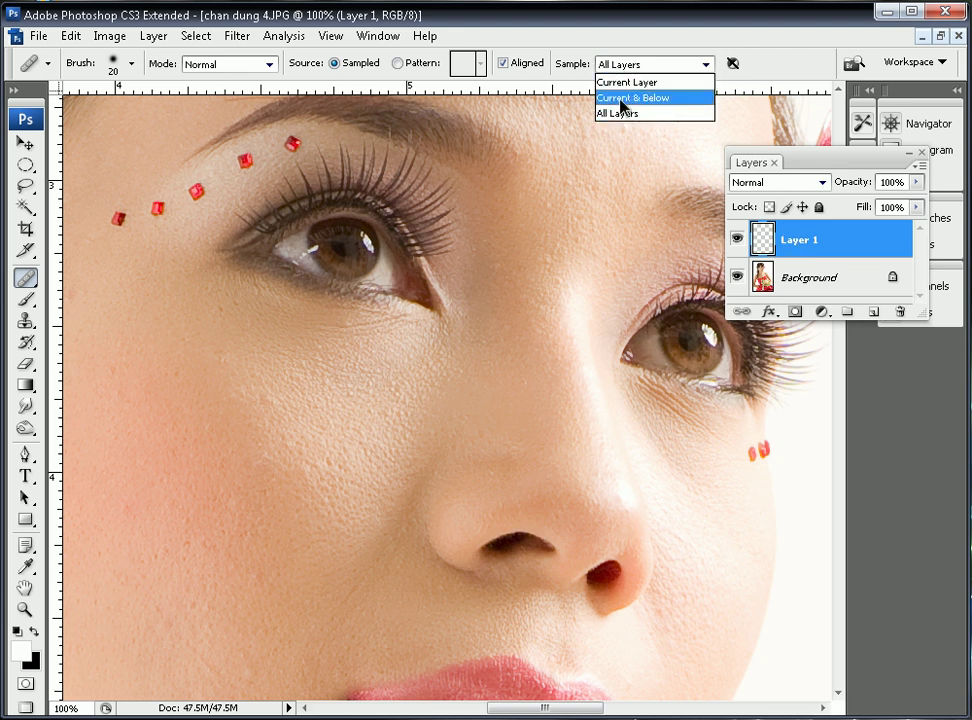
pyautogui.click(621, 84)
pyautogui.click(614, 65)
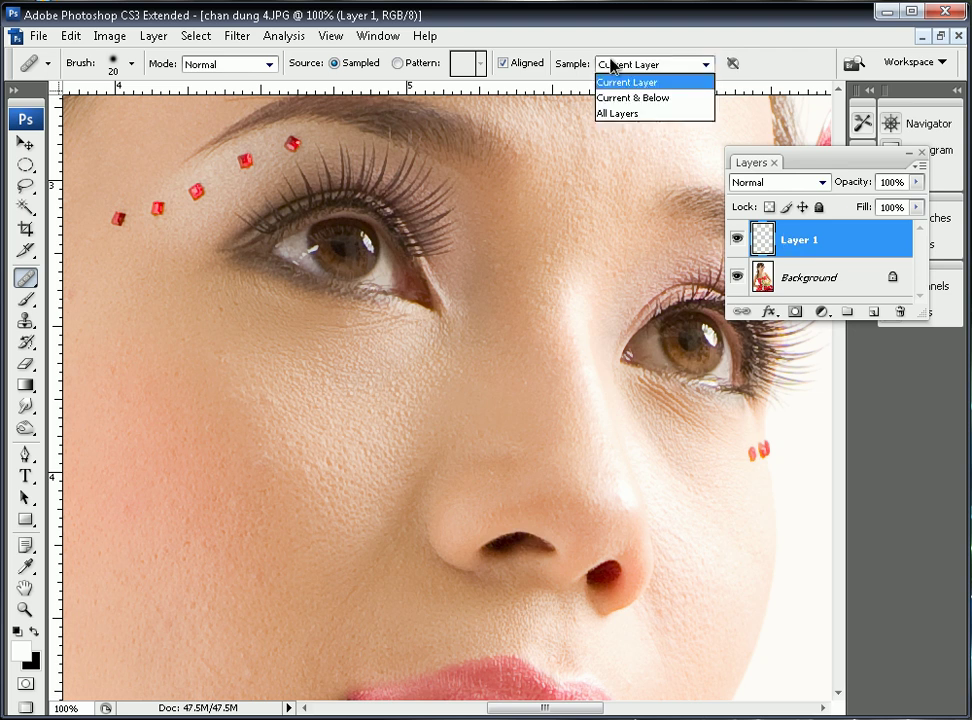
pyautogui.click(617, 84)
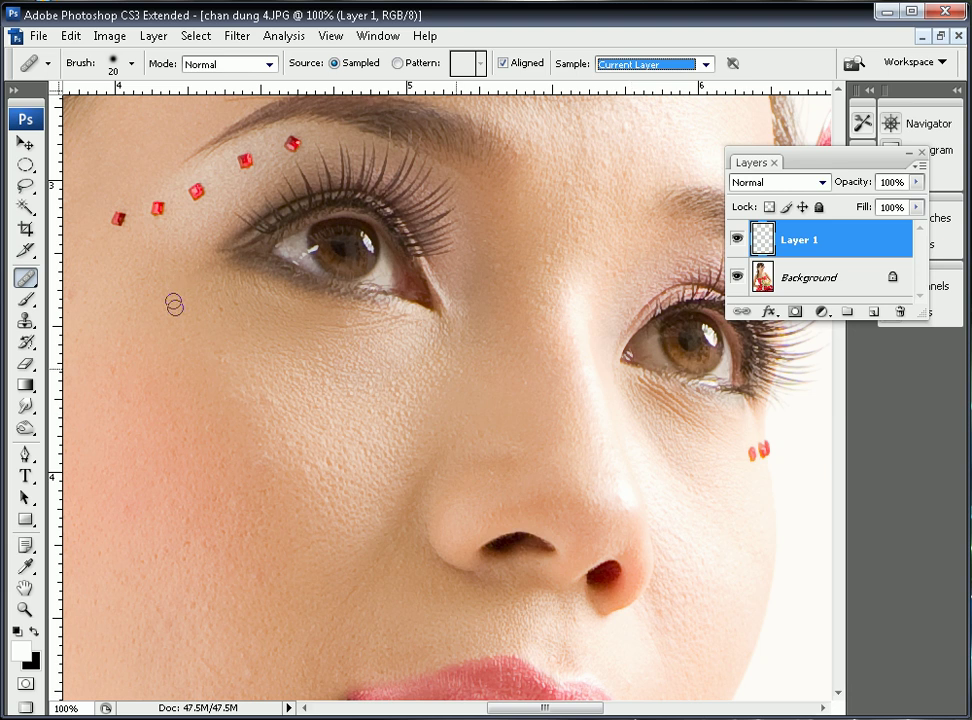
# - Set the Healing Brush to sample All Layers and enlarge its brush tip to 35
pyautogui.click(642, 68)
pyautogui.click(623, 114)
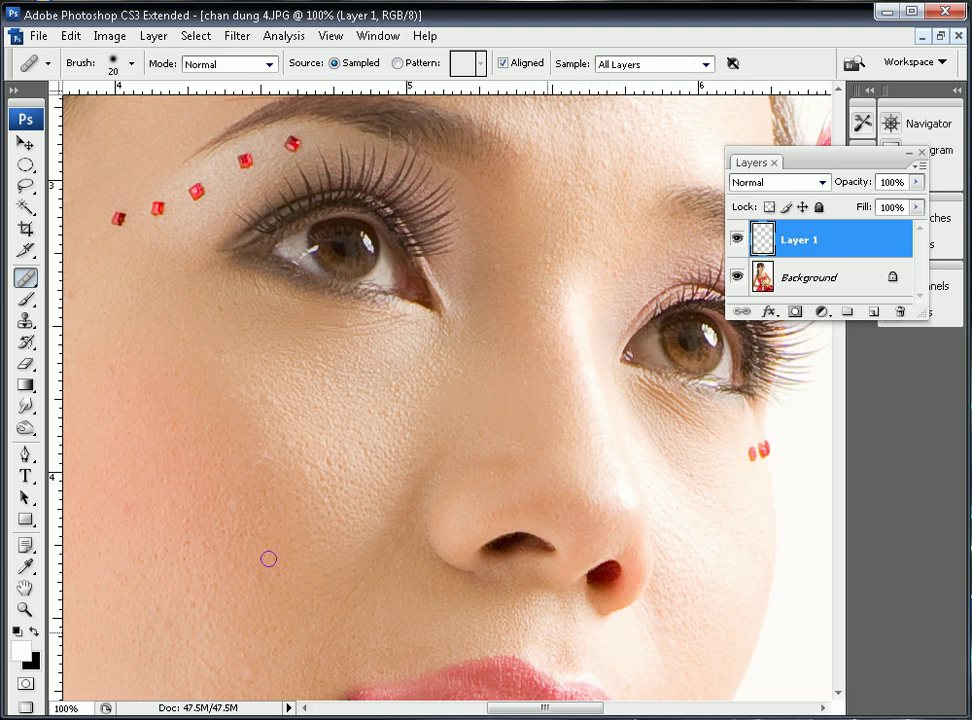
pyautogui.press(']')
pyautogui.press(']')
# - Heal the small brown mole below the corner of the lower lip with a size 20 brush, sampling clean skin beside it
pyautogui.moveTo(189, 491); pyautogui.dragTo(349, 267)
pyautogui.moveTo(495, 497); pyautogui.dragTo(545, 506)
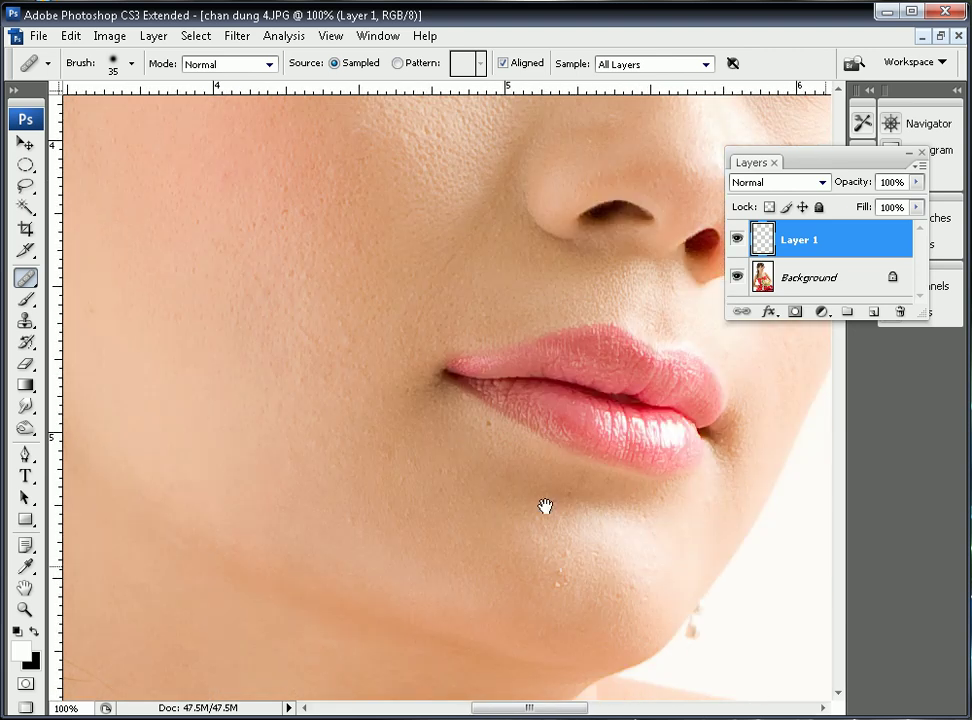
pyautogui.moveTo(415, 373); pyautogui.dragTo(590, 509)
pyautogui.press('[')
pyautogui.press('[')
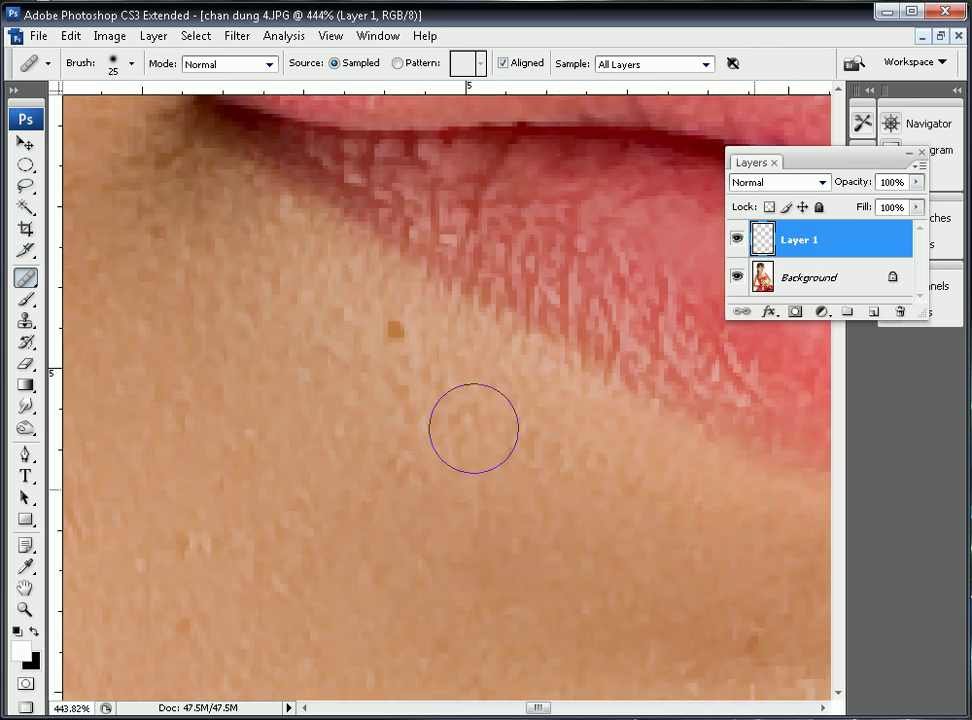
pyautogui.press('[')
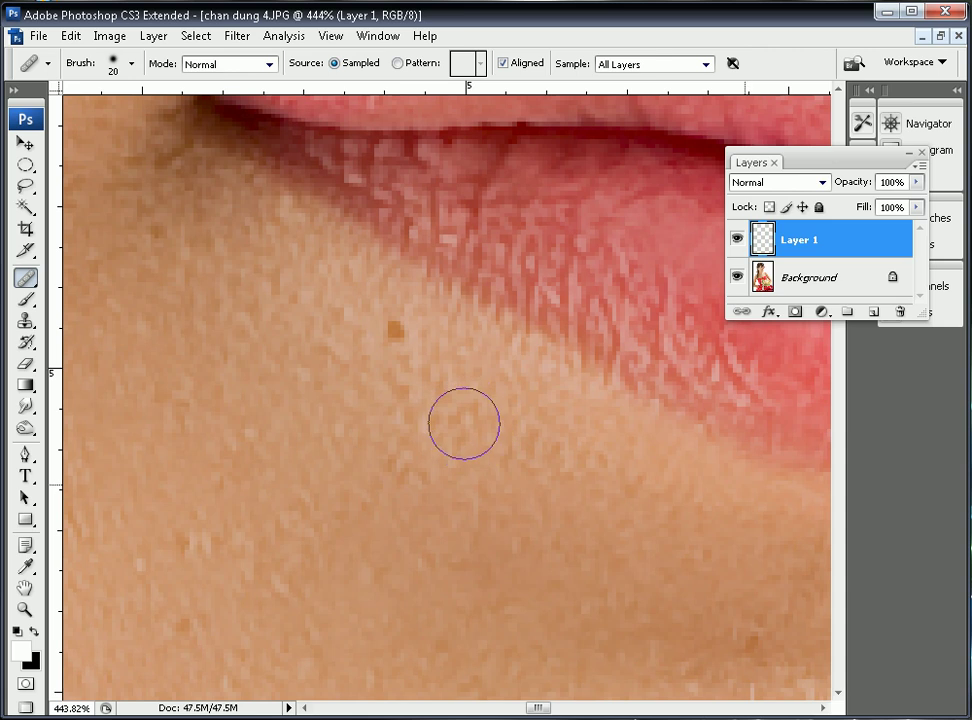
pyautogui.press('alt')
pyautogui.keyDown('alt'); pyautogui.click(431, 375); pyautogui.keyUp('alt')
pyautogui.click(393, 331)
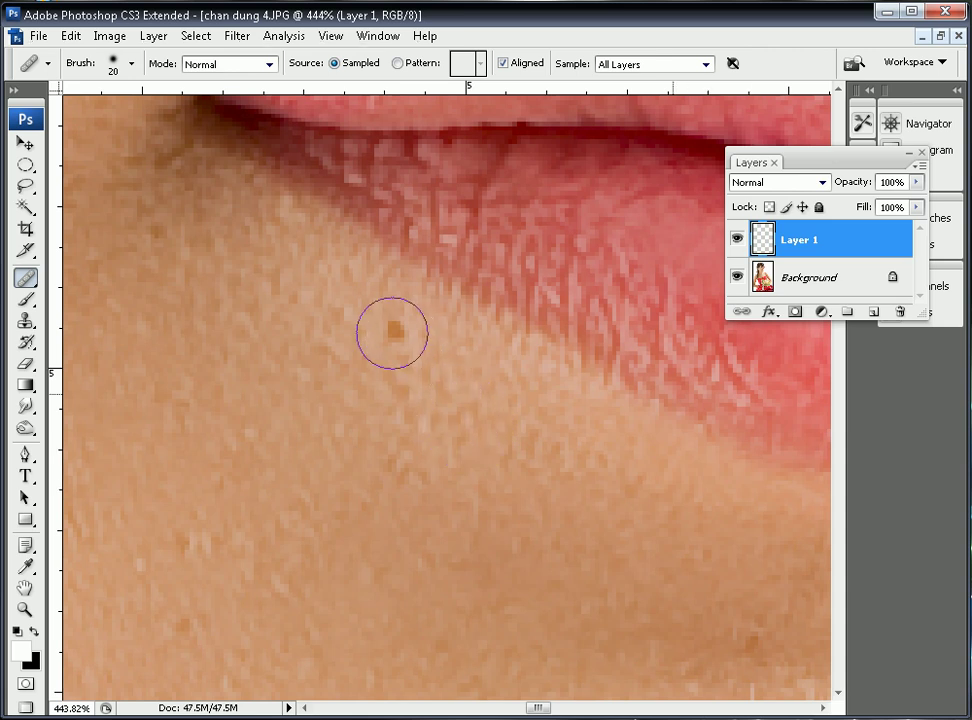
# - Heal the first blemishes on the near cheek at actual pixels, using the Healing Brush at size 40 with freshly sampled skin
pyautogui.doubleClick(25, 590)
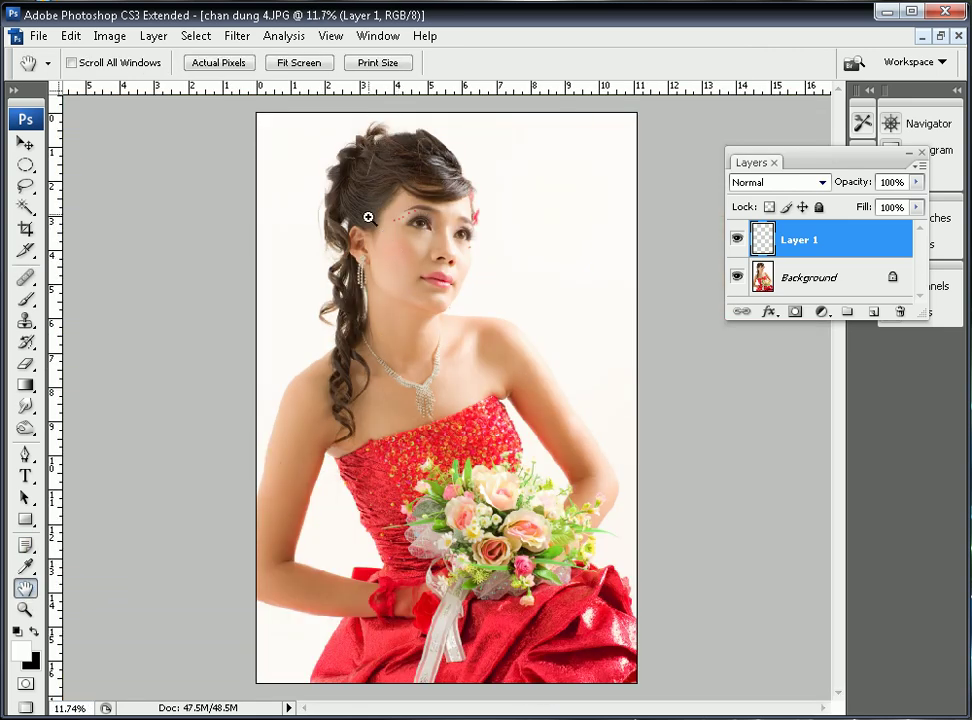
pyautogui.moveTo(489, 285); pyautogui.dragTo(489, 285)
pyautogui.moveTo(399, 444); pyautogui.dragTo(391, 375)
pyautogui.rightClick(391, 375)
pyautogui.click(434, 404)
pyautogui.moveTo(187, 218); pyautogui.dragTo(199, 212)
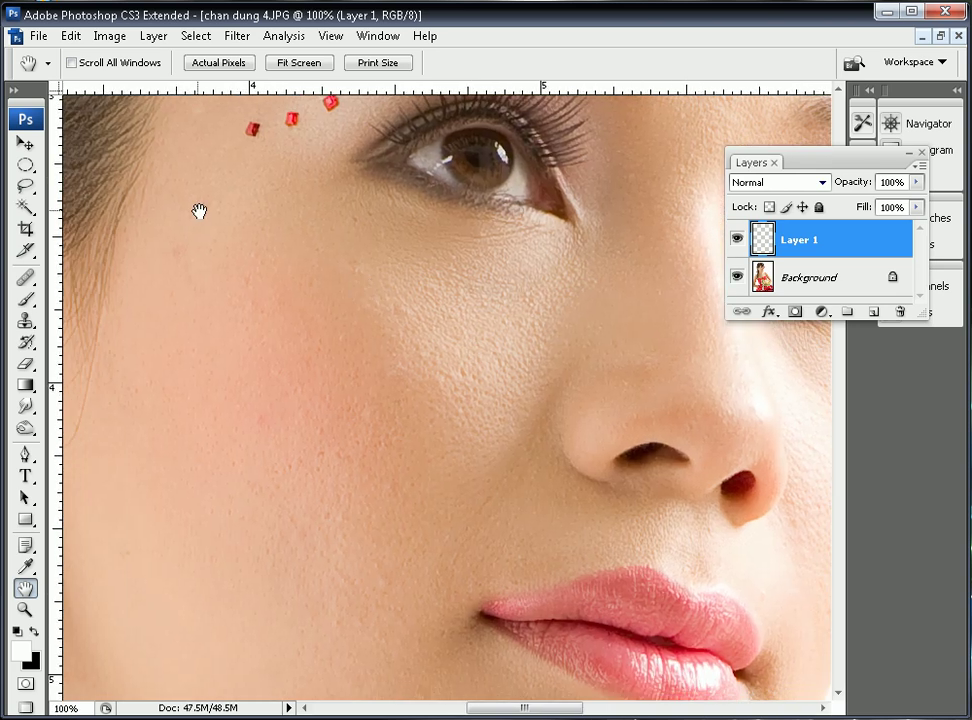
pyautogui.click(25, 281)
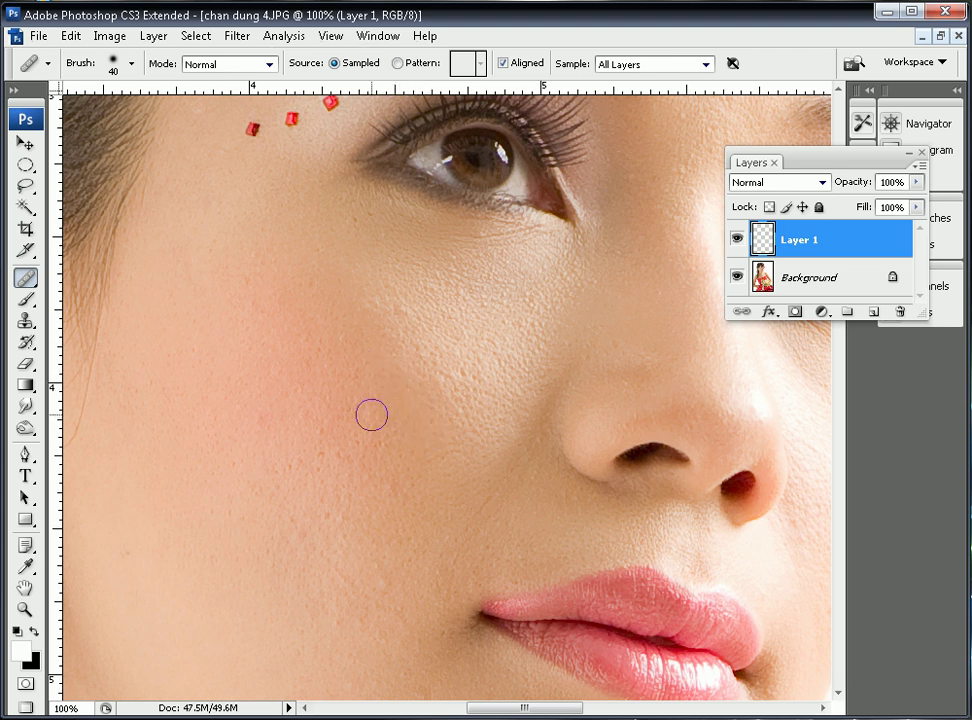
pyautogui.keyDown('alt'); pyautogui.click(444, 410); pyautogui.keyUp('alt')
pyautogui.click(441, 383)
pyautogui.keyDown('alt'); pyautogui.click(415, 336); pyautogui.keyUp('alt')
pyautogui.click(395, 310)
pyautogui.keyDown('alt'); pyautogui.click(295, 436); pyautogui.keyUp('alt')
pyautogui.click(264, 426)
# - Heal further spots under the near eye and across the outer cheek, resampling neighbouring skin between spots
pyautogui.keyDown('alt'); pyautogui.click(496, 344); pyautogui.keyUp('alt')
pyautogui.click(452, 464)
pyautogui.keyDown('alt'); pyautogui.click(469, 316); pyautogui.keyUp('alt')
pyautogui.click(463, 294)
pyautogui.keyDown('alt'); pyautogui.click(496, 338); pyautogui.keyUp('alt')
pyautogui.click(359, 372)
pyautogui.click(302, 329)
pyautogui.keyDown('alt'); pyautogui.click(320, 301); pyautogui.keyUp('alt')
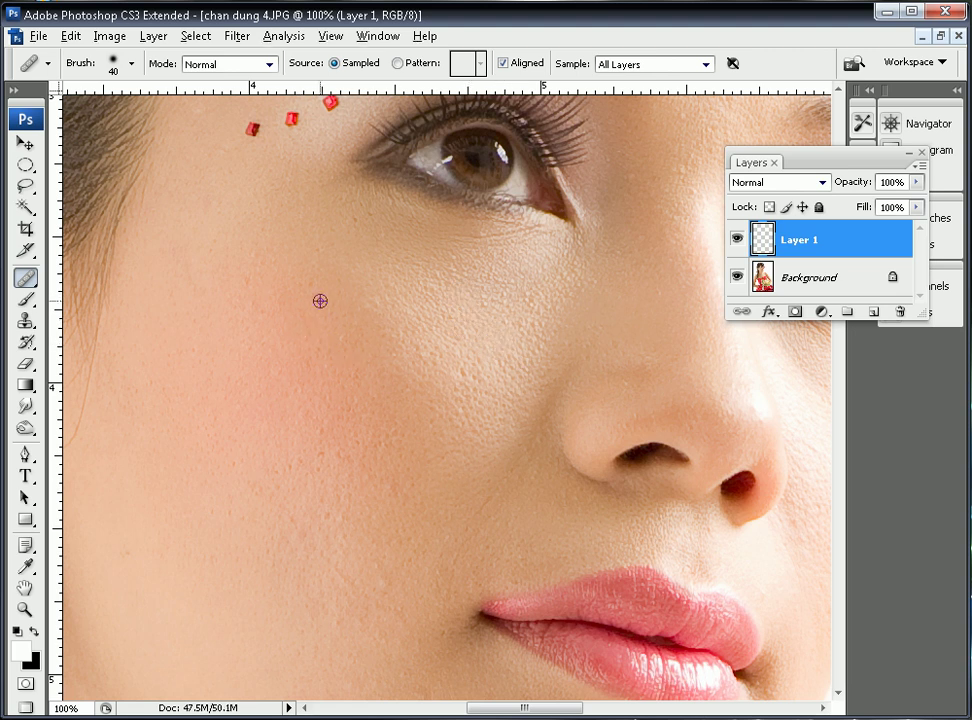
pyautogui.click(244, 284)
# - Heal the small spots on the lower cheek and chin with the size 40 Healing Brush
pyautogui.moveTo(341, 539); pyautogui.dragTo(327, 455)
pyautogui.moveTo(441, 567); pyautogui.dragTo(430, 487)
pyautogui.click(406, 529)
pyautogui.click(323, 564)
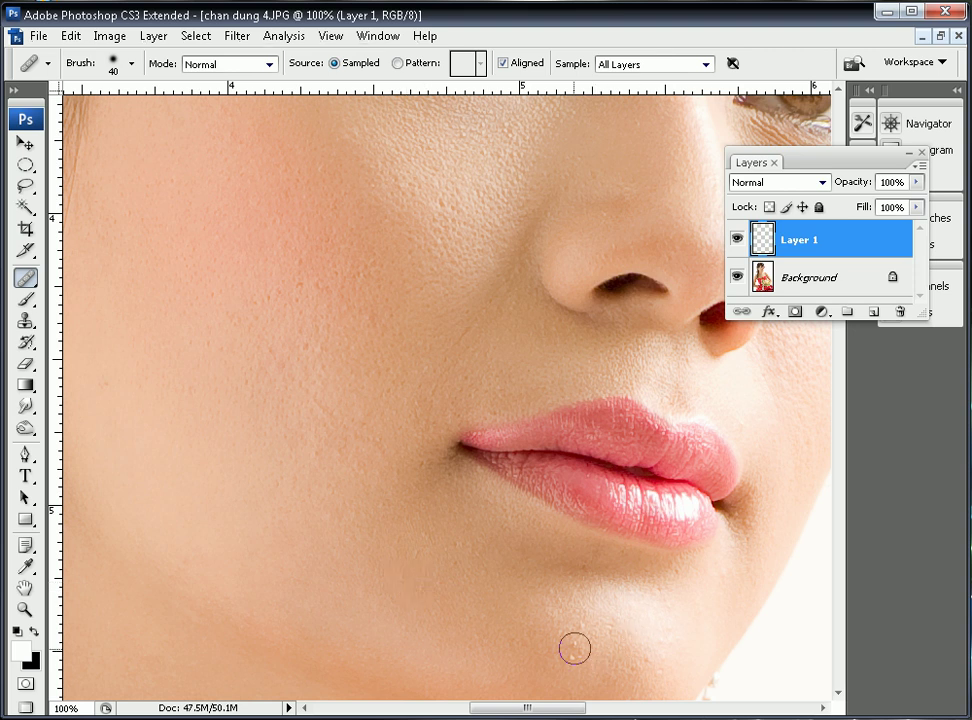
pyautogui.moveTo(620, 636); pyautogui.dragTo(614, 550)
pyautogui.moveTo(422, 588)
pyautogui.mouseDown()
pyautogui.moveTo(451, 573)
pyautogui.moveTo(526, 591)
pyautogui.mouseUp()
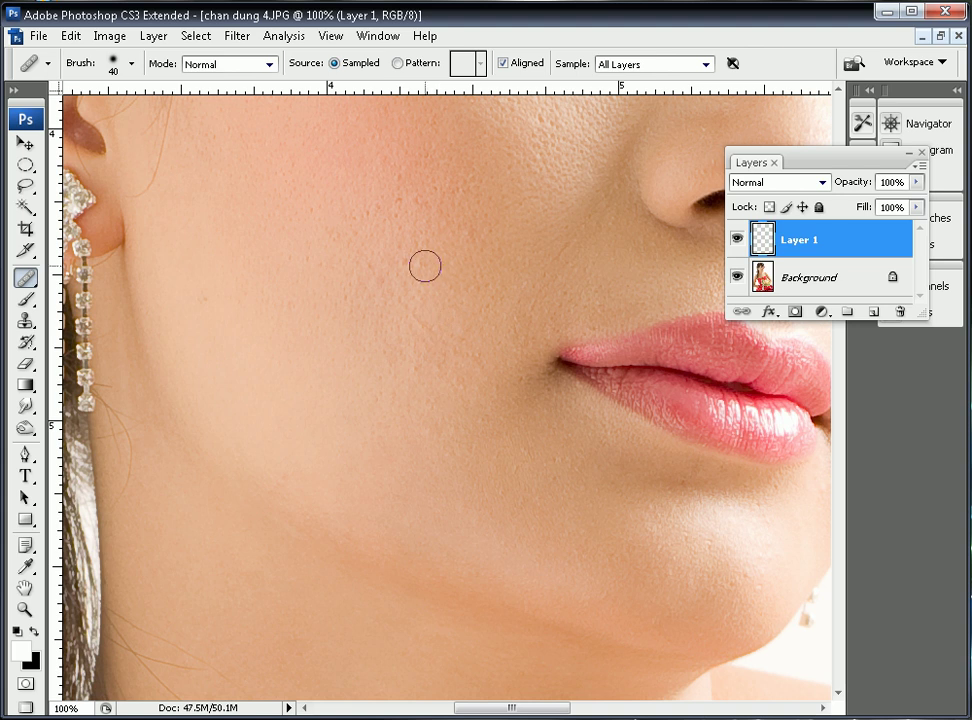
# - Heal the remaining spots between the eyebrows, under the near eye and on the lower face, sampling adjacent skin each time
pyautogui.moveTo(564, 163)
pyautogui.mouseDown()
pyautogui.moveTo(479, 363)
pyautogui.moveTo(448, 388)
pyautogui.mouseUp()
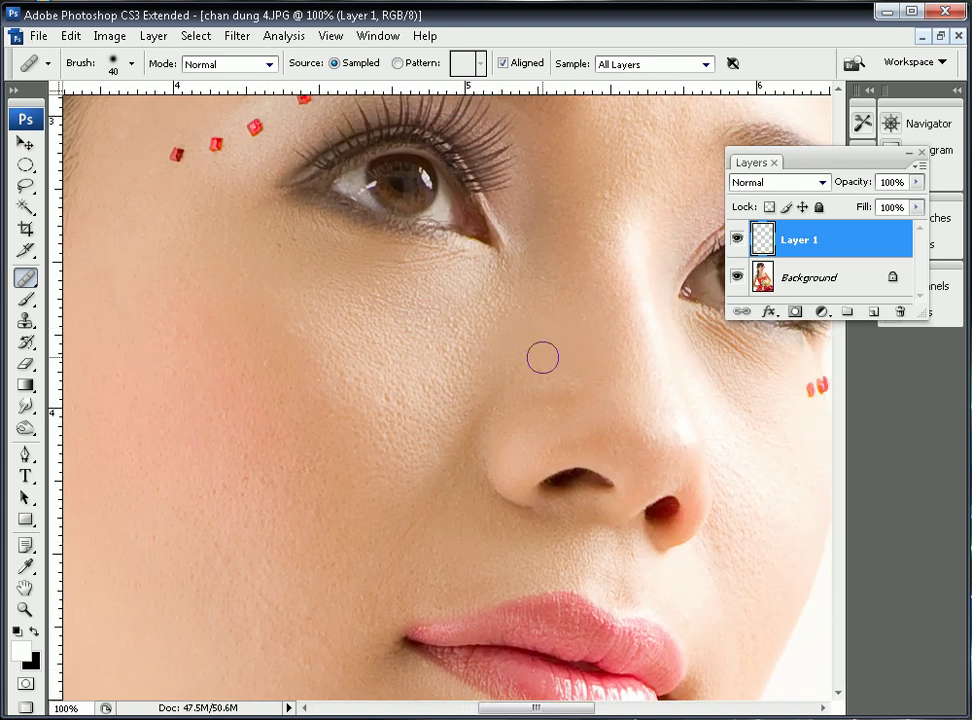
pyautogui.moveTo(568, 306); pyautogui.dragTo(528, 437)
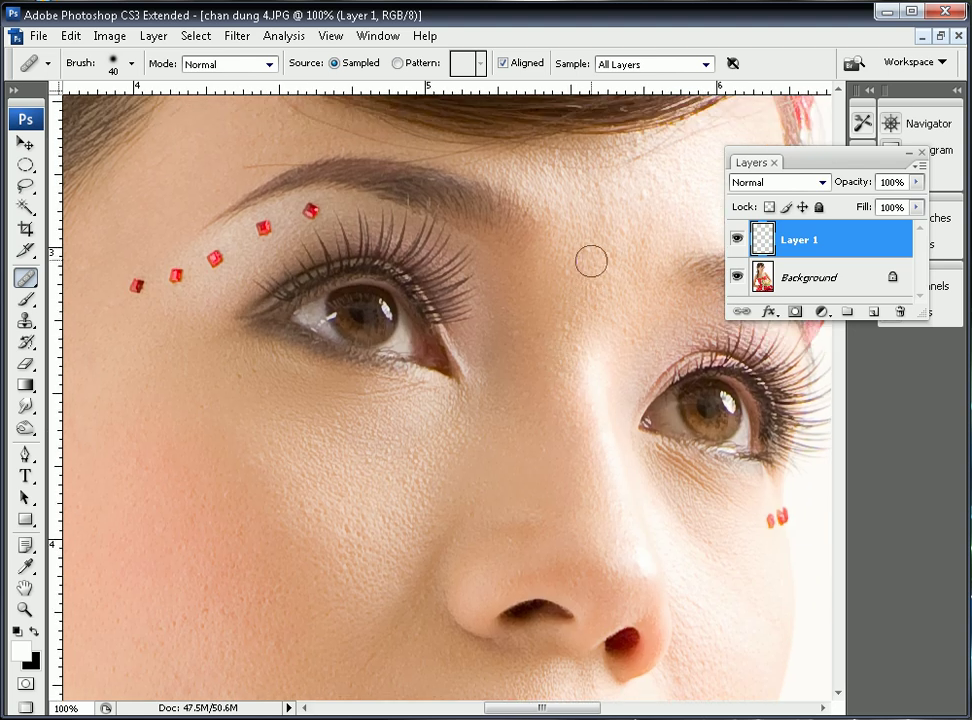
pyautogui.keyDown('alt'); pyautogui.click(573, 287); pyautogui.keyUp('alt')
pyautogui.click(571, 278)
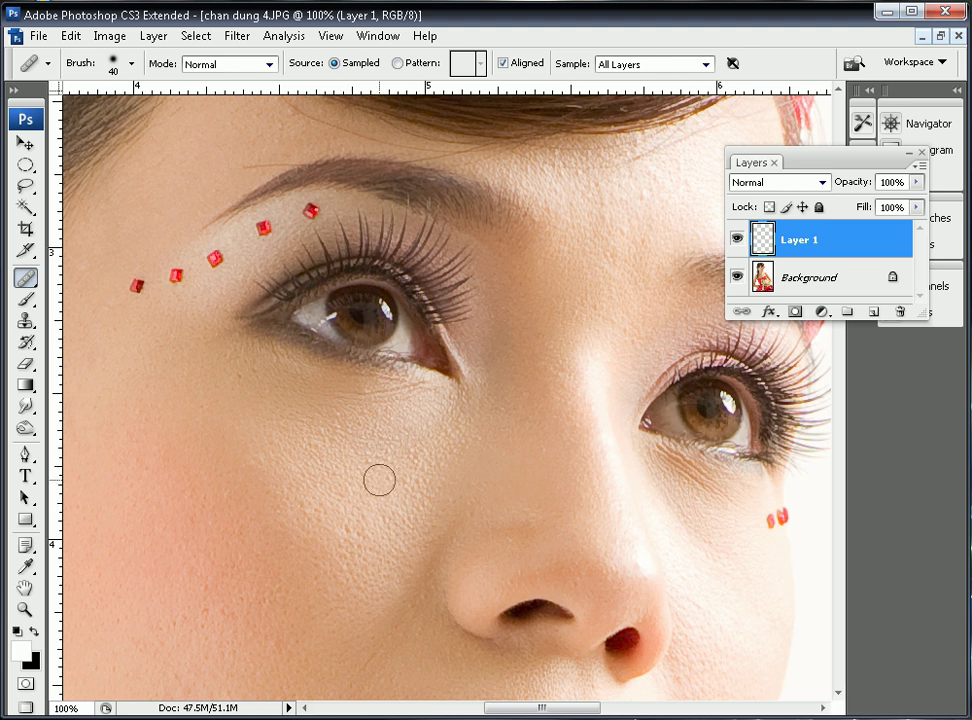
pyautogui.keyDown('alt'); pyautogui.click(360, 446); pyautogui.keyUp('alt')
pyautogui.click(335, 426)
pyautogui.moveTo(684, 494); pyautogui.dragTo(568, 240)
pyautogui.keyDown('alt'); pyautogui.click(410, 484); pyautogui.keyUp('alt')
pyautogui.click(425, 489)
# - Heal the dark mole near the collarbone beside the necklace and a spot on the neck
pyautogui.moveTo(440, 560); pyautogui.dragTo(520, 251)
pyautogui.moveTo(459, 418); pyautogui.dragTo(422, 334)
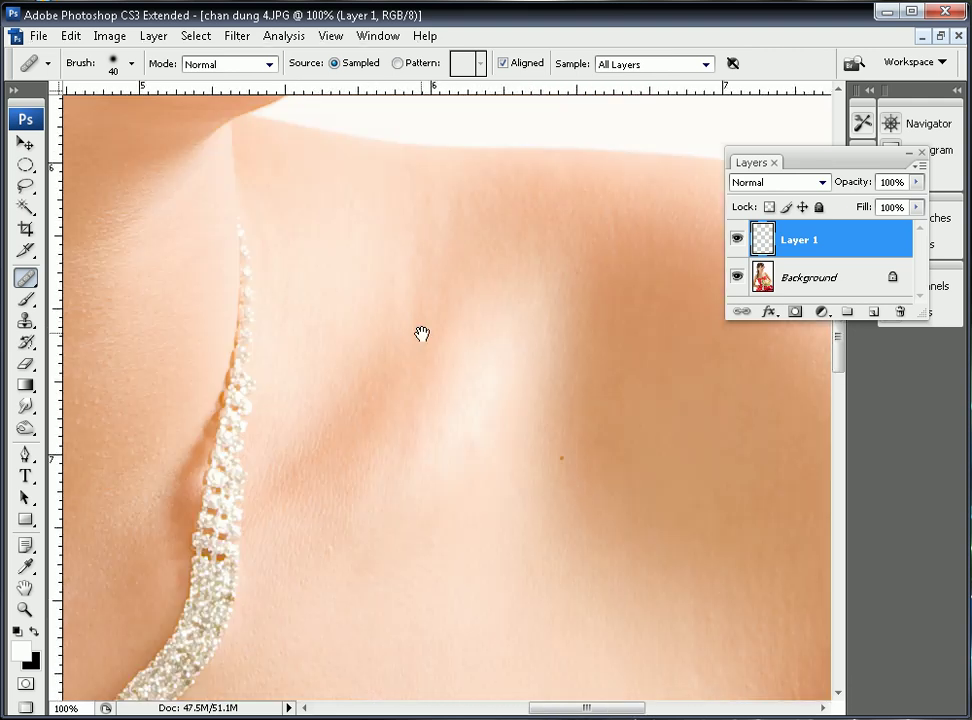
pyautogui.keyDown('alt'); pyautogui.click(567, 487); pyautogui.keyUp('alt')
pyautogui.click(562, 458)
pyautogui.moveTo(308, 438); pyautogui.dragTo(501, 297)
pyautogui.moveTo(185, 206)
pyautogui.mouseDown()
pyautogui.moveTo(433, 397)
pyautogui.moveTo(436, 418)
pyautogui.mouseUp()
pyautogui.keyDown('alt'); pyautogui.click(351, 518); pyautogui.keyUp('alt')
pyautogui.click(334, 499)
# - Examine the face, then the chest and the upper arm beside the dress, for remaining blemishes
pyautogui.moveTo(466, 285); pyautogui.dragTo(442, 615)
pyautogui.moveTo(490, 325)
pyautogui.mouseDown()
pyautogui.moveTo(485, 579)
pyautogui.moveTo(453, 695)
pyautogui.mouseUp()
pyautogui.moveTo(545, 611); pyautogui.dragTo(527, 490)
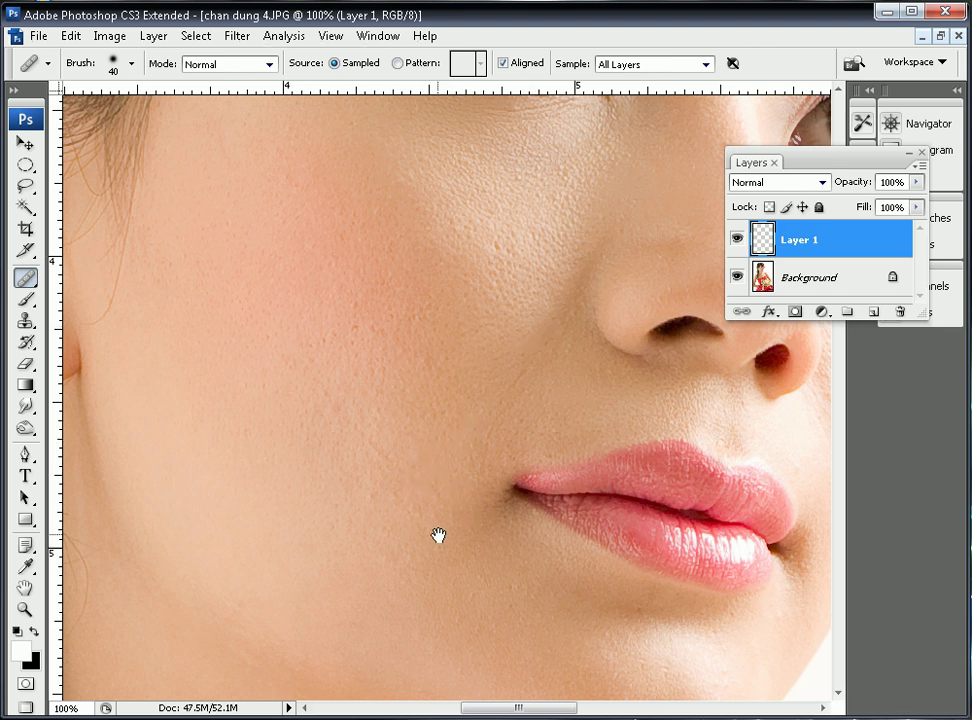
pyautogui.moveTo(432, 495); pyautogui.dragTo(412, 474)
pyautogui.keyDown('alt'); pyautogui.click(380, 450); pyautogui.keyUp('alt')
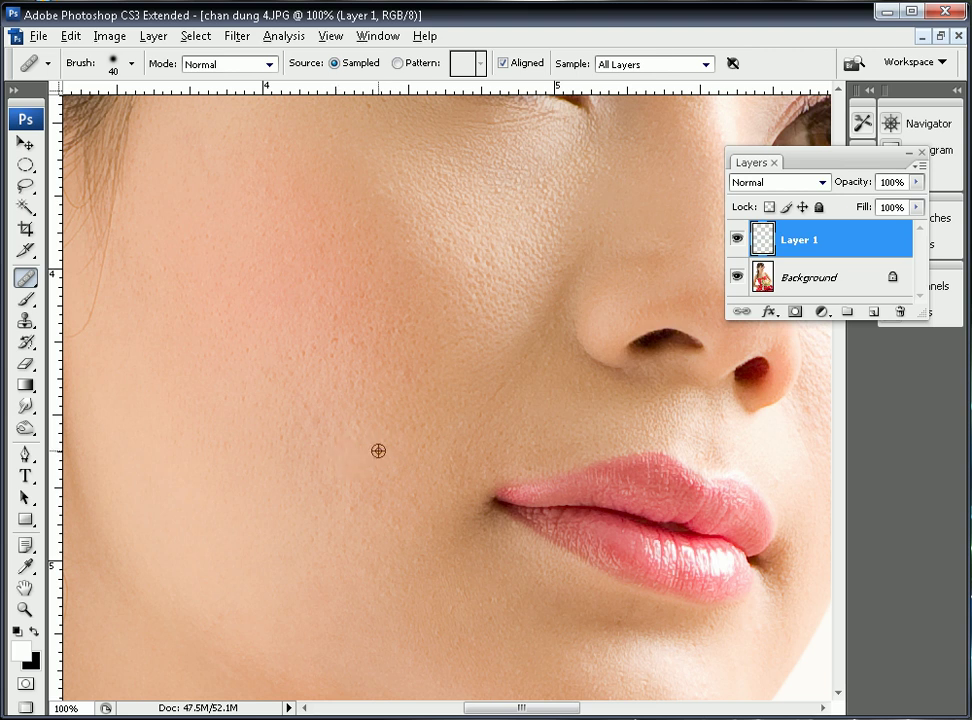
pyautogui.moveTo(413, 439)
pyautogui.mouseDown()
pyautogui.moveTo(432, 451)
pyautogui.moveTo(300, 700)
pyautogui.mouseUp()
pyautogui.moveTo(468, 367)
pyautogui.mouseDown()
pyautogui.moveTo(443, 365)
pyautogui.moveTo(368, 175)
pyautogui.moveTo(360, 120)
pyautogui.mouseUp()
pyautogui.moveTo(510, 685); pyautogui.dragTo(458, 100)
pyautogui.moveTo(464, 545); pyautogui.dragTo(213, 206)
pyautogui.moveTo(748, 457)
pyautogui.mouseDown()
pyautogui.moveTo(501, 262)
pyautogui.moveTo(415, 326)
pyautogui.mouseUp()
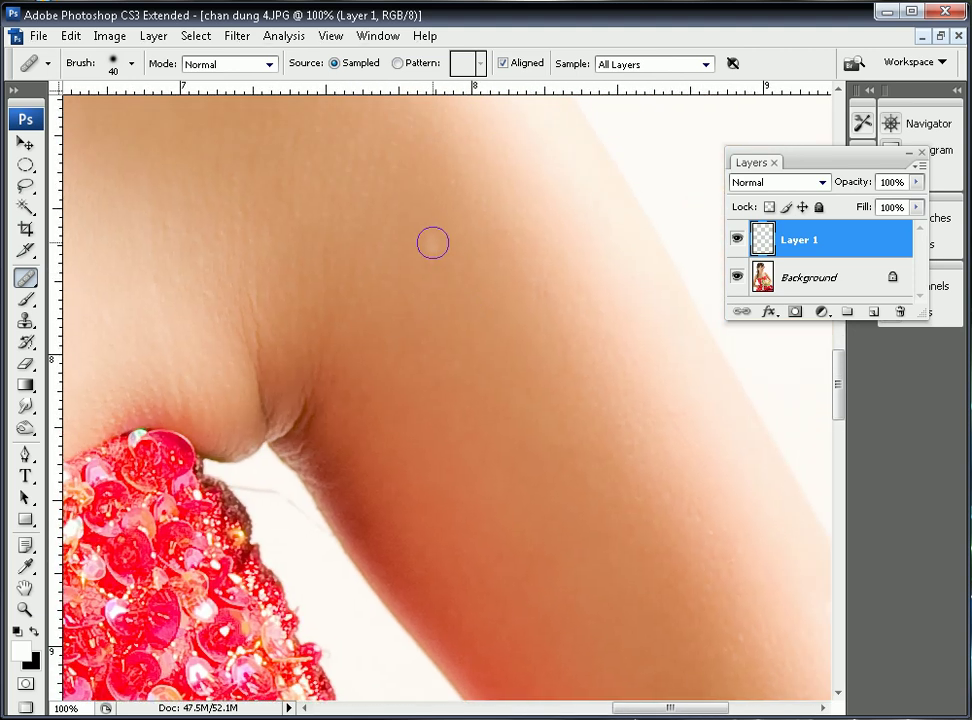
# - Heal the dark mole on the other upper arm, on the hair side, with the size 40 Healing Brush
pyautogui.moveTo(612, 425)
pyautogui.mouseDown()
pyautogui.moveTo(380, 252)
pyautogui.moveTo(521, 218)
pyautogui.moveTo(536, 233)
pyautogui.mouseUp()
pyautogui.moveTo(396, 338); pyautogui.dragTo(504, 401)
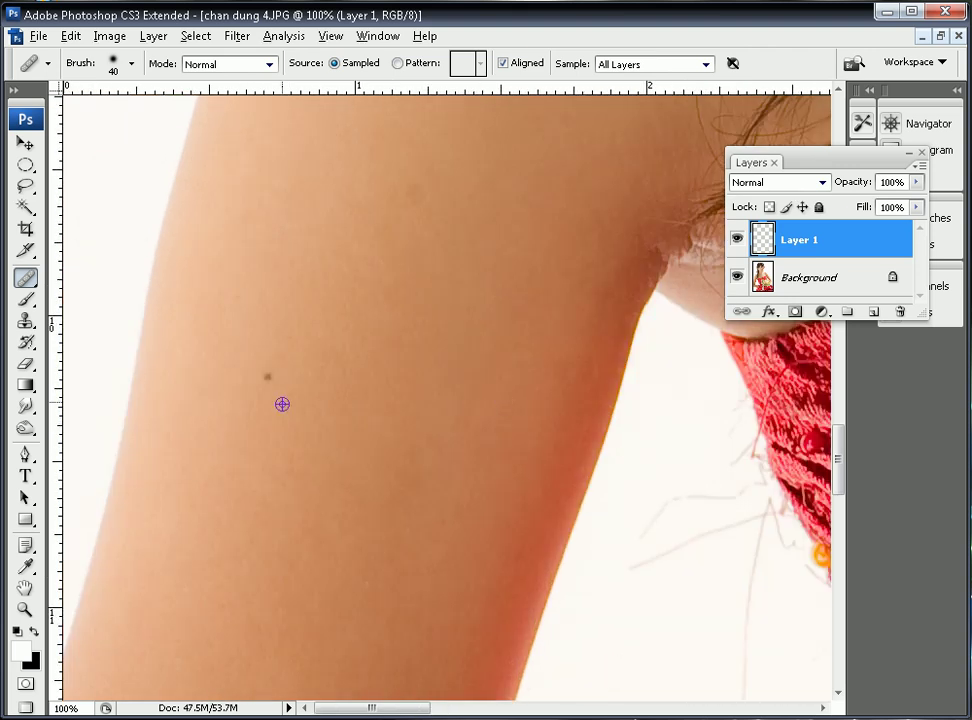
pyautogui.click(267, 374)
pyautogui.moveTo(414, 195); pyautogui.dragTo(285, 413)
pyautogui.moveTo(419, 490)
pyautogui.mouseDown()
pyautogui.moveTo(456, 471)
pyautogui.moveTo(102, 437)
pyautogui.moveTo(473, 479)
pyautogui.moveTo(302, 440)
pyautogui.moveTo(400, 560)
pyautogui.moveTo(448, 657)
pyautogui.moveTo(443, 347)
pyautogui.moveTo(436, 443)
pyautogui.mouseUp()
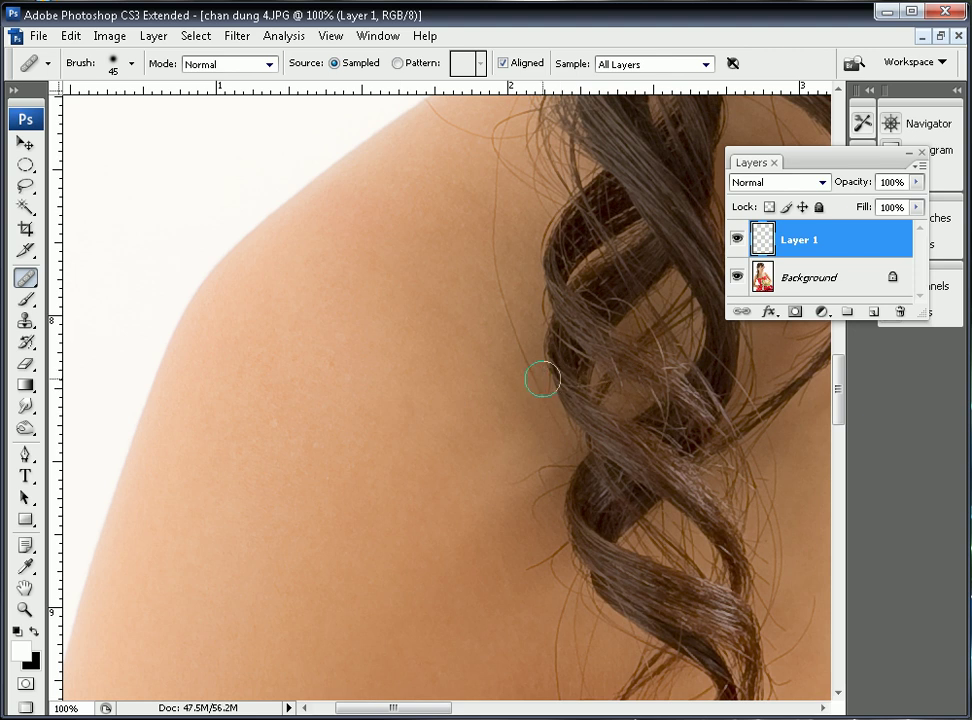
# - Enlarge the Healing Brush and heal the uneven skin on the shoulder beside the curled hair
pyautogui.press(']')
pyautogui.press(']')
pyautogui.press(']')
pyautogui.press(']')
pyautogui.press(']')
pyautogui.keyDown('alt'); pyautogui.click(421, 442); pyautogui.keyUp('alt')
pyautogui.click(403, 417)
pyautogui.moveTo(470, 245); pyautogui.dragTo(348, 470)
pyautogui.moveTo(475, 297); pyautogui.dragTo(281, 664)
# - Compare the face before and after retouching by toggling the visibility of Layer 1
pyautogui.doubleClick(25, 590)
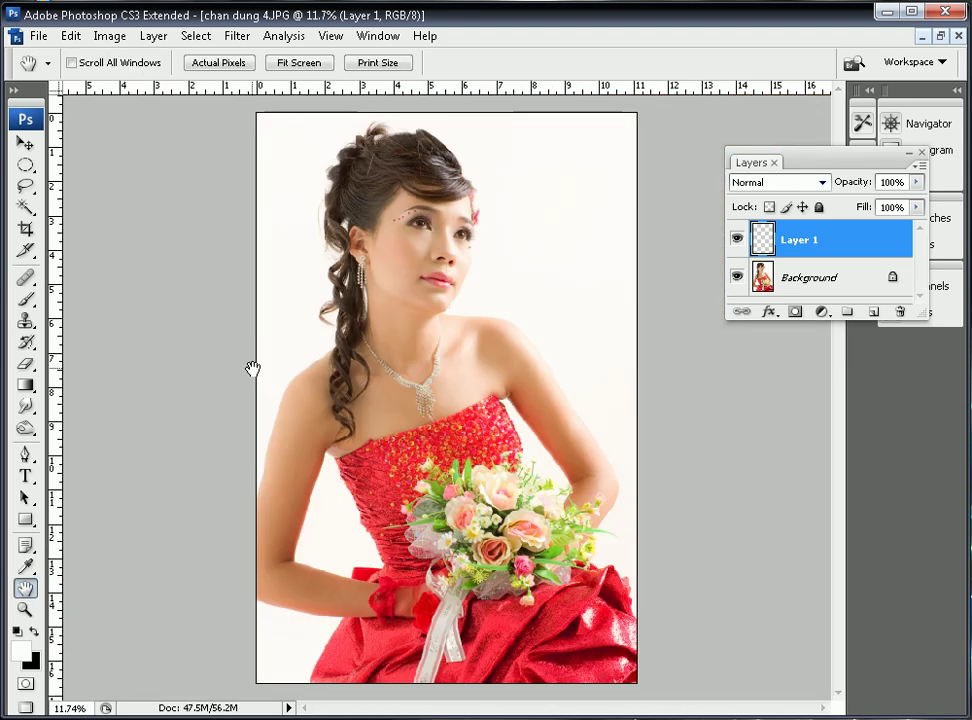
pyautogui.moveTo(354, 172); pyautogui.dragTo(487, 308)
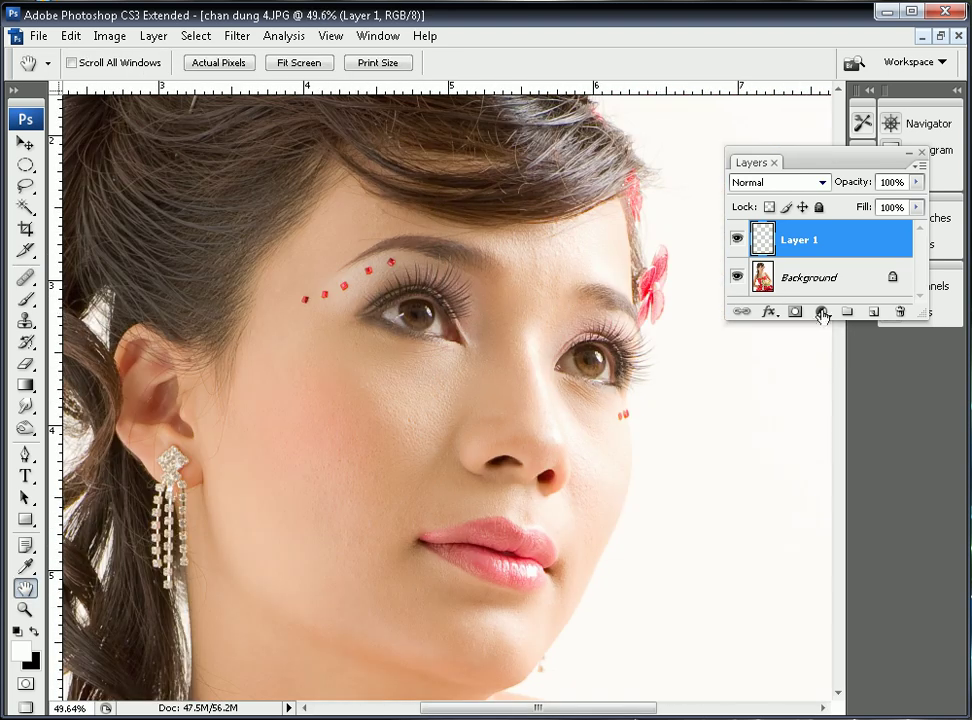
pyautogui.click(737, 240)
pyautogui.click(737, 240)
pyautogui.click(737, 240)
# - Activate the Clone Stamp Tool with All Layers as its sample source
pyautogui.click(25, 321)
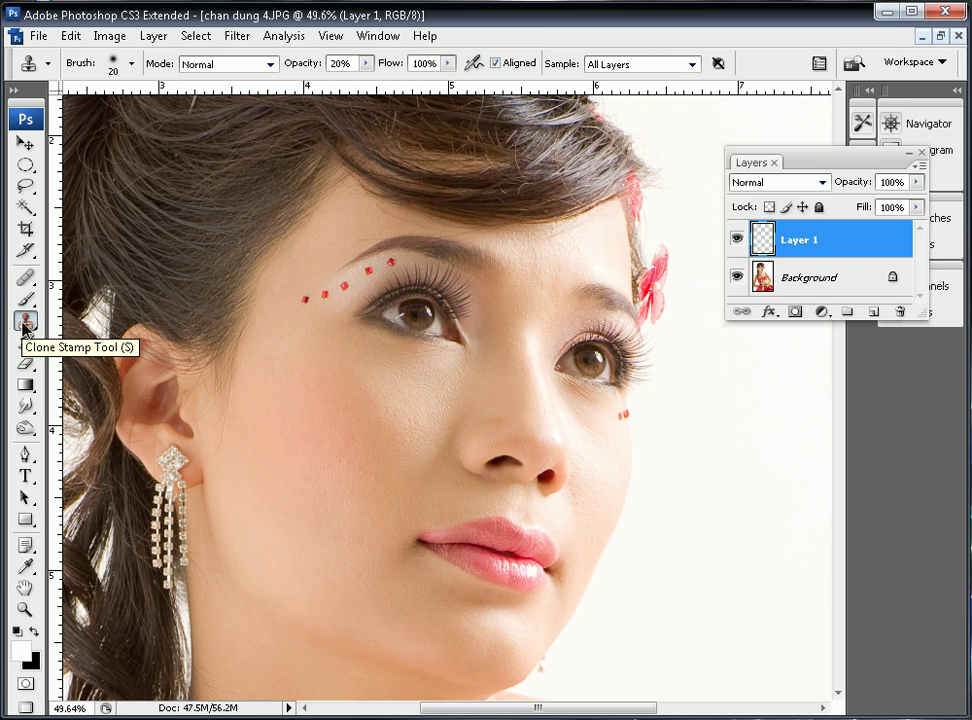
pyautogui.click(605, 64)
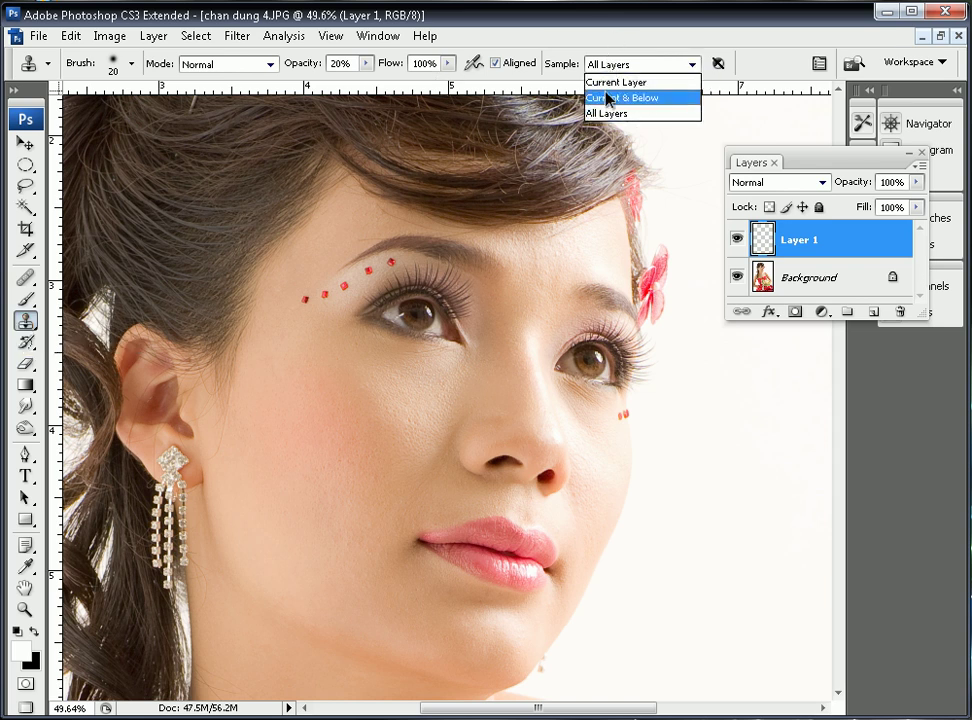
pyautogui.click(604, 114)
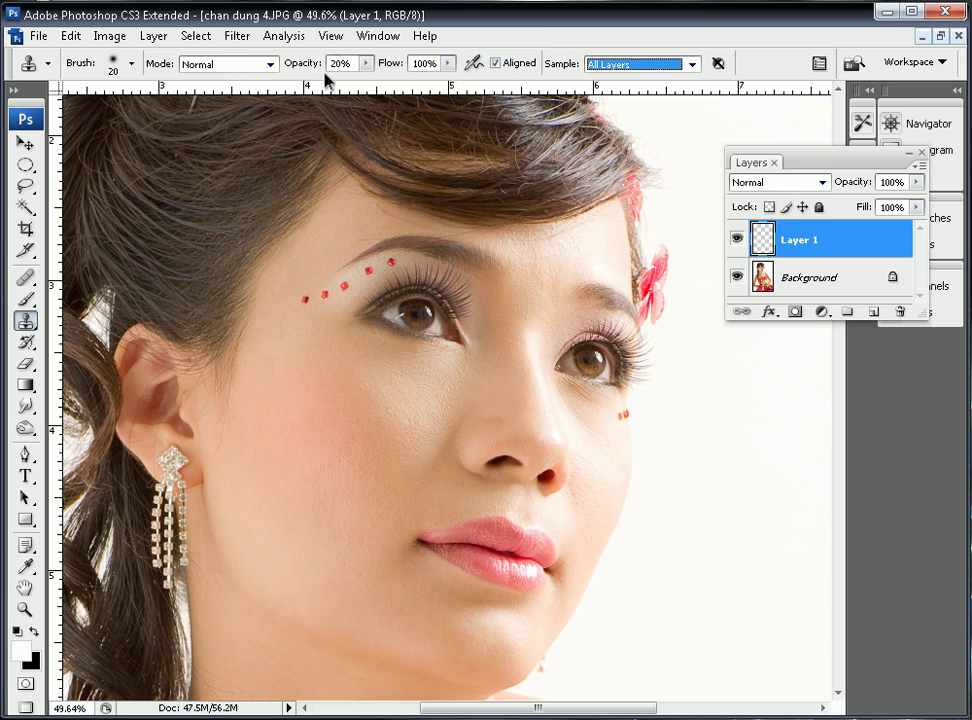
# - Soften the skin directly under the near eye with the Clone Stamp at brush size 70 and 20% opacity
pyautogui.moveTo(319, 182); pyautogui.dragTo(573, 447)
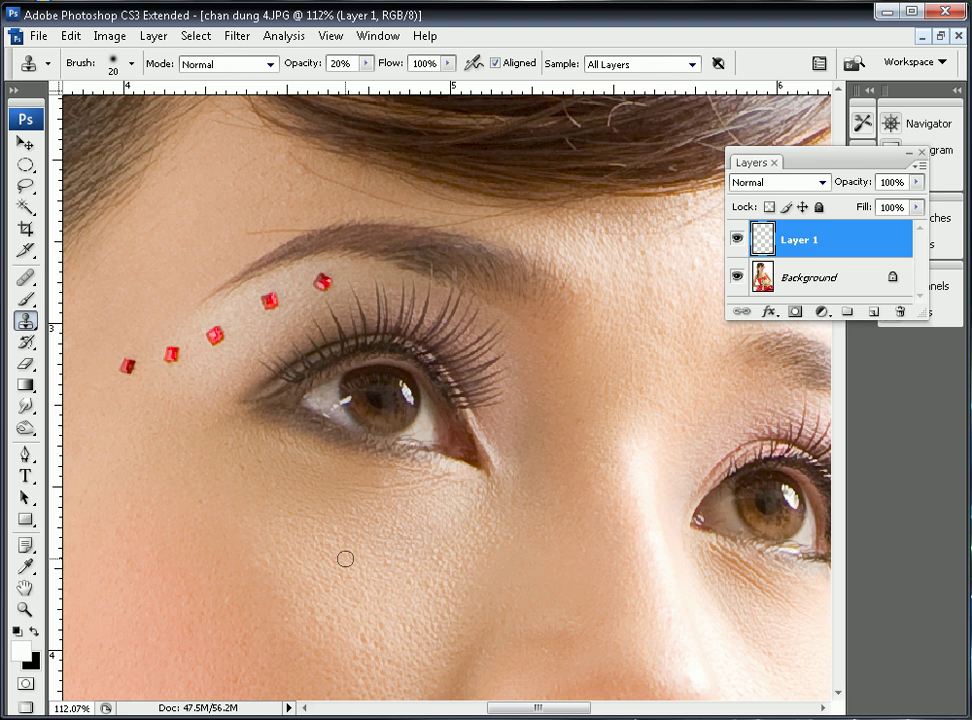
pyautogui.press(']')
pyautogui.press(']')
pyautogui.press(']')
pyautogui.press(']')
pyautogui.press(']')
pyautogui.press(']')
pyautogui.press(']')
pyautogui.press(']')
pyautogui.press(']')
pyautogui.press(']')
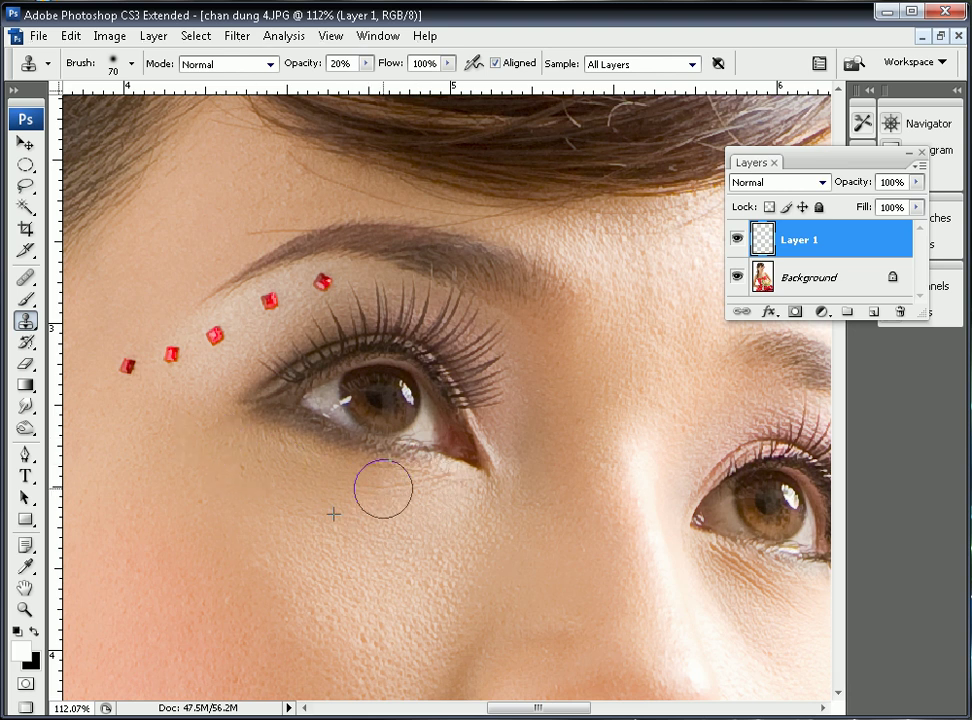
# - Soften the wrinkles under the far eye with the Clone Stamp at 20% opacity, using skin sampled below them
pyautogui.moveTo(521, 558)
pyautogui.mouseDown()
pyautogui.moveTo(384, 488)
pyautogui.moveTo(425, 499)
pyautogui.mouseUp()
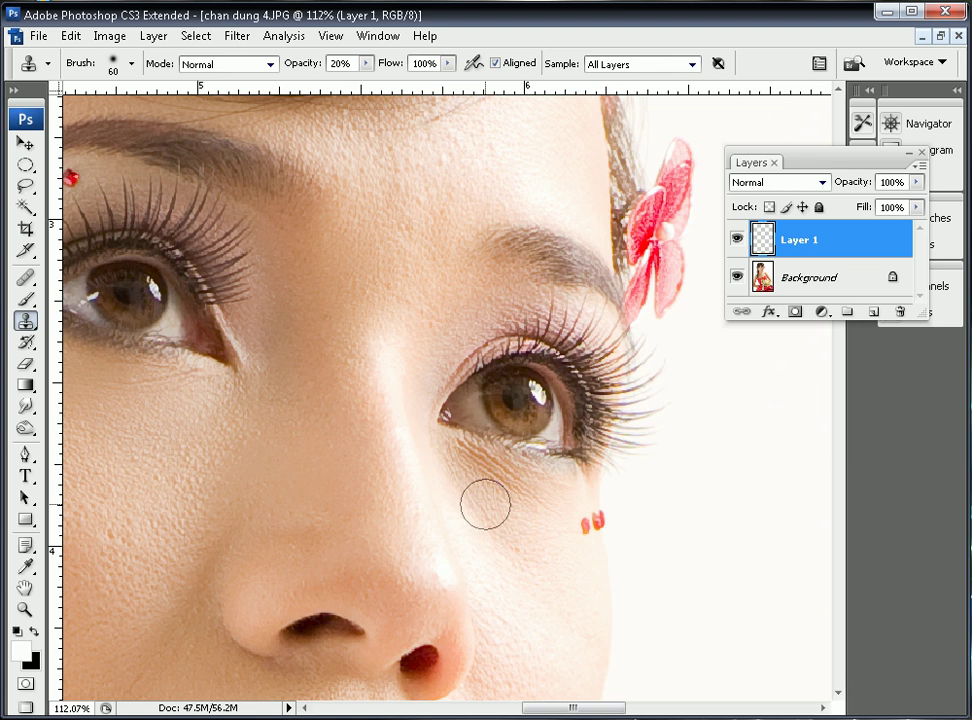
pyautogui.press('[')
pyautogui.moveTo(460, 467)
pyautogui.mouseDown()
pyautogui.moveTo(530, 484)
pyautogui.moveTo(467, 458)
pyautogui.moveTo(541, 492)
pyautogui.mouseUp()
pyautogui.moveTo(510, 602)
pyautogui.mouseDown()
pyautogui.moveTo(564, 585)
pyautogui.moveTo(612, 546)
pyautogui.mouseUp()
pyautogui.keyDown('alt'); pyautogui.click(547, 482); pyautogui.keyUp('alt')
pyautogui.moveTo(568, 513)
pyautogui.mouseDown()
pyautogui.moveTo(515, 501)
pyautogui.moveTo(515, 489)
pyautogui.moveTo(461, 514)
pyautogui.mouseUp()
pyautogui.keyDown('alt'); pyautogui.click(514, 500); pyautogui.keyUp('alt')
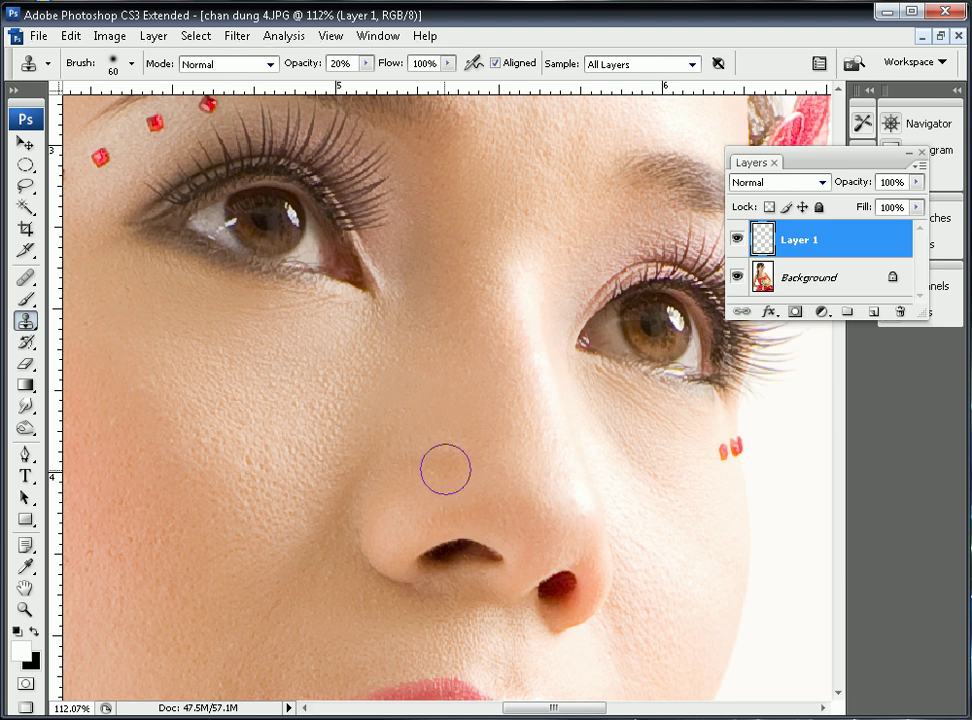
# - Smooth the skin beneath the nose and on the far cheek beside the nostril with a size 60 Clone Stamp
pyautogui.moveTo(397, 477)
pyautogui.mouseDown()
pyautogui.moveTo(460, 449)
pyautogui.moveTo(468, 380)
pyautogui.mouseUp()
pyautogui.keyDown('alt'); pyautogui.click(545, 562); pyautogui.keyUp('alt')
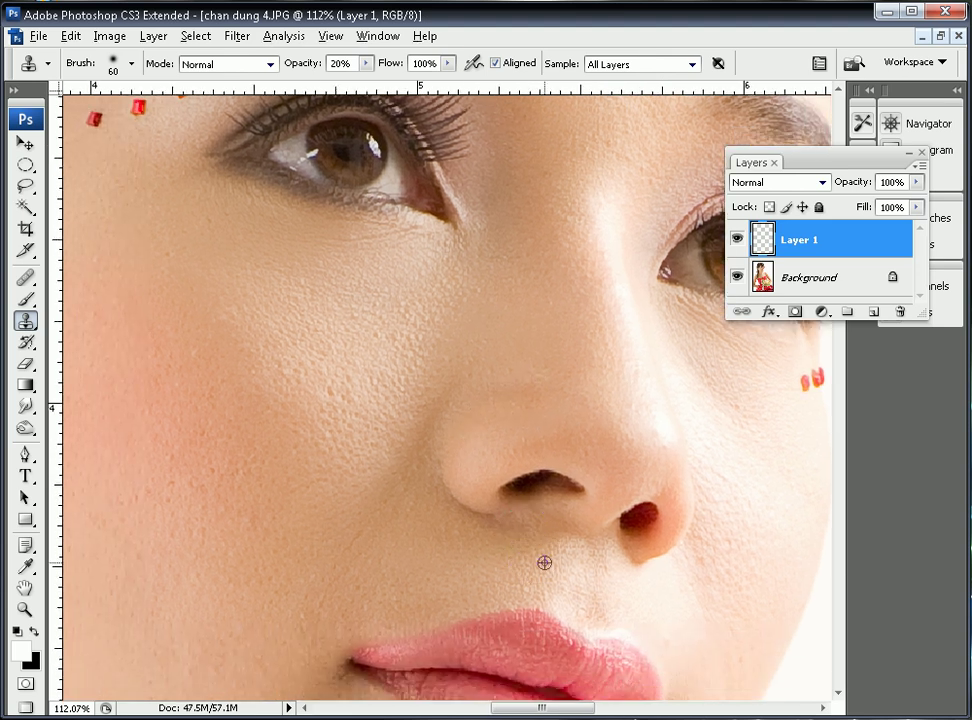
pyautogui.moveTo(531, 528)
pyautogui.mouseDown()
pyautogui.moveTo(486, 534)
pyautogui.moveTo(432, 519)
pyautogui.moveTo(489, 524)
pyautogui.mouseUp()
pyautogui.keyDown('alt'); pyautogui.click(421, 524); pyautogui.keyUp('alt')
pyautogui.keyDown('alt'); pyautogui.click(538, 564); pyautogui.keyUp('alt')
pyautogui.click(582, 541)
pyautogui.moveTo(713, 595); pyautogui.dragTo(652, 587)
pyautogui.keyDown('alt'); pyautogui.click(674, 523); pyautogui.keyUp('alt')
pyautogui.click(657, 539)
# - Smooth the near cheek beside the corner of the mouth with the size 60 Clone Stamp
pyautogui.moveTo(348, 441); pyautogui.dragTo(511, 515)
pyautogui.moveTo(384, 408)
pyautogui.mouseDown()
pyautogui.moveTo(378, 380)
pyautogui.moveTo(411, 116)
pyautogui.mouseUp()
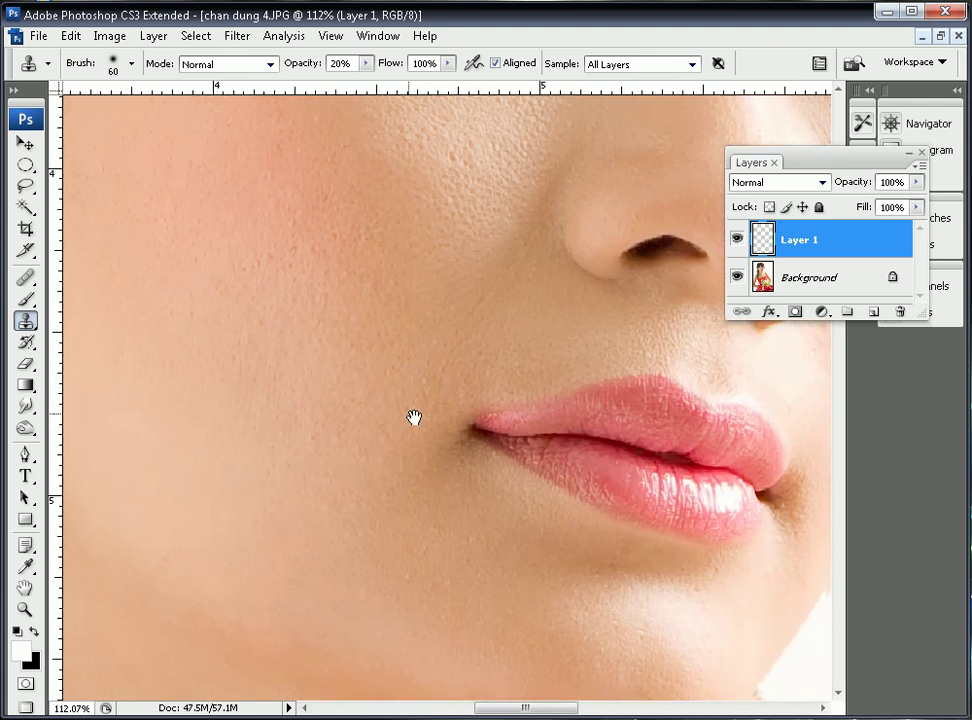
pyautogui.moveTo(420, 419); pyautogui.dragTo(406, 380)
pyautogui.keyDown('alt'); pyautogui.click(364, 372); pyautogui.keyUp('alt')
pyautogui.moveTo(453, 427); pyautogui.dragTo(397, 464)
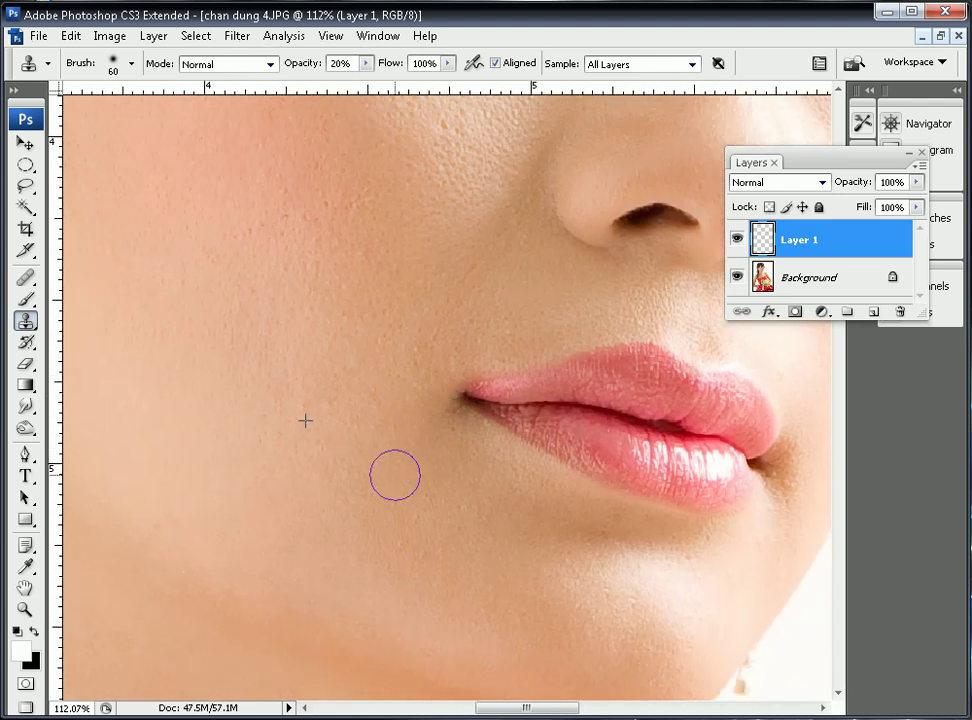
# - Smooth the skin beside the inner corner of the near eye with the Clone Stamp at brush size 50 and 20% opacity
pyautogui.moveTo(401, 276)
pyautogui.mouseDown()
pyautogui.moveTo(462, 477)
pyautogui.moveTo(378, 503)
pyautogui.mouseUp()
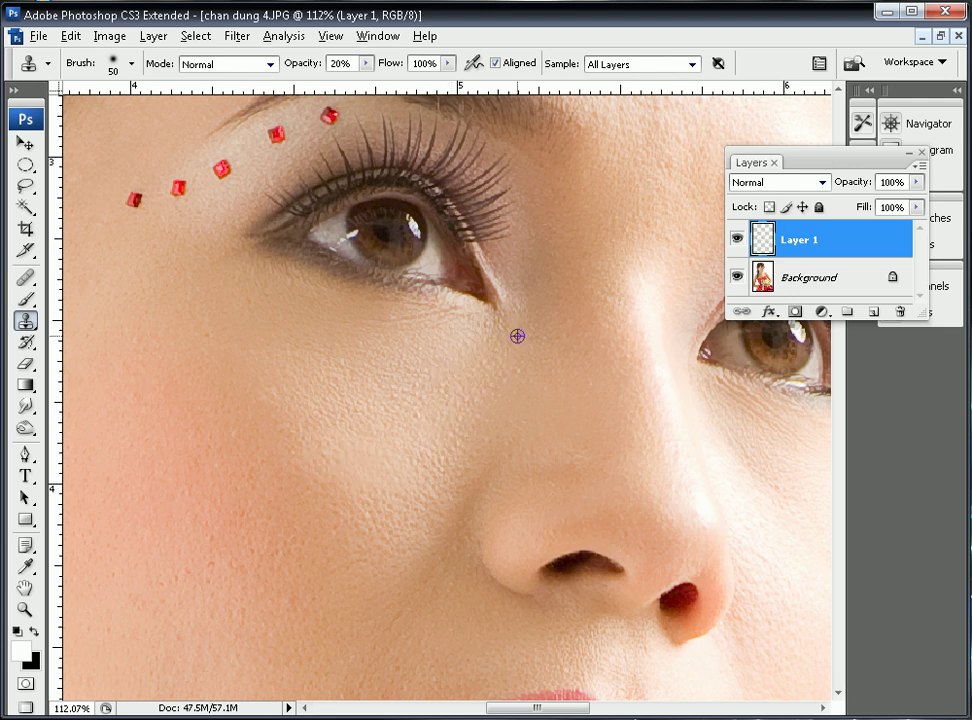
pyautogui.moveTo(530, 323)
pyautogui.mouseDown()
pyautogui.moveTo(531, 345)
pyautogui.moveTo(545, 340)
pyautogui.mouseUp()
pyautogui.click(546, 338)
# - Even out the skin along the bridge of the nose and between the eyes with the size 50 Clone Stamp
pyautogui.press('space')
pyautogui.moveTo(651, 327); pyautogui.dragTo(580, 345)
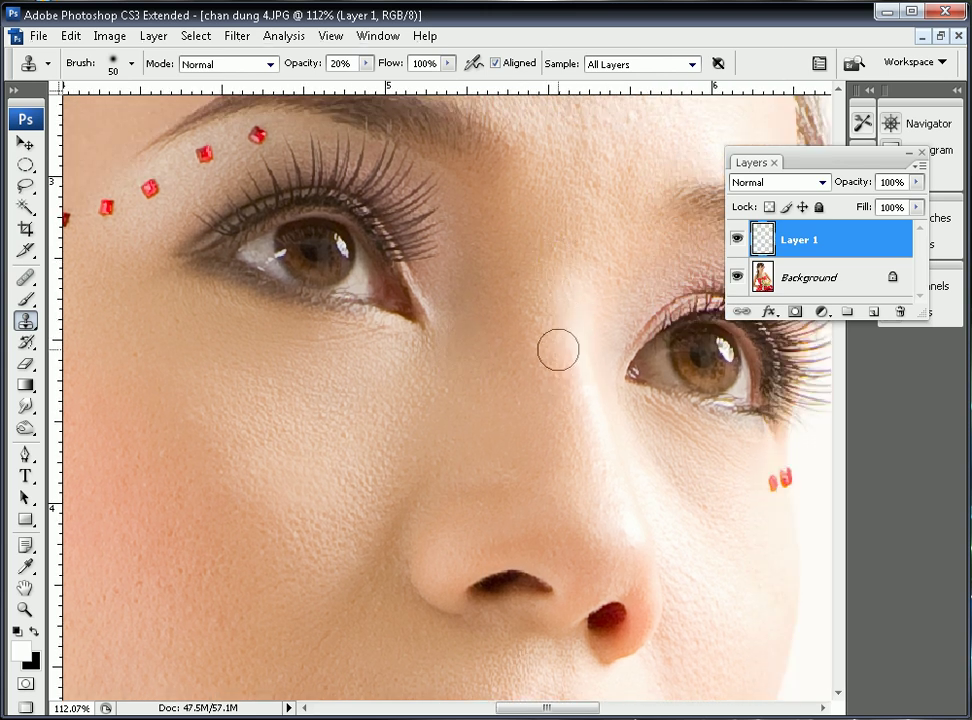
pyautogui.moveTo(571, 322); pyautogui.dragTo(605, 496)
pyautogui.keyDown('alt'); pyautogui.click(569, 425); pyautogui.keyUp('alt')
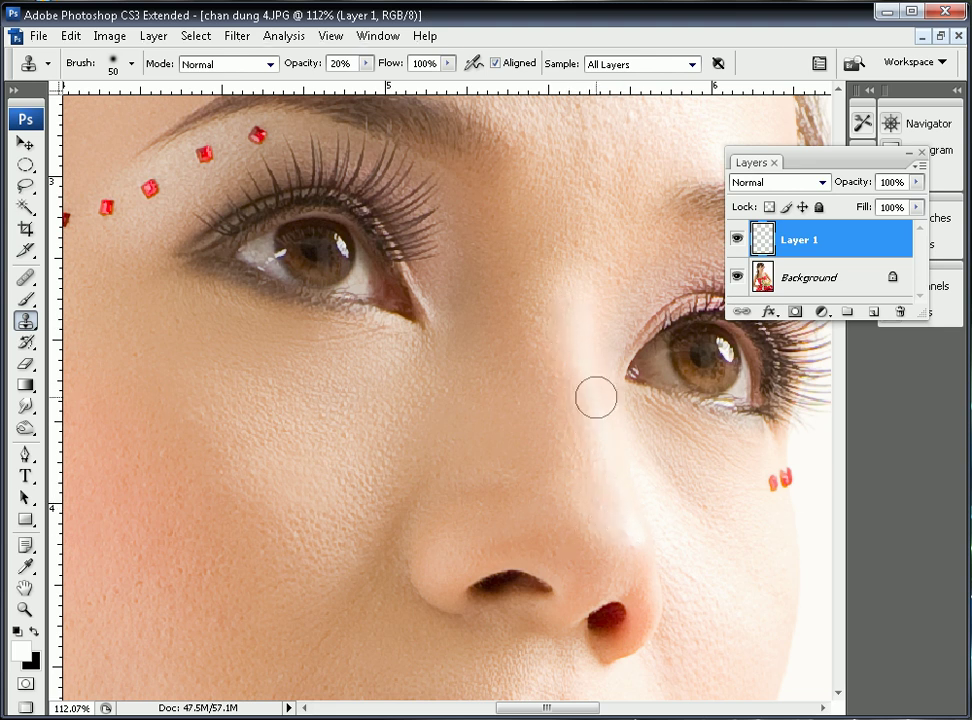
pyautogui.moveTo(683, 443)
pyautogui.mouseDown()
pyautogui.moveTo(656, 465)
pyautogui.moveTo(643, 444)
pyautogui.moveTo(661, 454)
pyautogui.mouseUp()
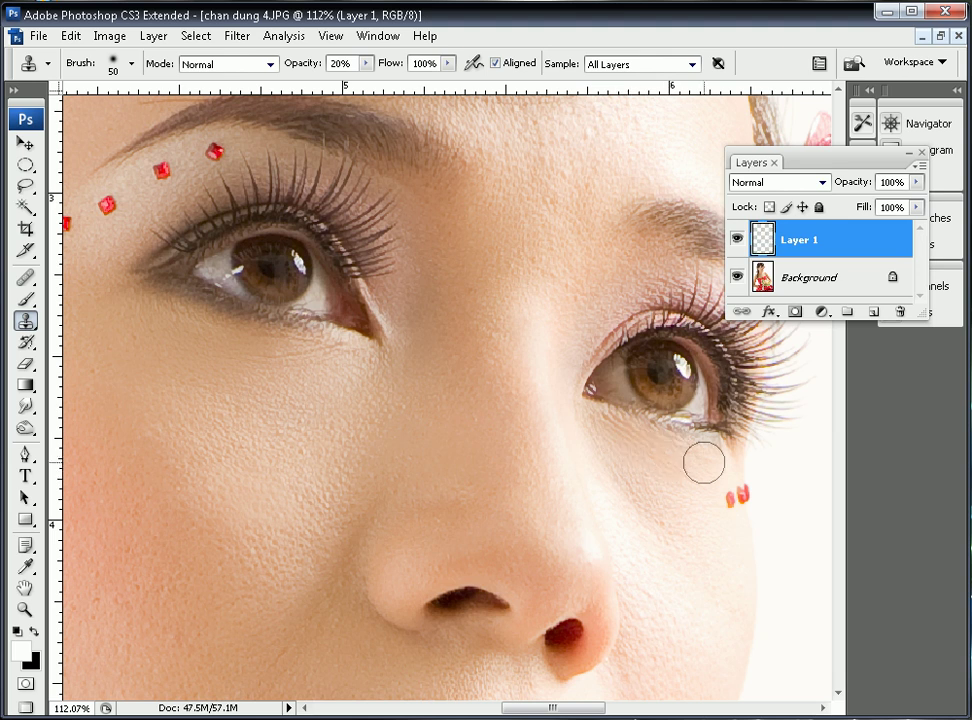
pyautogui.moveTo(640, 286); pyautogui.dragTo(525, 427)
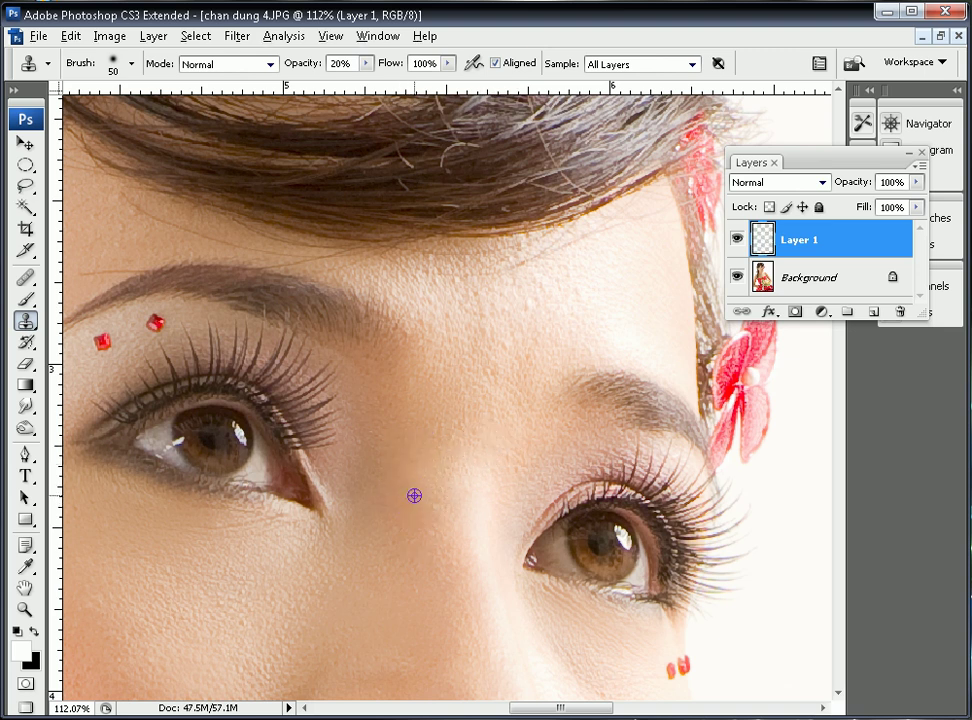
pyautogui.moveTo(402, 501); pyautogui.dragTo(511, 359)
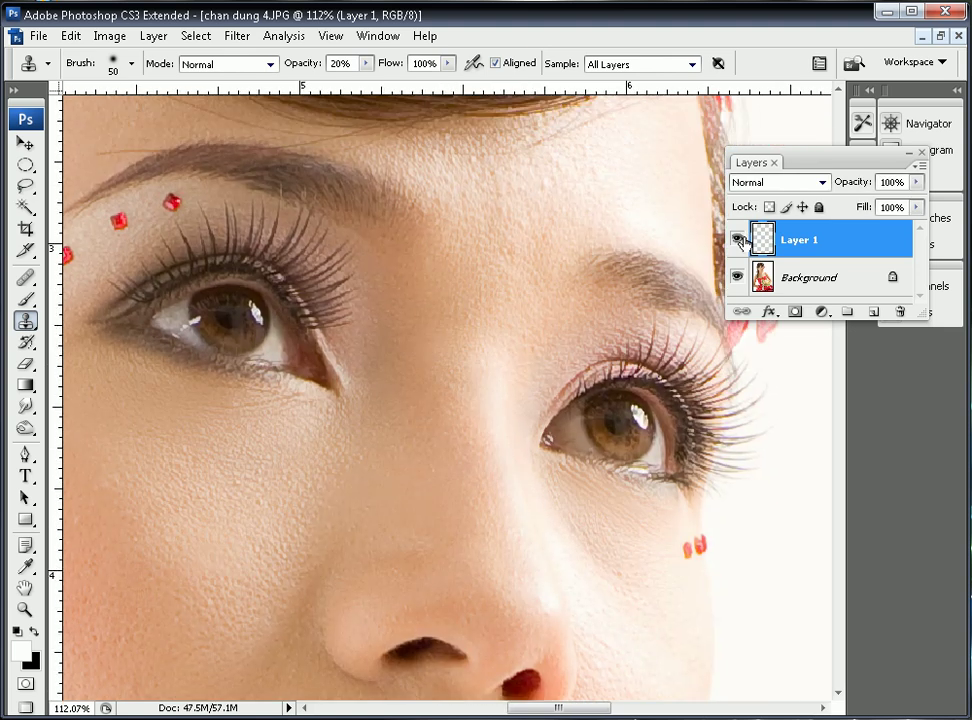
# - Set up the Eraser with a soft size 50 brush at 44% opacity for correcting the retouch layer
pyautogui.click(26, 364)
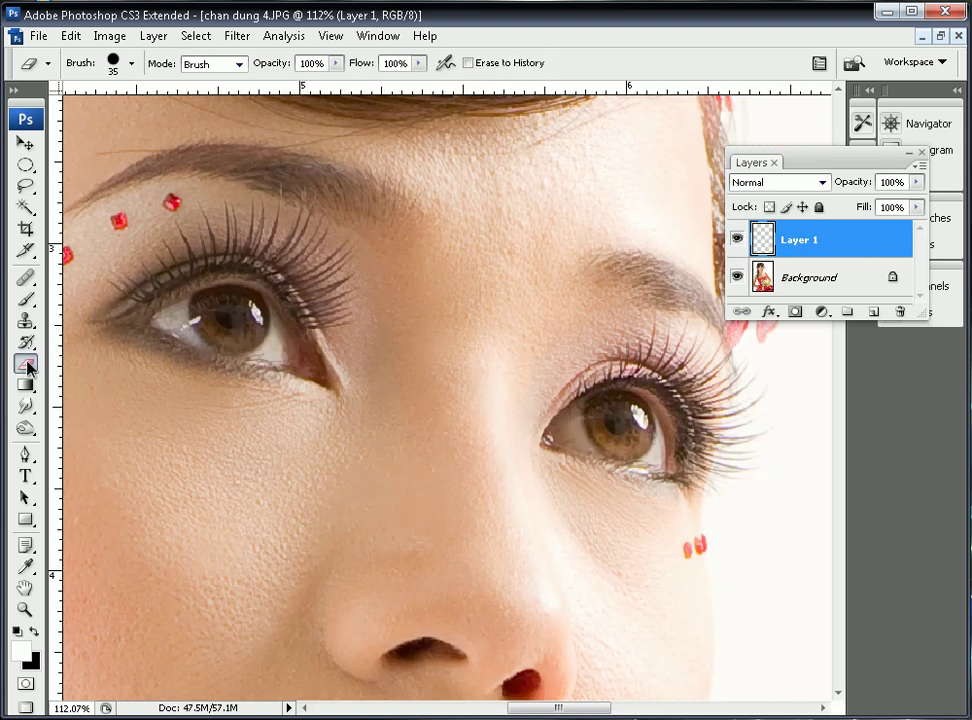
pyautogui.click(132, 65)
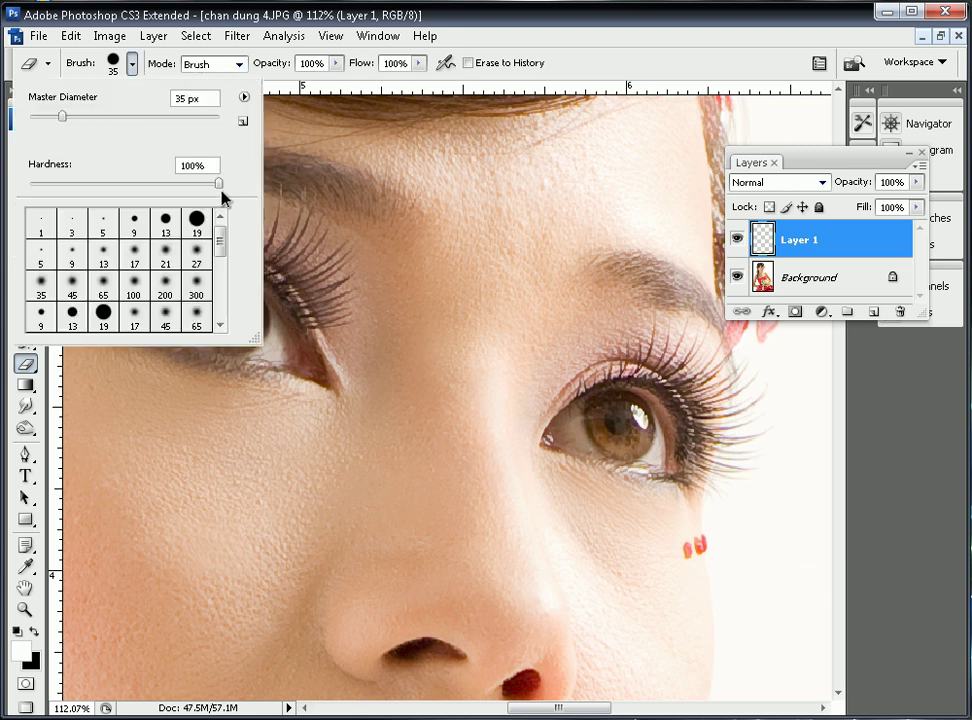
pyautogui.click(306, 13)
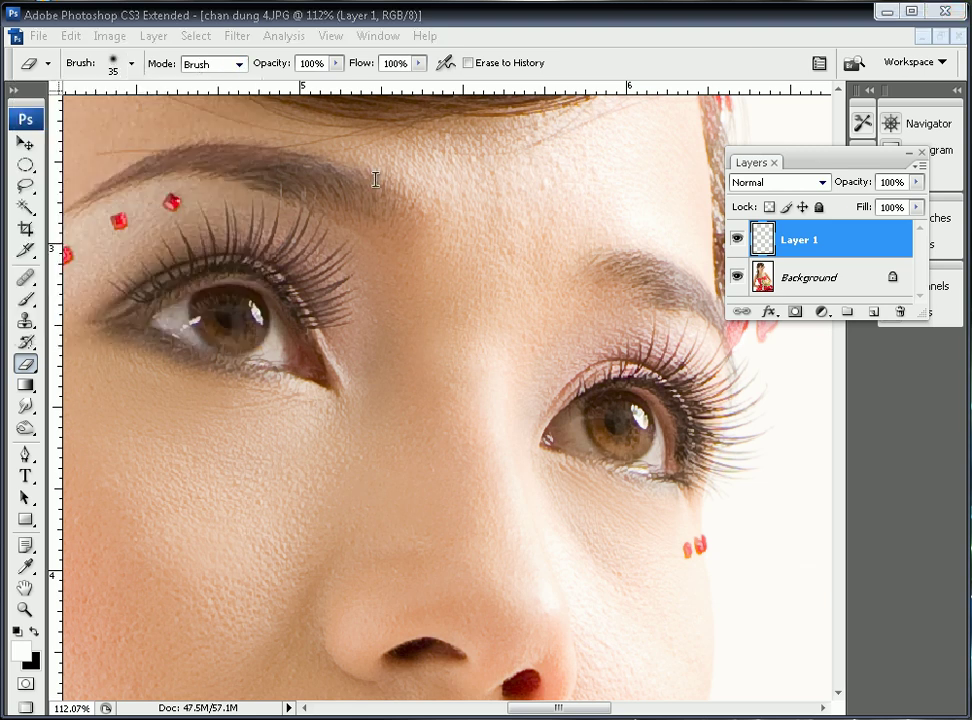
pyautogui.click(336, 63)
pyautogui.click(335, 27)
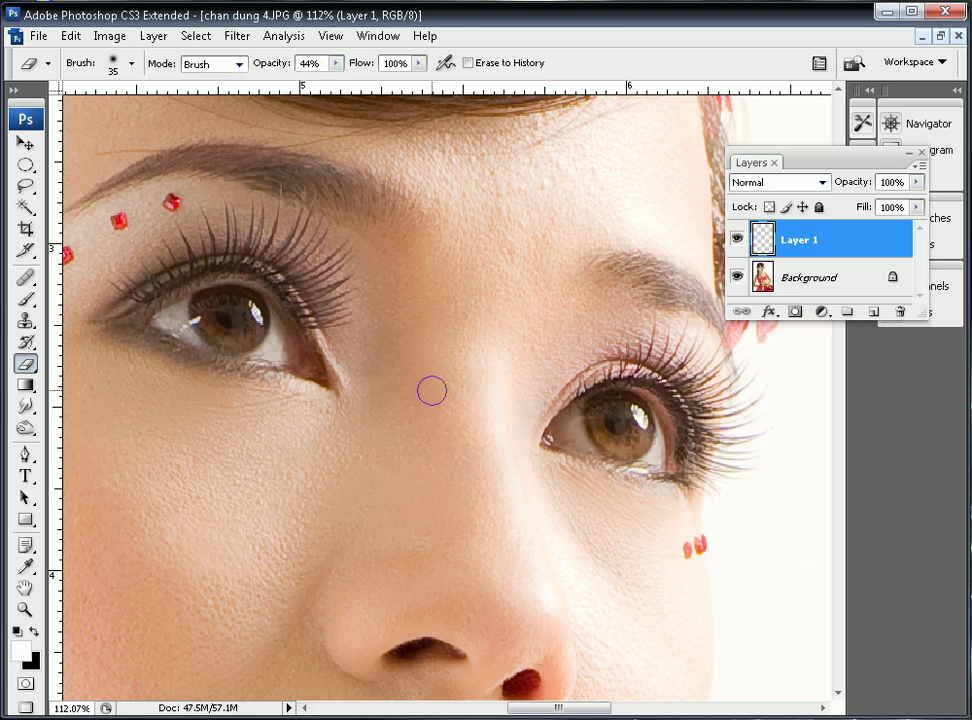
pyautogui.press(']')
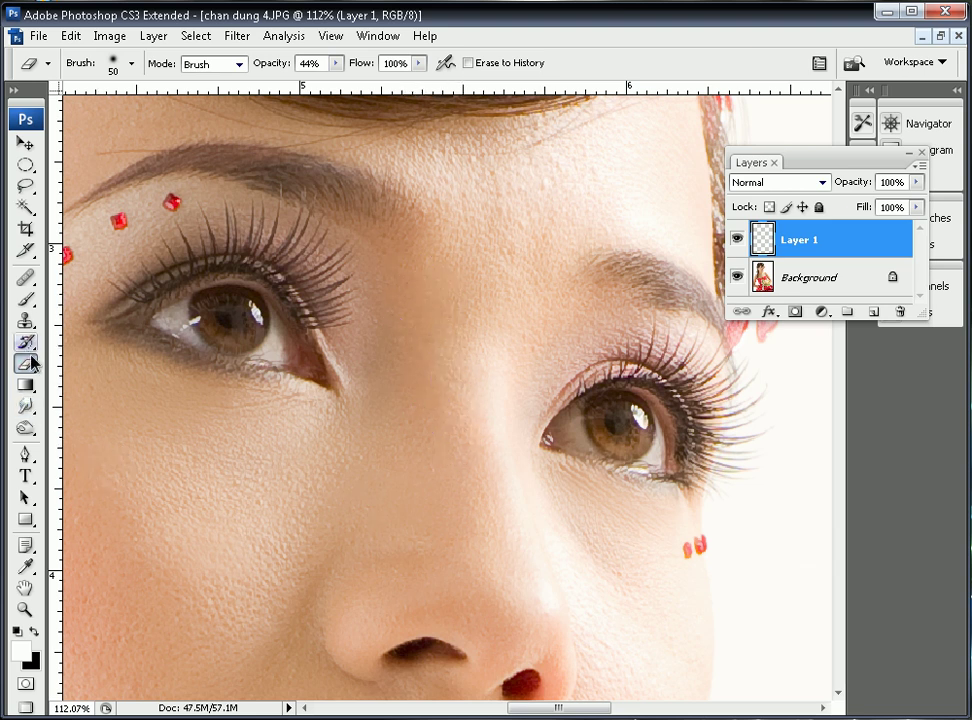
# - Return to the Clone Stamp at size 50 and smooth the side of the nose above the near nostril
pyautogui.click(25, 320)
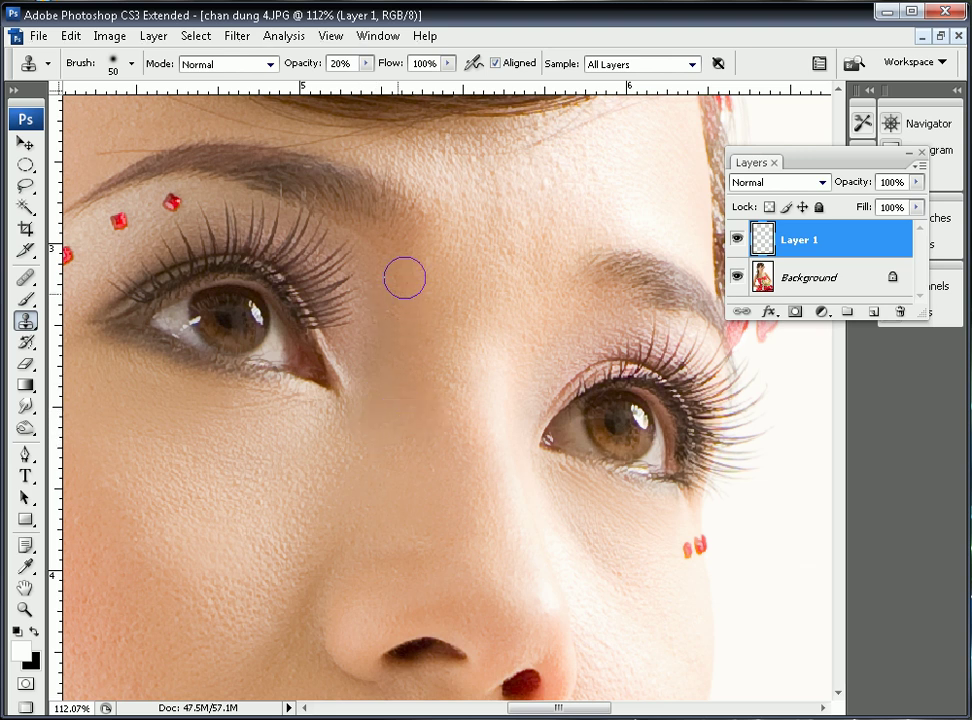
pyautogui.moveTo(466, 540); pyautogui.dragTo(456, 410)
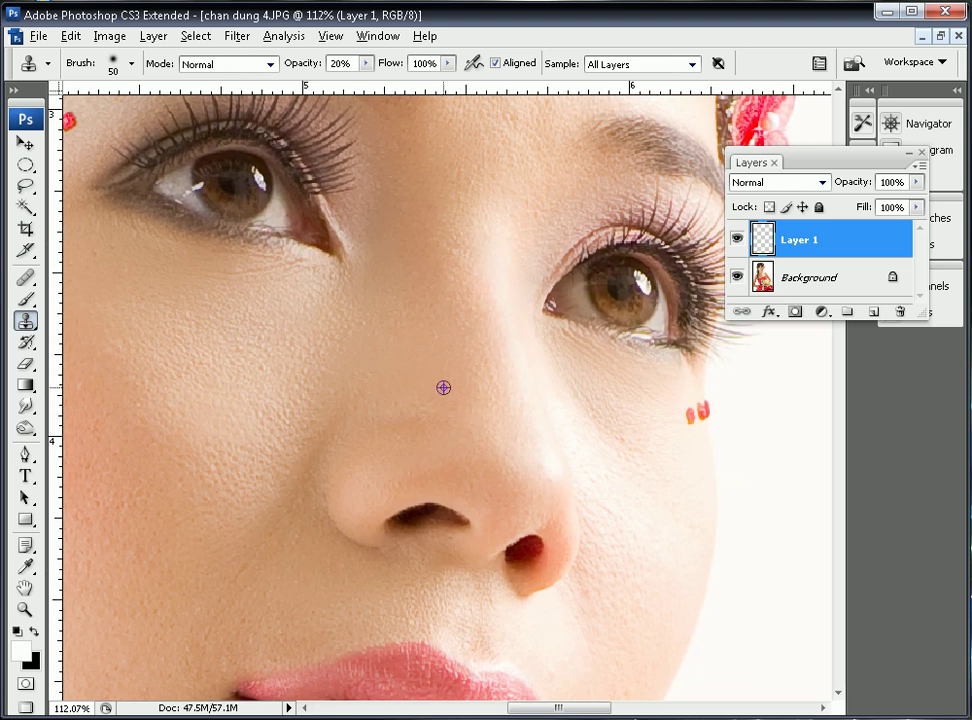
pyautogui.click(436, 408)
pyautogui.keyDown('alt'); pyautogui.click(389, 451); pyautogui.keyUp('alt')
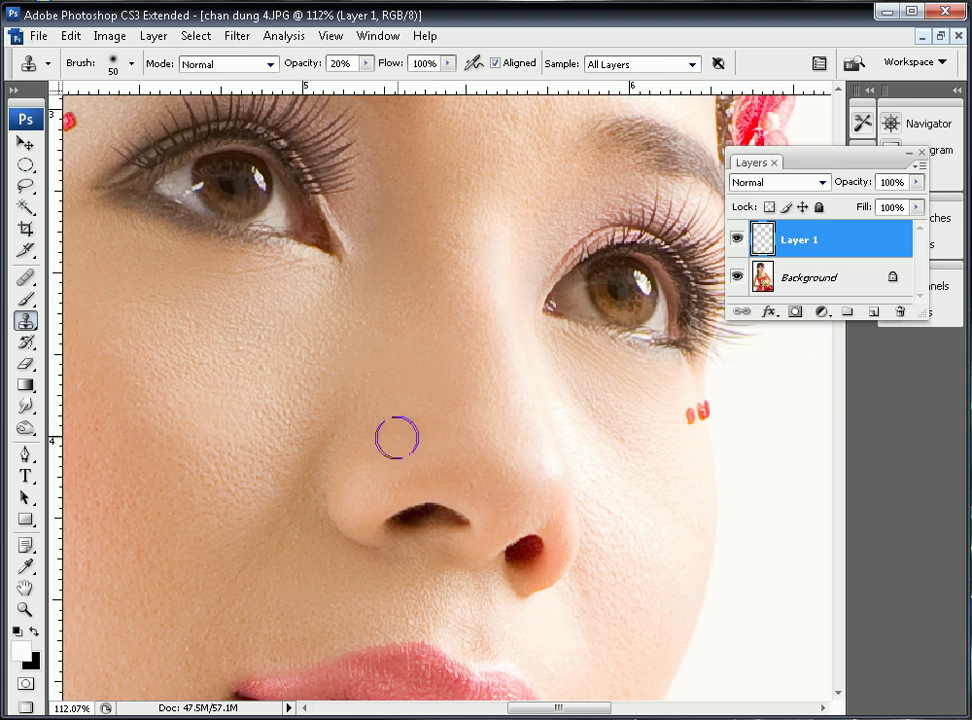
# - Smooth the skin below the lower lip and around both corners of the mouth with the size 50 Clone Stamp
pyautogui.moveTo(479, 485); pyautogui.dragTo(469, 351)
pyautogui.moveTo(369, 579); pyautogui.dragTo(453, 386)
pyautogui.moveTo(459, 551); pyautogui.dragTo(469, 446)
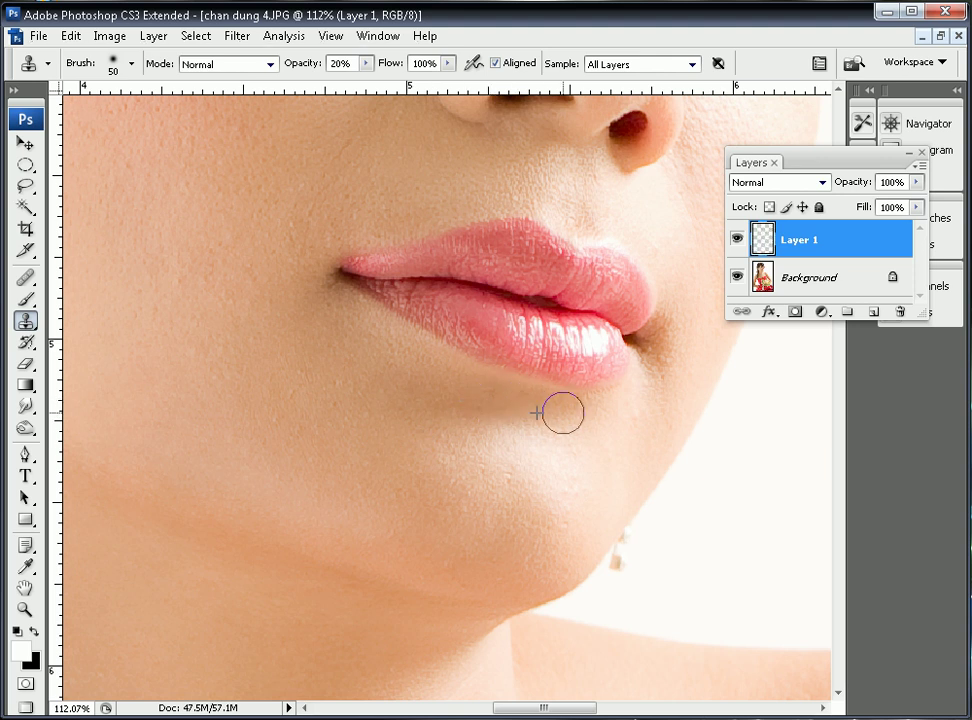
pyautogui.moveTo(659, 376); pyautogui.dragTo(562, 391)
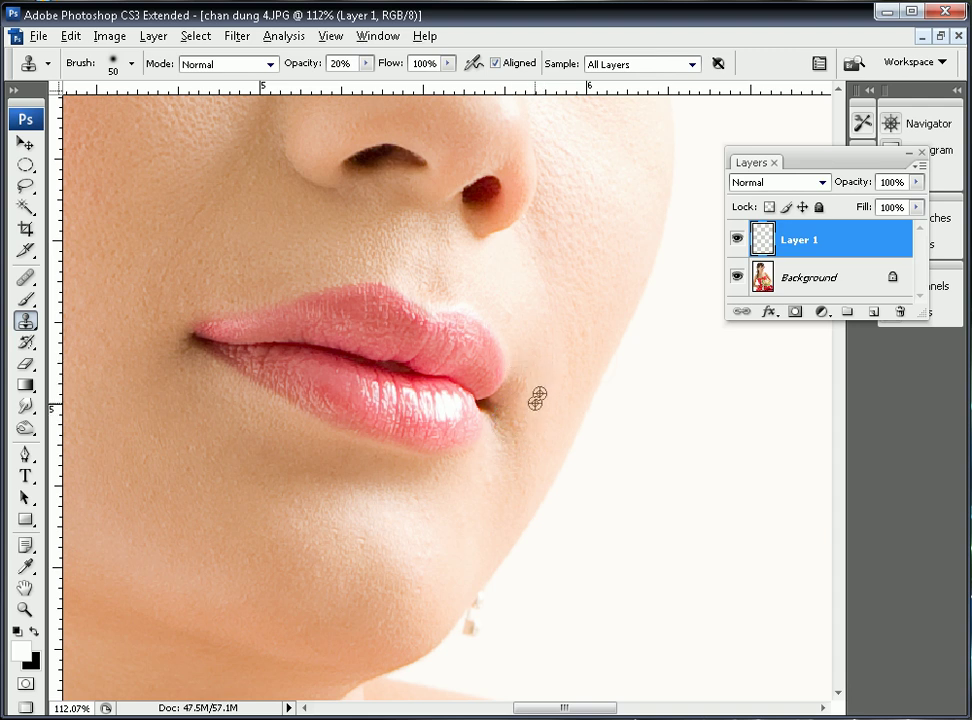
pyautogui.moveTo(362, 525); pyautogui.dragTo(451, 493)
pyautogui.moveTo(299, 362); pyautogui.dragTo(309, 362)
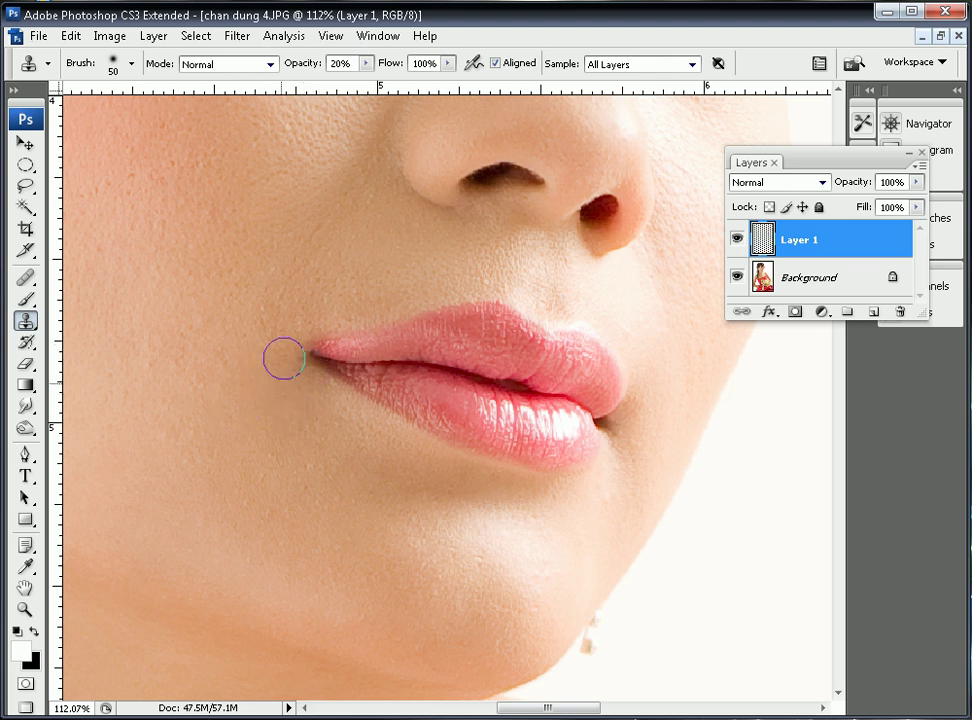
pyautogui.moveTo(290, 437); pyautogui.dragTo(281, 412)
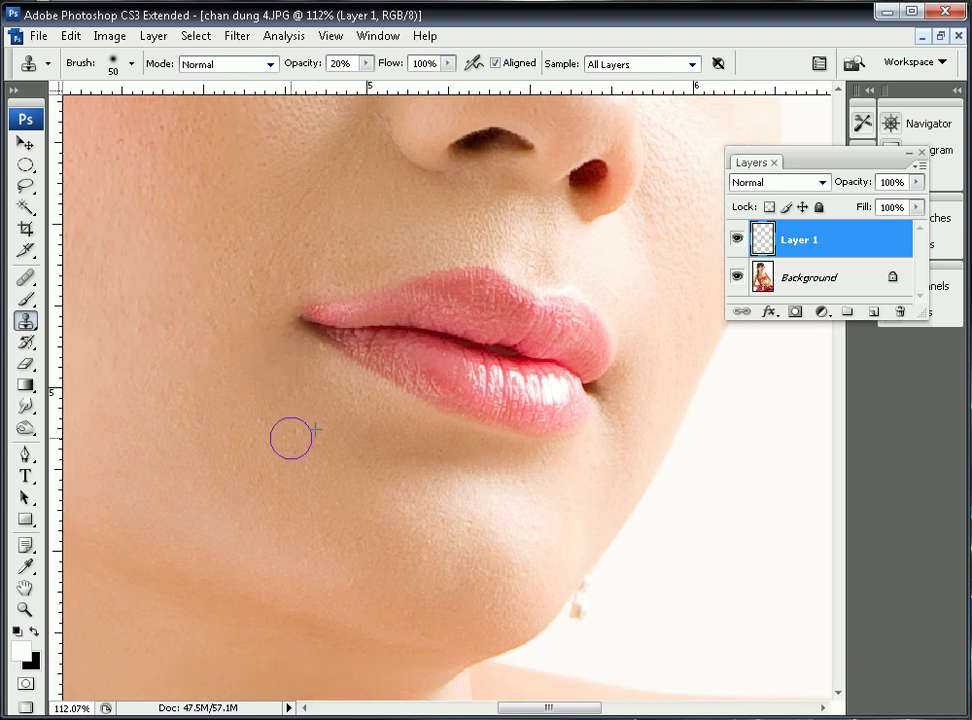
# - Smooth the chin with the Clone Stamp at brush size 60 and 20% opacity, resampling nearby skin
pyautogui.moveTo(522, 583); pyautogui.dragTo(469, 458)
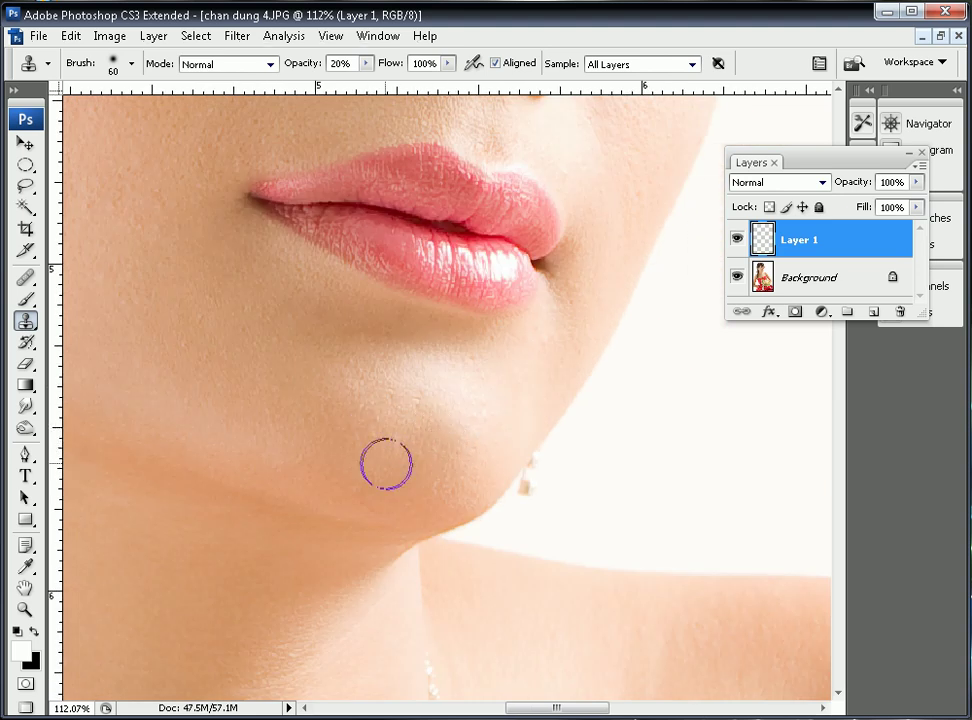
pyautogui.moveTo(437, 418)
pyautogui.mouseDown()
pyautogui.moveTo(486, 421)
pyautogui.moveTo(472, 425)
pyautogui.moveTo(452, 478)
pyautogui.mouseUp()
pyautogui.keyDown('alt'); pyautogui.click(367, 436); pyautogui.keyUp('alt')
pyautogui.click(392, 440)
pyautogui.keyDown('alt'); pyautogui.click(371, 424); pyautogui.keyUp('alt')
pyautogui.moveTo(390, 400); pyautogui.dragTo(357, 392)
# - Soften the shadow edge between the chest and the shoulder beyond the necklace with a size 300 Clone Stamp, sampling the lighter chest skin
pyautogui.moveTo(300, 453); pyautogui.dragTo(609, 469)
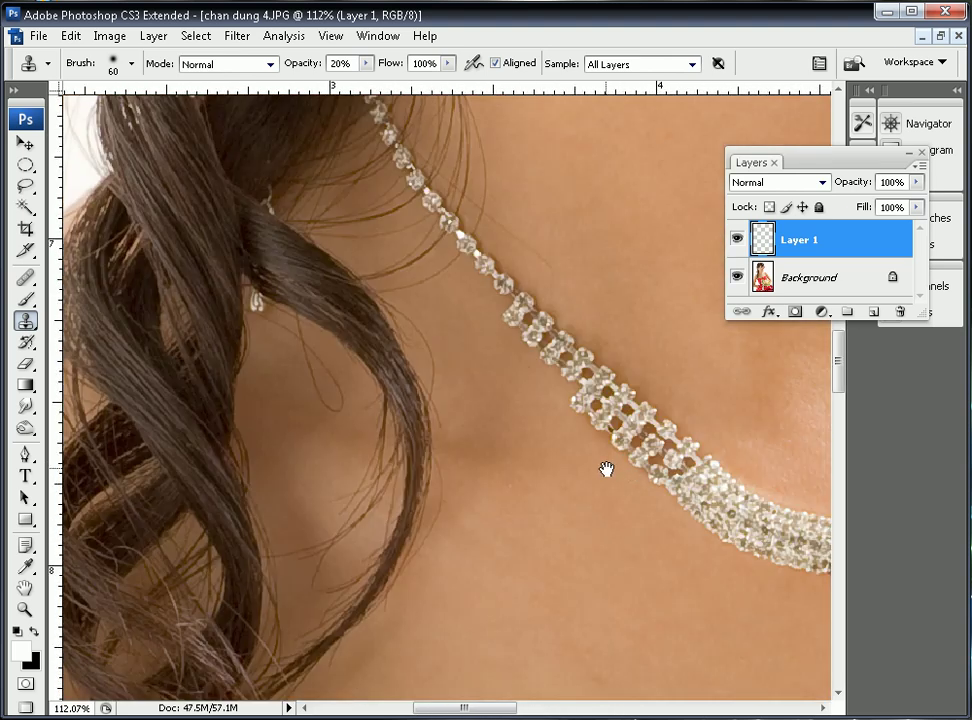
pyautogui.hotkey('ctrl', '-')
pyautogui.hotkey('ctrl', '-')
pyautogui.hotkey('ctrl', '-')
pyautogui.hotkey('ctrl', '-')
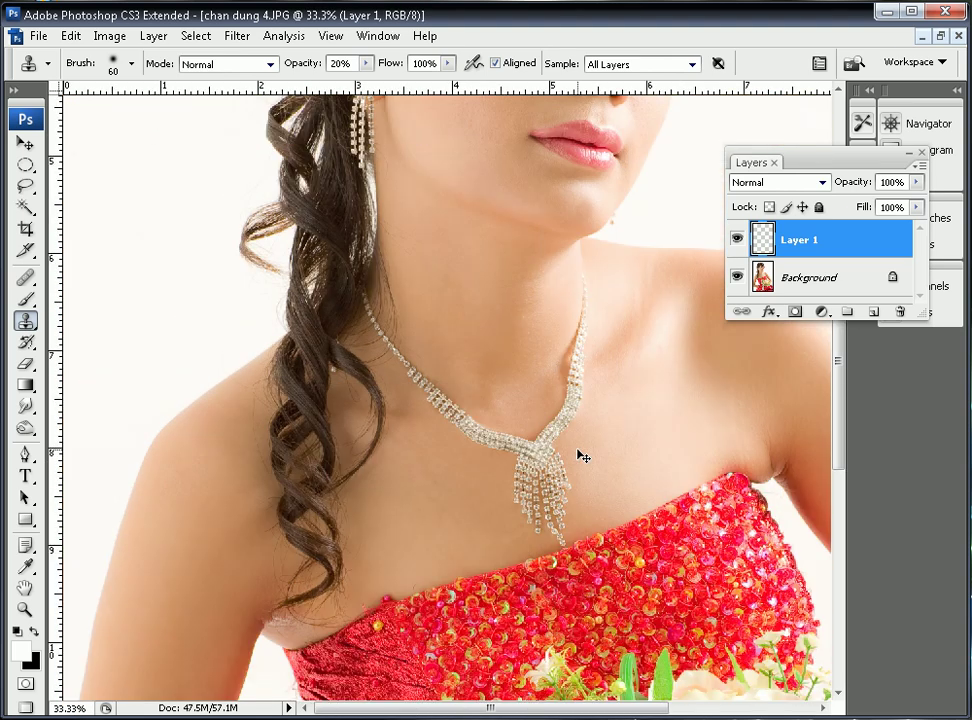
pyautogui.moveTo(699, 412); pyautogui.dragTo(408, 346)
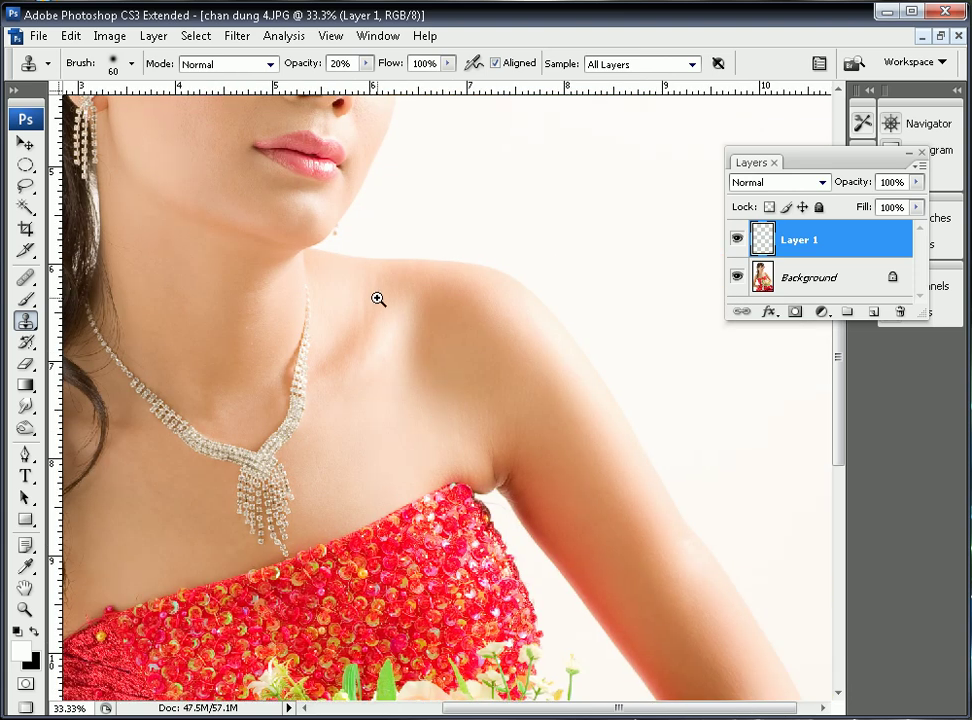
pyautogui.moveTo(613, 494); pyautogui.dragTo(614, 495)
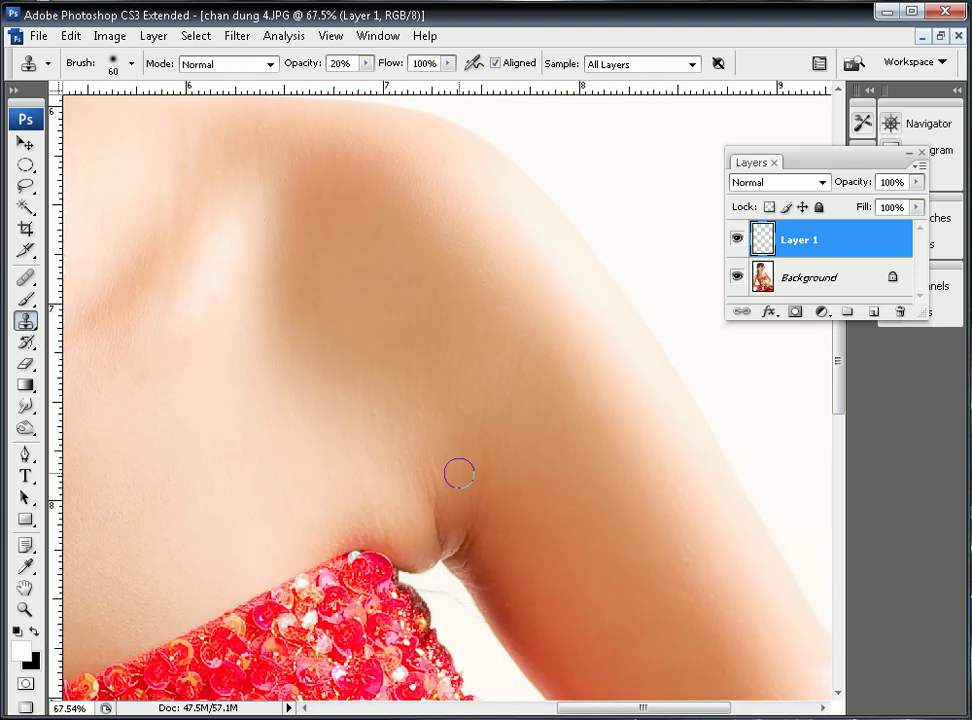
pyautogui.press(']')
pyautogui.press(']')
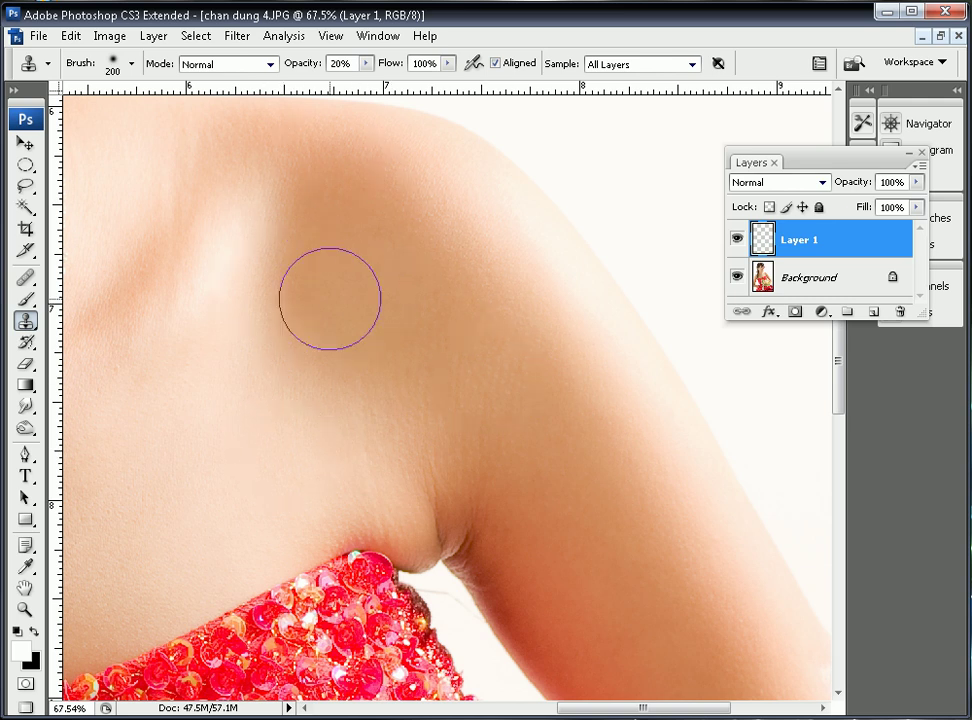
pyautogui.press(']')
pyautogui.press(']')
pyautogui.press(']')
pyautogui.press(']')
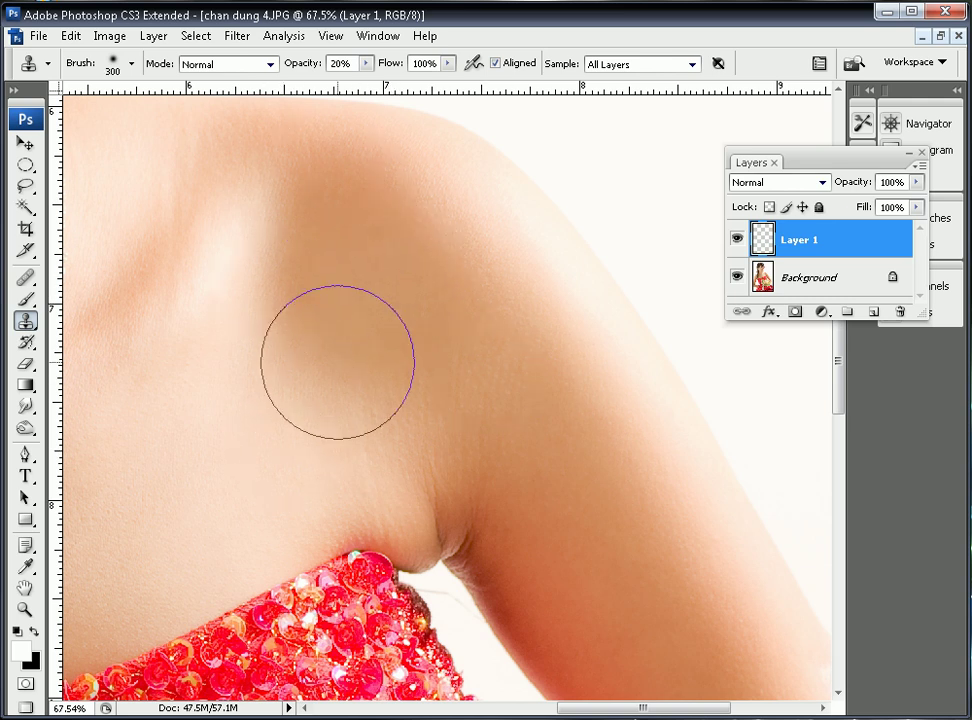
pyautogui.keyDown('alt'); pyautogui.click(226, 458); pyautogui.keyUp('alt')
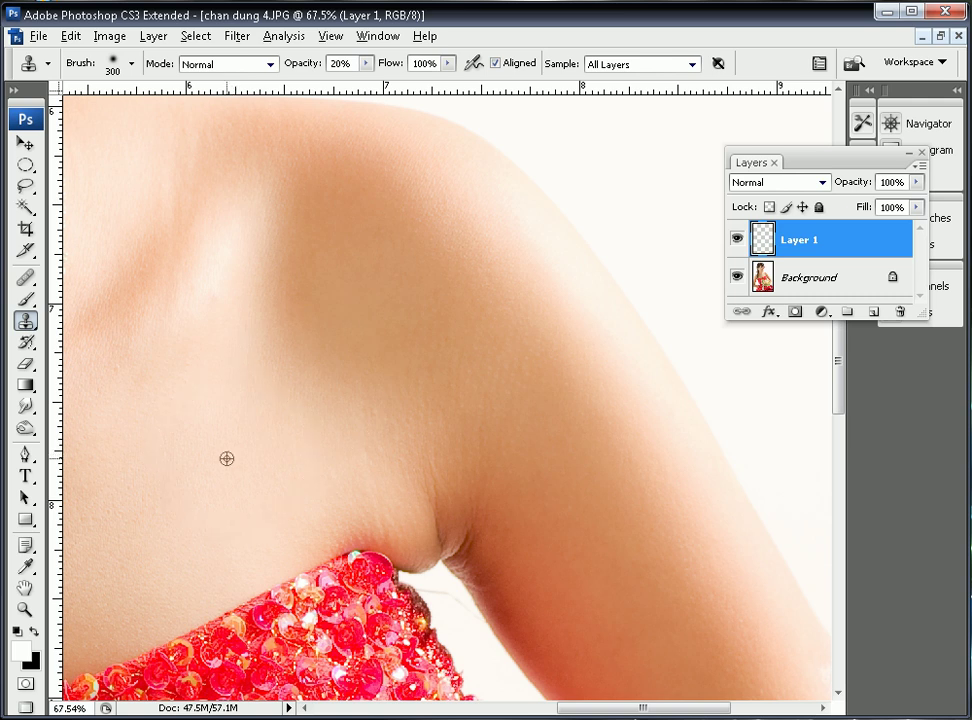
pyautogui.click(321, 345)
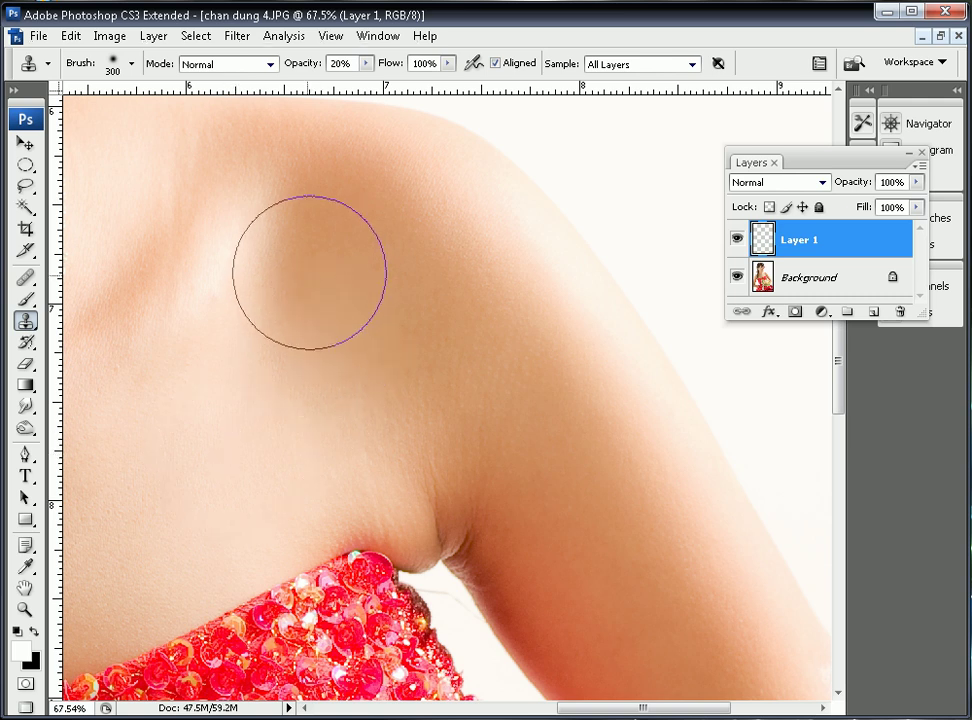
# - Blend the shadowed front of the shoulder and the collarbone area with a size 400 Clone Stamp, resampling nearby light skin
pyautogui.press(']')
pyautogui.press(']')
pyautogui.press(']')
pyautogui.press(']')
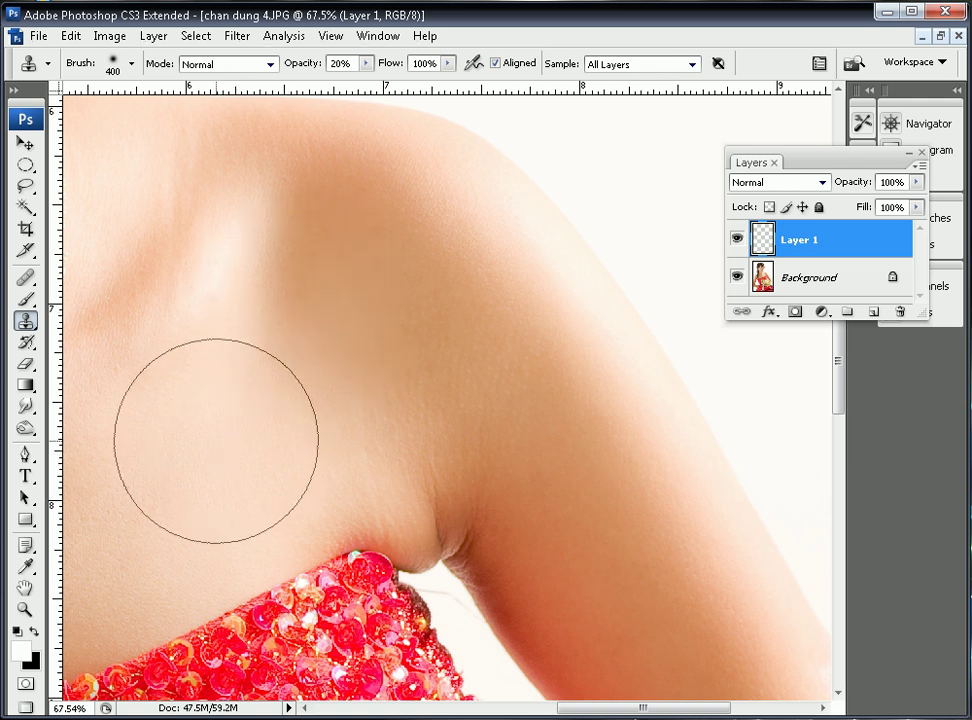
pyautogui.click(330, 230)
pyautogui.keyDown('alt'); pyautogui.click(241, 447); pyautogui.keyUp('alt')
pyautogui.click(440, 333)
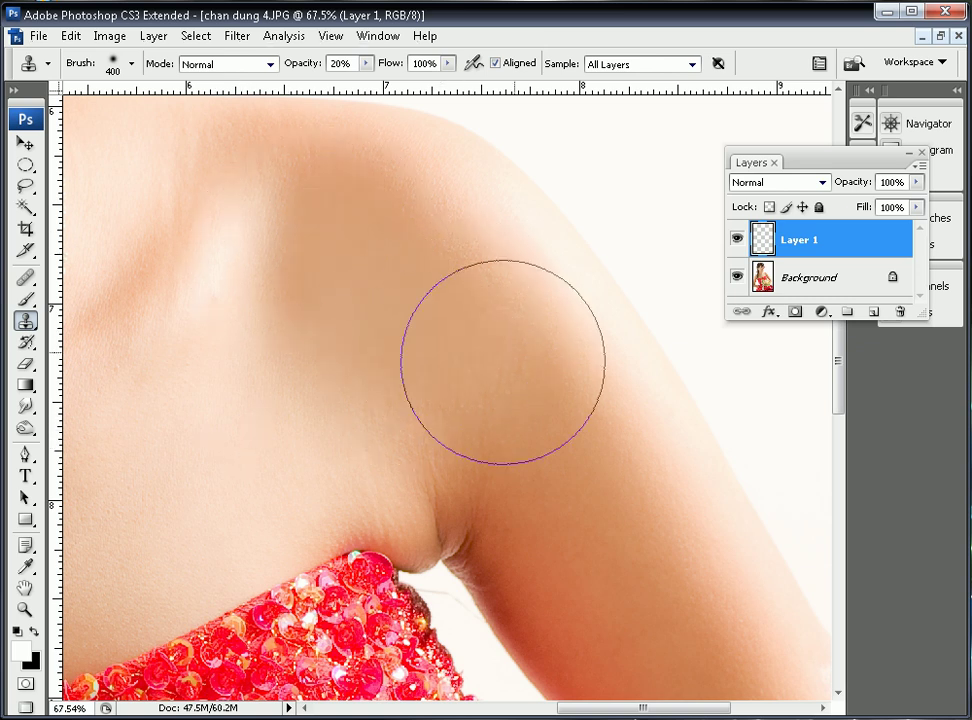
pyautogui.keyDown('alt'); pyautogui.click(207, 443); pyautogui.keyUp('alt')
pyautogui.click(280, 316)
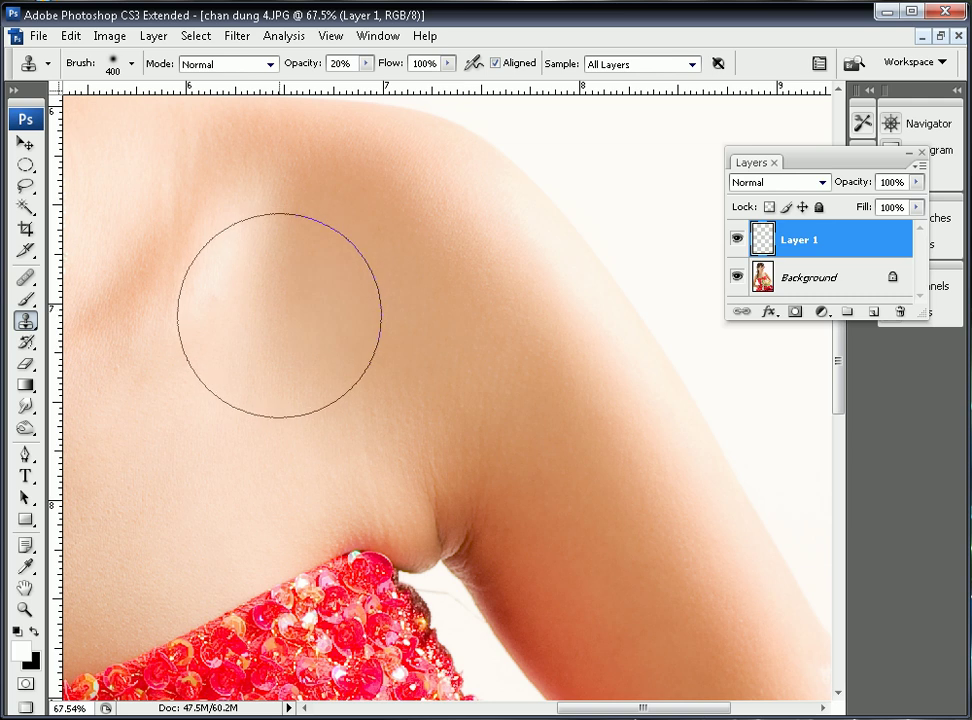
pyautogui.keyDown('alt'); pyautogui.click(218, 242); pyautogui.keyUp('alt')
pyautogui.moveTo(187, 240); pyautogui.dragTo(134, 312)
# - Smooth the skin from the collarbone across the top of the shoulder and down its outer curve with a size 250 Clone Stamp
pyautogui.press('space')
pyautogui.moveTo(219, 272); pyautogui.dragTo(305, 445)
pyautogui.press('[')
pyautogui.press('[')
pyautogui.keyDown('alt'); pyautogui.click(241, 356); pyautogui.keyUp('alt')
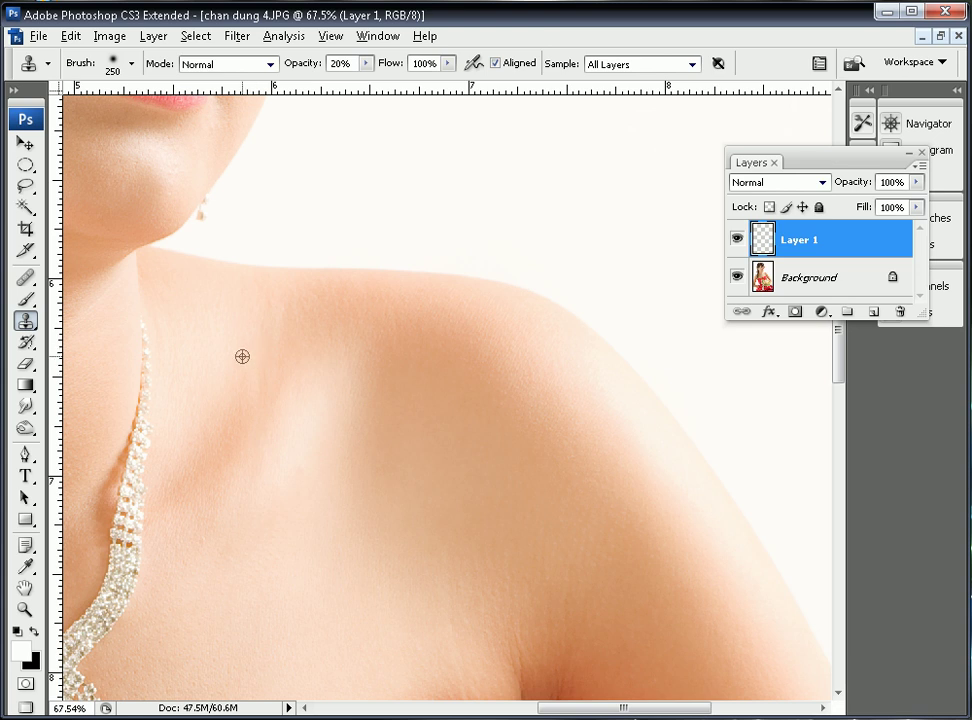
pyautogui.moveTo(295, 325)
pyautogui.mouseDown()
pyautogui.moveTo(424, 341)
pyautogui.moveTo(513, 385)
pyautogui.moveTo(571, 443)
pyautogui.mouseUp()
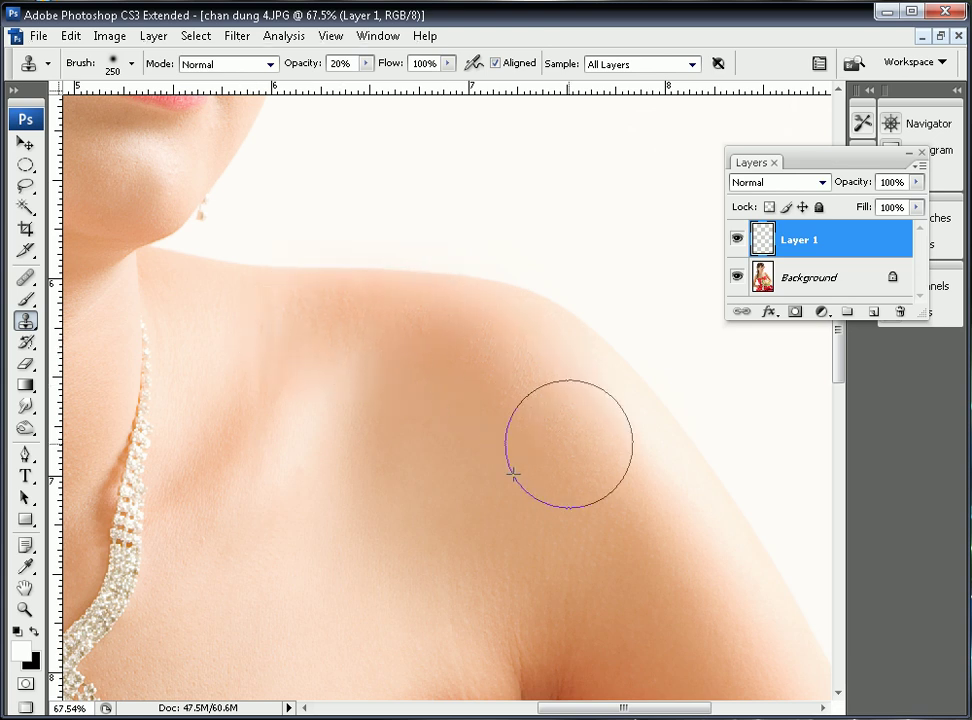
pyautogui.moveTo(558, 543); pyautogui.dragTo(532, 403)
pyautogui.moveTo(530, 262)
pyautogui.mouseDown()
pyautogui.moveTo(590, 299)
pyautogui.moveTo(718, 522)
pyautogui.mouseUp()
# - Smooth the inner upper arm beside the armpit with the size 250 Clone Stamp, using skin sampled from the arm
pyautogui.press('space')
pyautogui.moveTo(583, 400); pyautogui.dragTo(560, 345)
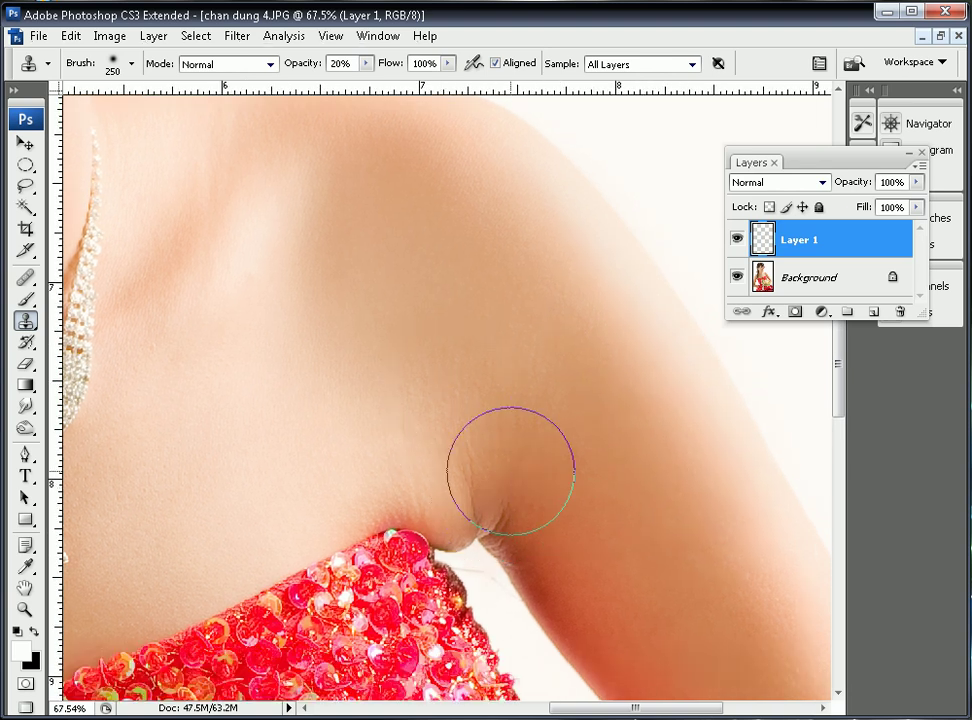
pyautogui.keyDown('alt'); pyautogui.click(560, 497); pyautogui.keyUp('alt')
pyautogui.moveTo(549, 554); pyautogui.dragTo(540, 555)
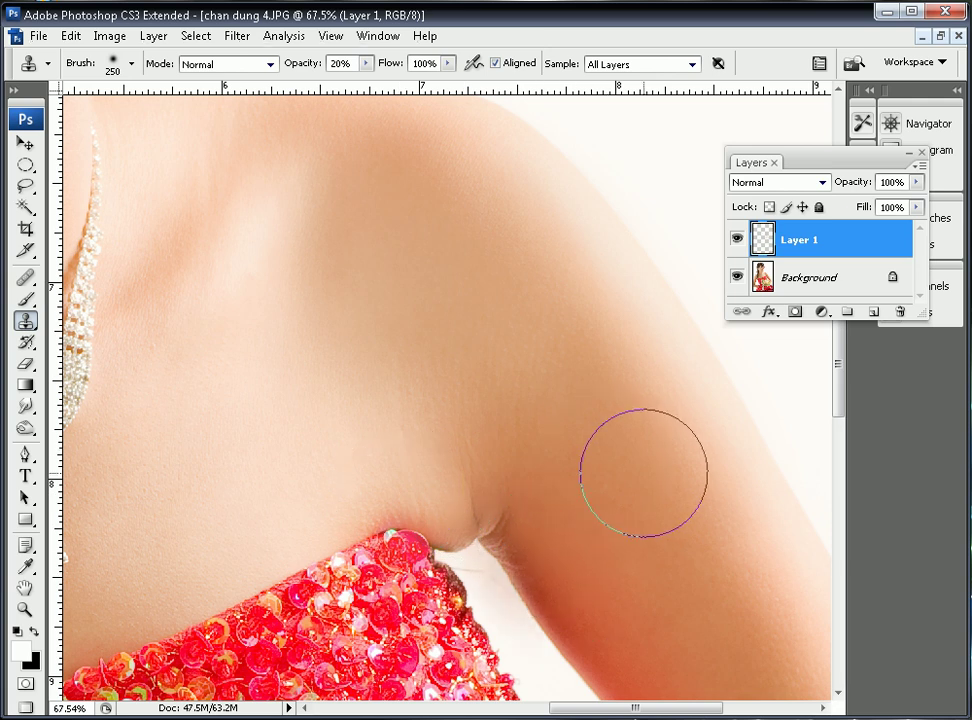
# - Soften the armpit creases with the Clone Stamp at brush size 175, using skin sampled from the upper arm
pyautogui.press('[')
pyautogui.press('[')
pyautogui.keyDown('alt'); pyautogui.click(582, 513); pyautogui.keyUp('alt')
pyautogui.moveTo(527, 542); pyautogui.dragTo(517, 548)
pyautogui.keyDown('alt'); pyautogui.click(560, 462); pyautogui.keyUp('alt')
pyautogui.moveTo(507, 486)
pyautogui.mouseDown()
pyautogui.moveTo(501, 495)
pyautogui.moveTo(473, 475)
pyautogui.mouseUp()
pyautogui.keyDown('alt'); pyautogui.click(458, 322); pyautogui.keyUp('alt')
pyautogui.press('space')
pyautogui.moveTo(382, 447)
pyautogui.mouseDown()
pyautogui.moveTo(516, 321)
pyautogui.moveTo(480, 358)
pyautogui.moveTo(435, 204)
pyautogui.mouseUp()
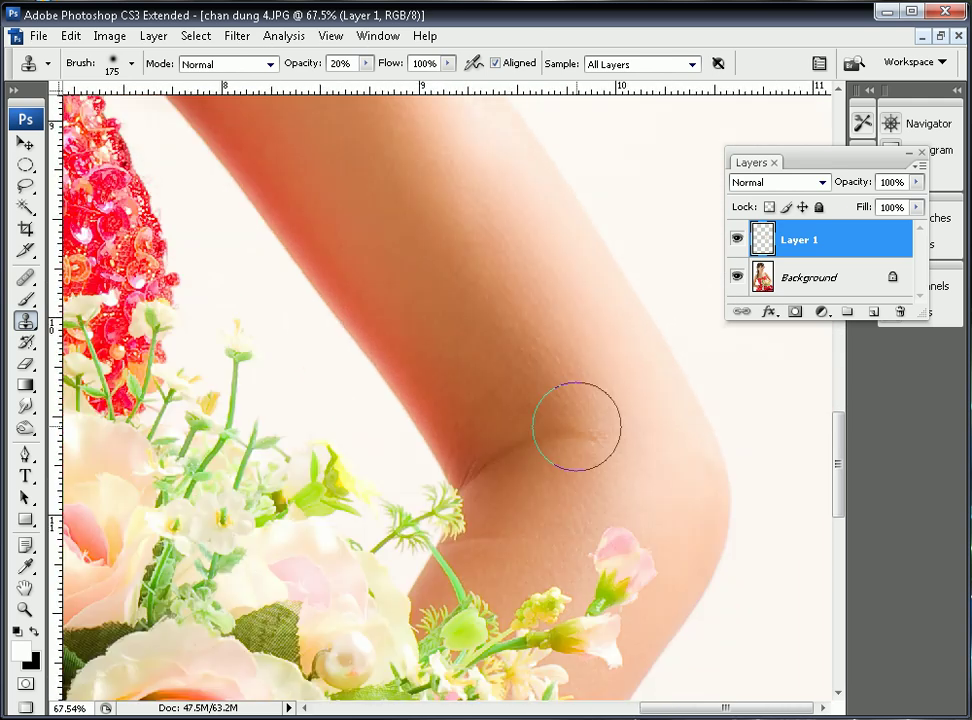
# - Soften the crease inside the elbow with the Clone Stamp at size 175 and 20% opacity, resampling nearby arm skin
pyautogui.keyDown('alt'); pyautogui.click(486, 372); pyautogui.keyUp('alt')
pyautogui.moveTo(561, 426); pyautogui.dragTo(501, 454)
pyautogui.keyDown('alt'); pyautogui.click(517, 413); pyautogui.keyUp('alt')
pyautogui.keyDown('alt'); pyautogui.click(523, 488); pyautogui.keyUp('alt')
pyautogui.moveTo(566, 445)
pyautogui.mouseDown()
pyautogui.moveTo(533, 466)
pyautogui.moveTo(487, 473)
pyautogui.mouseUp()
pyautogui.keyDown('alt'); pyautogui.click(541, 490); pyautogui.keyUp('alt')
pyautogui.keyDown('alt'); pyautogui.click(501, 367); pyautogui.keyUp('alt')
pyautogui.moveTo(568, 425); pyautogui.dragTo(568, 433)
# - Smooth the skin of the upper arm above the elbow with the size 175 Clone Stamp
pyautogui.scroll(3, 596, 364)
pyautogui.keyDown('alt'); pyautogui.click(564, 441); pyautogui.keyUp('alt')
pyautogui.moveTo(535, 396); pyautogui.dragTo(512, 376)
pyautogui.keyDown('alt'); pyautogui.click(417, 249); pyautogui.keyUp('alt')
pyautogui.moveTo(446, 179)
pyautogui.mouseDown()
pyautogui.moveTo(493, 319)
pyautogui.moveTo(557, 359)
pyautogui.mouseUp()
pyautogui.moveTo(574, 510); pyautogui.dragTo(507, 426)
pyautogui.keyDown('alt'); pyautogui.click(515, 521); pyautogui.keyUp('alt')
pyautogui.moveTo(510, 305); pyautogui.dragTo(400, 250)
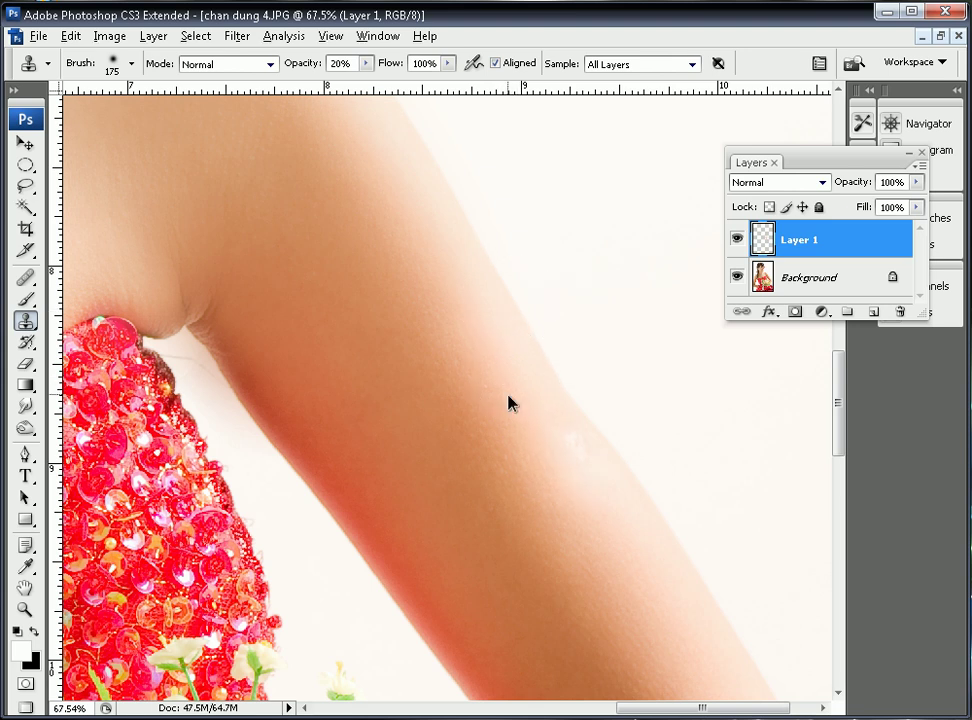
# - Even out the outer edge of the upper arm with the Clone Stamp, using skin sampled beside the edge
pyautogui.keyDown('alt'); pyautogui.click(511, 391); pyautogui.keyUp('alt')
pyautogui.click(551, 452)
pyautogui.moveTo(556, 460)
pyautogui.mouseDown()
pyautogui.moveTo(576, 486)
pyautogui.moveTo(545, 432)
pyautogui.moveTo(508, 397)
pyautogui.moveTo(545, 364)
pyautogui.moveTo(687, 404)
pyautogui.moveTo(610, 420)
pyautogui.mouseUp()
pyautogui.keyDown('alt'); pyautogui.click(612, 384); pyautogui.keyUp('alt')
pyautogui.moveTo(553, 308); pyautogui.dragTo(512, 352)
# - Smooth the upper chest between the armpit and the necklace with the Clone Stamp, resampling clean skin nearby
pyautogui.moveTo(335, 355); pyautogui.dragTo(484, 396)
pyautogui.keyDown('alt'); pyautogui.click(421, 425); pyautogui.keyUp('alt')
pyautogui.click(433, 474)
pyautogui.click(399, 460)
pyautogui.keyDown('alt'); pyautogui.click(400, 393); pyautogui.keyUp('alt')
pyautogui.click(409, 440)
pyautogui.keyDown('alt'); pyautogui.click(440, 365); pyautogui.keyUp('alt')
pyautogui.moveTo(481, 356); pyautogui.dragTo(522, 229)
pyautogui.keyDown('alt'); pyautogui.click(470, 243); pyautogui.keyUp('alt')
pyautogui.moveTo(357, 260)
pyautogui.mouseDown()
pyautogui.moveTo(356, 274)
pyautogui.moveTo(423, 288)
pyautogui.mouseUp()
pyautogui.keyDown('alt'); pyautogui.click(423, 226); pyautogui.keyUp('alt')
pyautogui.moveTo(346, 228); pyautogui.dragTo(358, 271)
# - Smooth the chest skin below the necklace, between the hair and the dress neckline, with the Clone Stamp
pyautogui.keyDown('alt'); pyautogui.click(286, 551); pyautogui.keyUp('alt')
pyautogui.click(258, 518)
pyautogui.moveTo(339, 589); pyautogui.dragTo(291, 441)
pyautogui.keyDown('alt'); pyautogui.click(249, 454); pyautogui.keyUp('alt')
pyautogui.click(274, 498)
pyautogui.keyDown('alt'); pyautogui.click(318, 543); pyautogui.keyUp('alt')
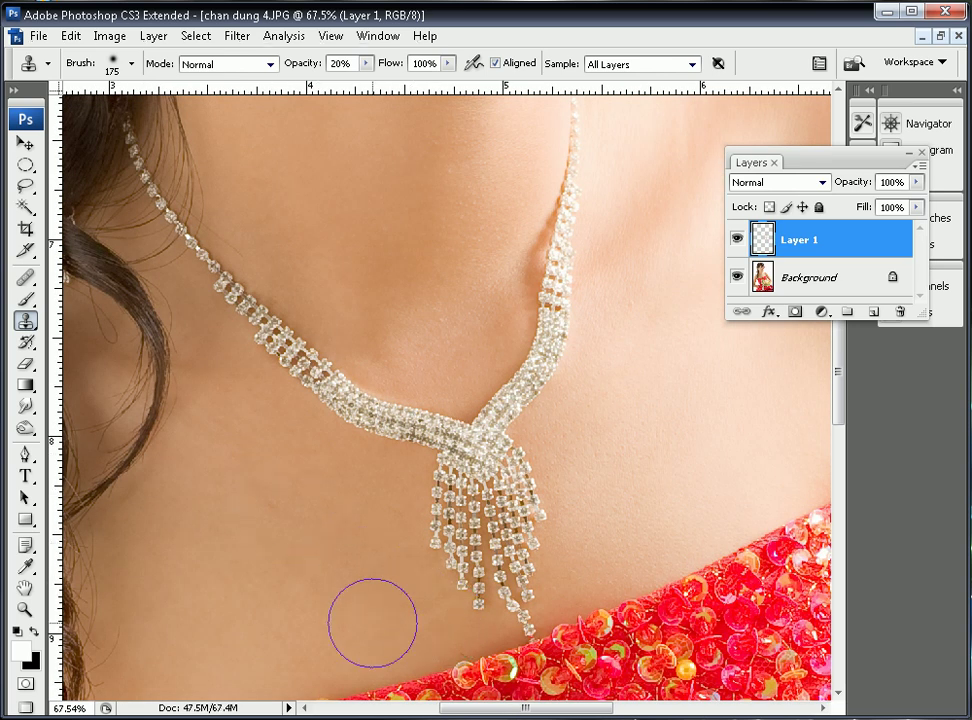
pyautogui.moveTo(312, 610); pyautogui.dragTo(321, 589)
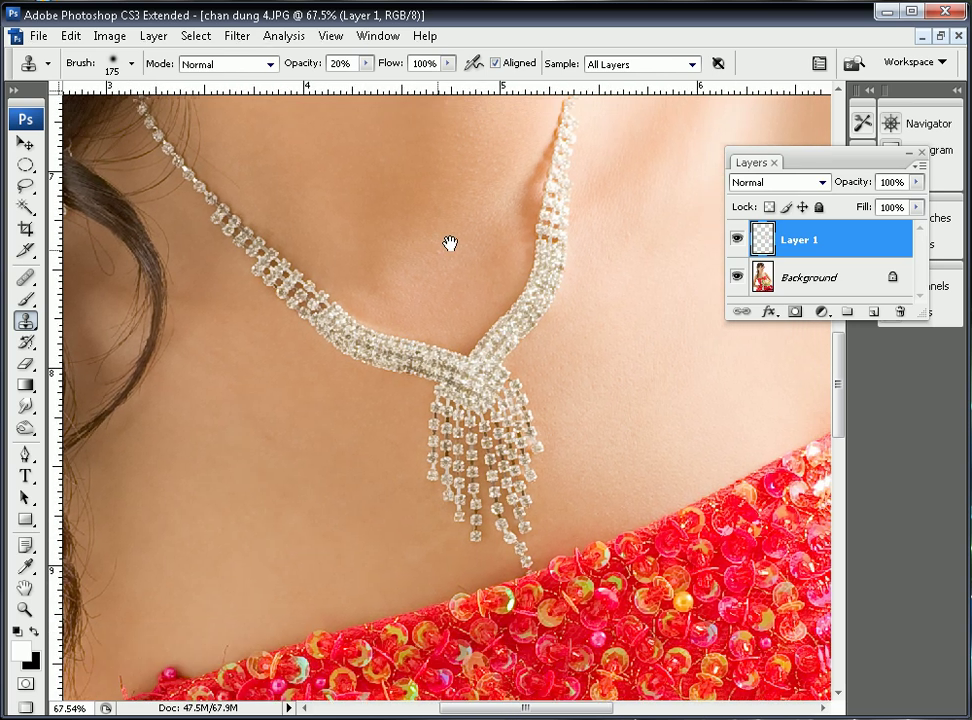
# - Smooth the hollow at the base of the neck above the necklace with the 20% Clone Stamp
pyautogui.moveTo(449, 243); pyautogui.dragTo(313, 404)
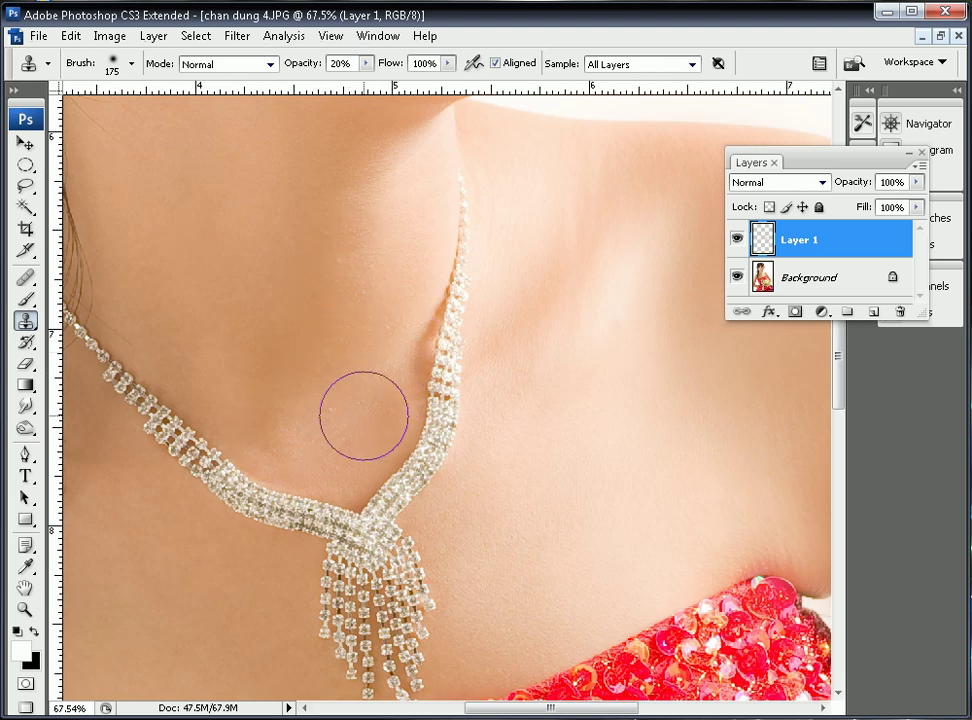
pyautogui.moveTo(565, 357); pyautogui.dragTo(449, 408)
pyautogui.moveTo(386, 406); pyautogui.dragTo(415, 437)
pyautogui.keyDown('alt'); pyautogui.click(482, 462); pyautogui.keyUp('alt')
# - Soften the inner elbow crease of the other arm with the Clone Stamp, using skin sampled around the elbow
pyautogui.moveTo(425, 510); pyautogui.dragTo(663, 124)
pyautogui.moveTo(397, 349); pyautogui.dragTo(707, 295)
pyautogui.moveTo(286, 440); pyautogui.dragTo(466, 292)
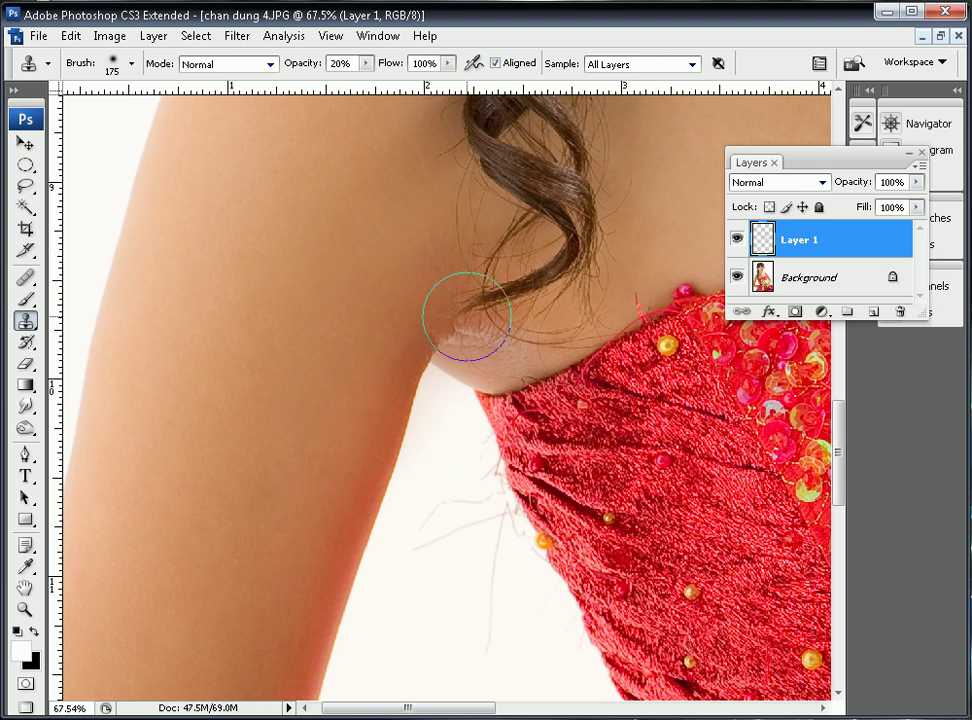
pyautogui.moveTo(385, 158); pyautogui.dragTo(357, 283)
pyautogui.moveTo(278, 492); pyautogui.dragTo(327, 228)
pyautogui.keyDown('alt'); pyautogui.click(206, 380); pyautogui.keyUp('alt')
pyautogui.moveTo(238, 427); pyautogui.dragTo(238, 438)
pyautogui.keyDown('alt'); pyautogui.click(224, 510); pyautogui.keyUp('alt')
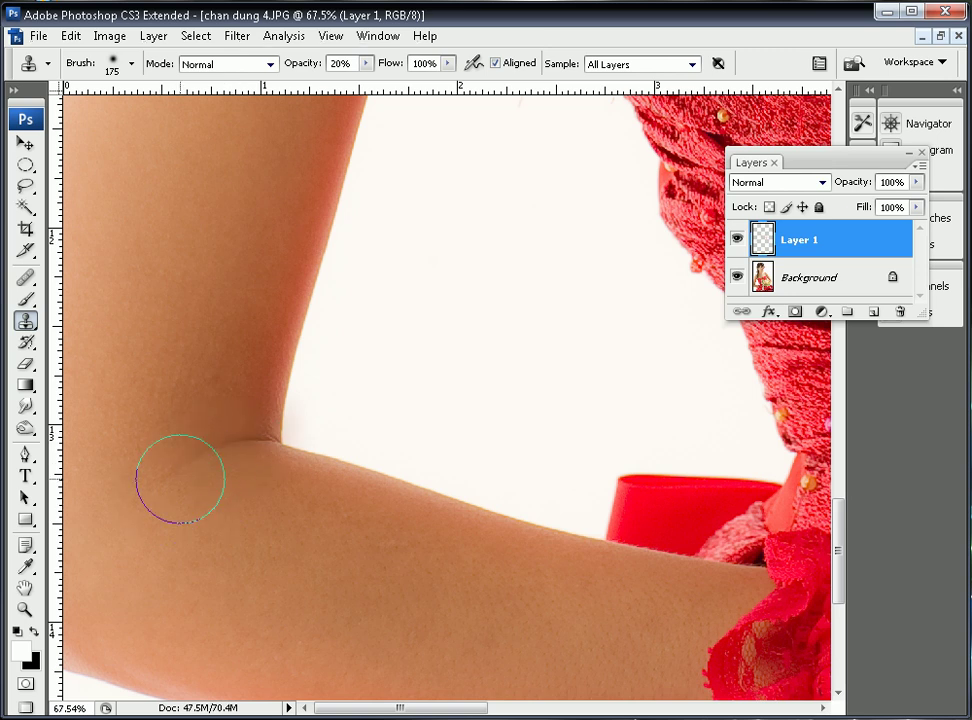
pyautogui.moveTo(184, 606); pyautogui.dragTo(184, 471)
# - Smooth the middle and lower side of the forearm with the size 175 Clone Stamp
pyautogui.keyDown('alt'); pyautogui.click(428, 453); pyautogui.keyUp('alt')
pyautogui.moveTo(413, 420); pyautogui.dragTo(395, 418)
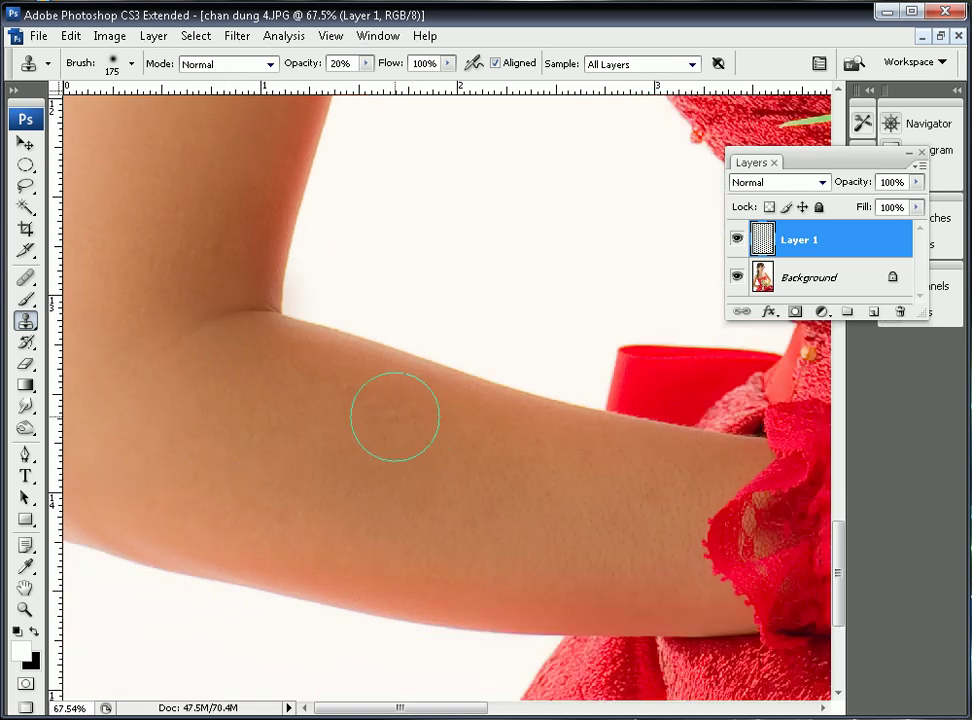
pyautogui.keyDown('alt'); pyautogui.click(460, 456); pyautogui.keyUp('alt')
pyautogui.moveTo(584, 455); pyautogui.dragTo(430, 424)
pyautogui.keyDown('alt'); pyautogui.click(551, 558); pyautogui.keyUp('alt')
pyautogui.moveTo(587, 574)
pyautogui.mouseDown()
pyautogui.moveTo(498, 556)
pyautogui.moveTo(298, 482)
pyautogui.mouseUp()
# - Smooth the forearm skin beside the red lace cuff with the Clone Stamp, sampling from the cleaned forearm
pyautogui.keyDown('alt'); pyautogui.click(430, 418); pyautogui.keyUp('alt')
pyautogui.moveTo(645, 491); pyautogui.dragTo(657, 503)
pyautogui.keyDown('alt'); pyautogui.click(615, 501); pyautogui.keyUp('alt')
pyautogui.moveTo(697, 471)
pyautogui.mouseDown()
pyautogui.moveTo(637, 478)
pyautogui.moveTo(599, 457)
pyautogui.mouseUp()
pyautogui.keyDown('alt'); pyautogui.click(612, 476); pyautogui.keyUp('alt')
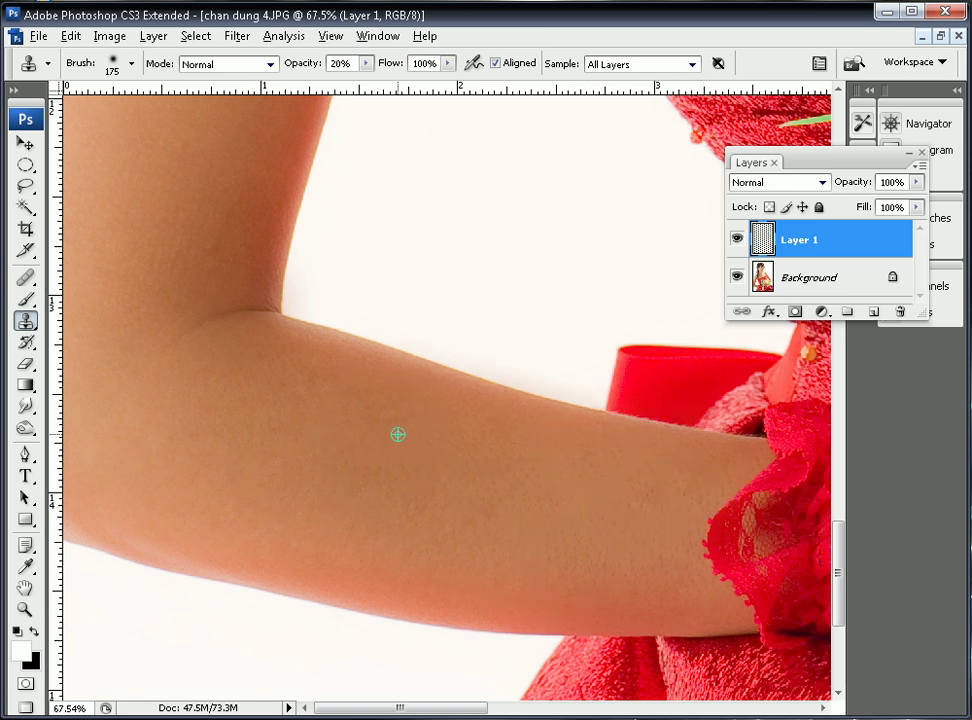
# - Blend the skin just below the elbow crease into the forearm with the Clone Stamp
pyautogui.moveTo(234, 459)
pyautogui.mouseDown()
pyautogui.moveTo(234, 486)
pyautogui.moveTo(296, 562)
pyautogui.mouseUp()
pyautogui.keyDown('alt'); pyautogui.click(243, 438); pyautogui.keyUp('alt')
pyautogui.moveTo(254, 406); pyautogui.dragTo(248, 440)
# - Compare the upper arm with and without the retouching on Layer 1
pyautogui.moveTo(263, 204); pyautogui.dragTo(230, 406)
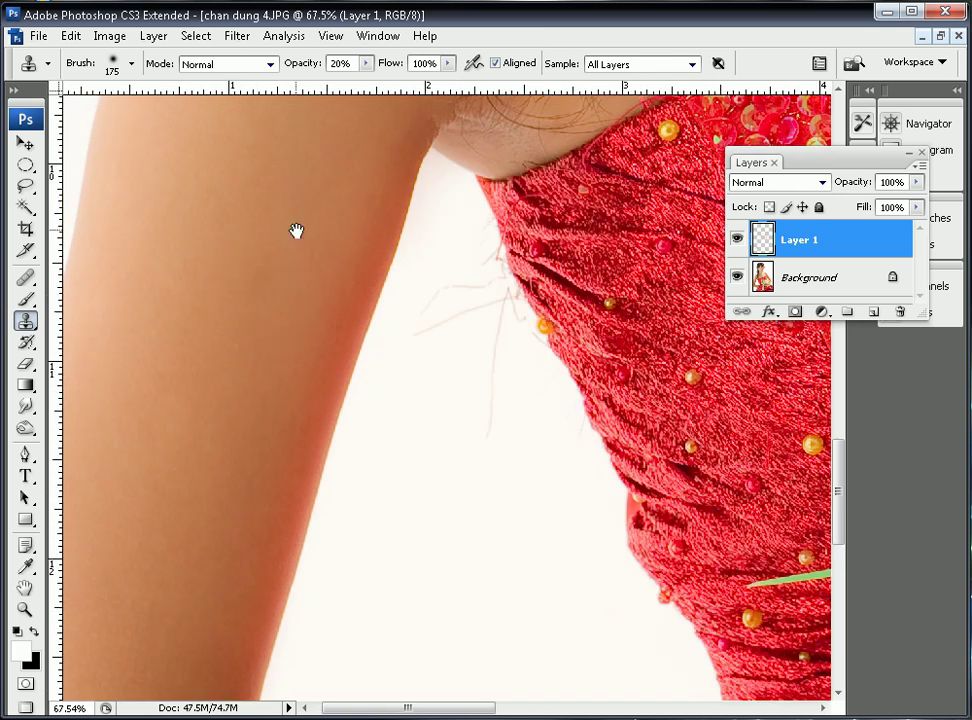
pyautogui.moveTo(297, 232); pyautogui.dragTo(250, 408)
pyautogui.moveTo(206, 293)
pyautogui.mouseDown()
pyautogui.moveTo(226, 301)
pyautogui.moveTo(217, 445)
pyautogui.moveTo(317, 386)
pyautogui.mouseUp()
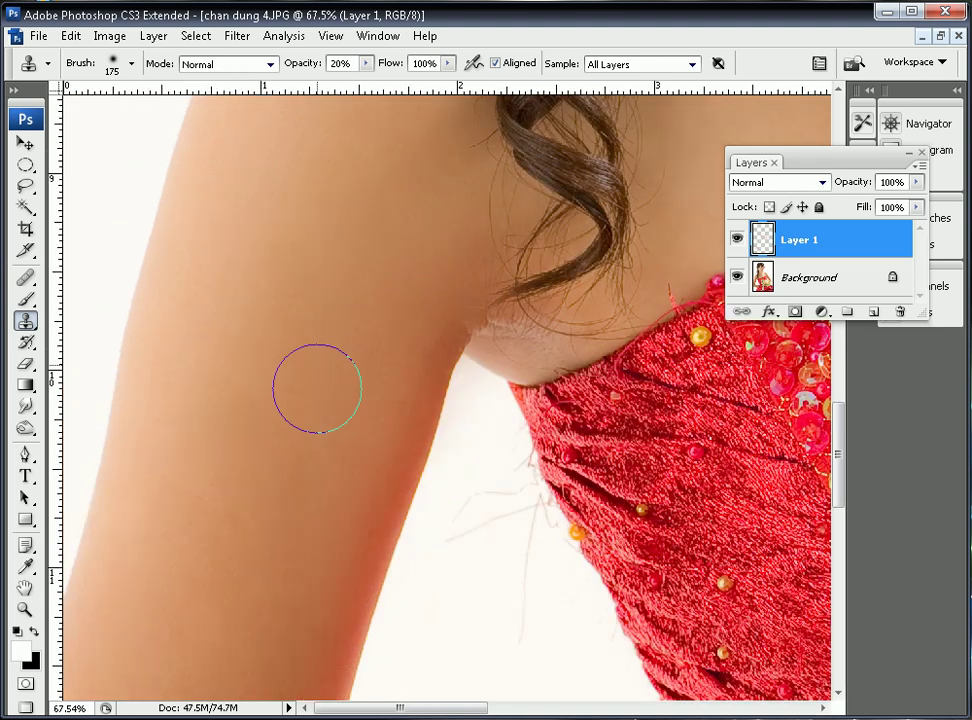
pyautogui.click(737, 238)
pyautogui.click(737, 238)
# - Set the Eraser's brush size to 131, and return to the Clone Stamp at 20% opacity
pyautogui.click(25, 364)
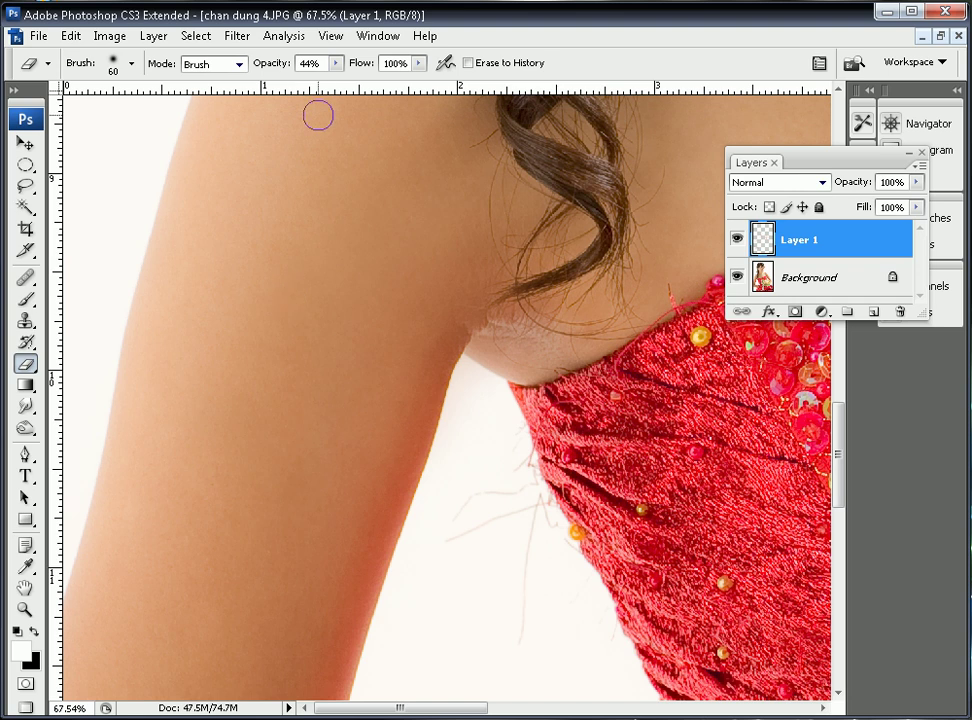
pyautogui.click(335, 63)
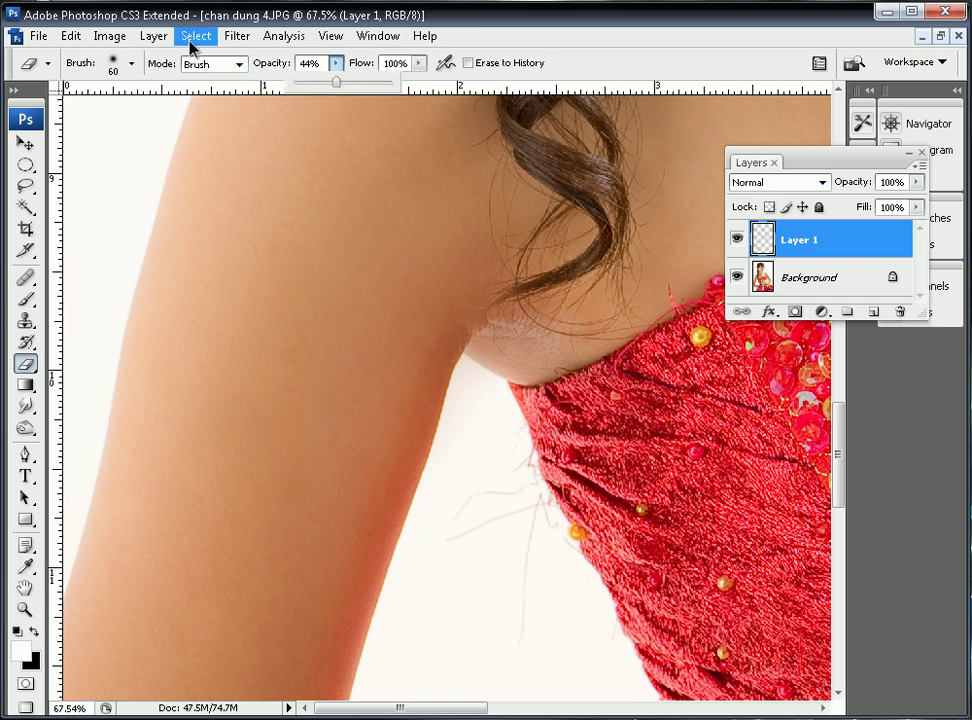
pyautogui.click(130, 65)
pyautogui.click(335, 436)
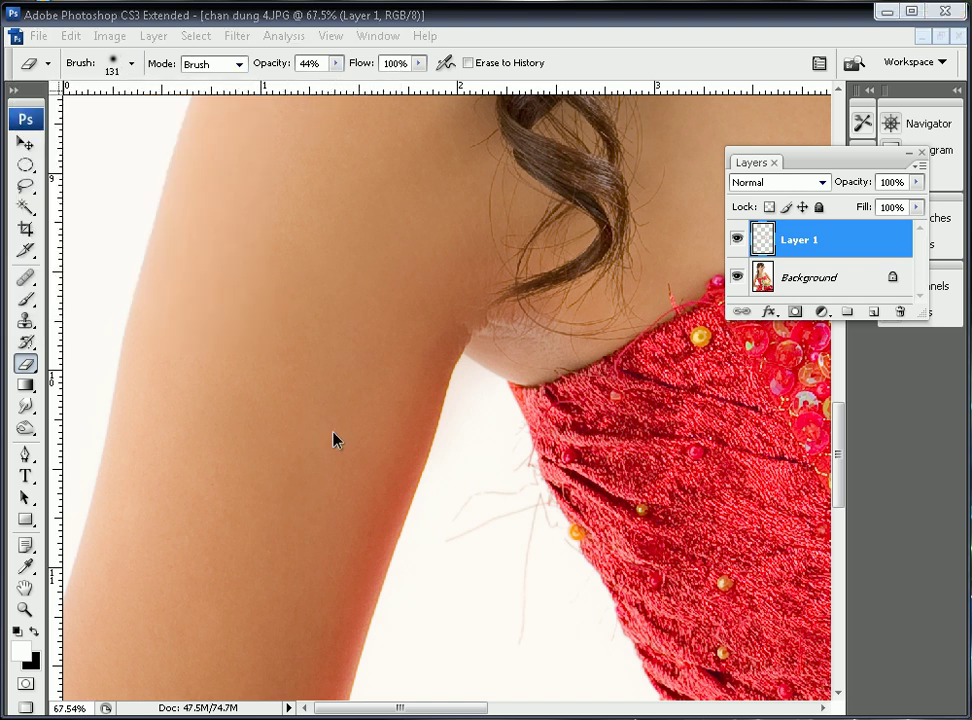
pyautogui.click(314, 419)
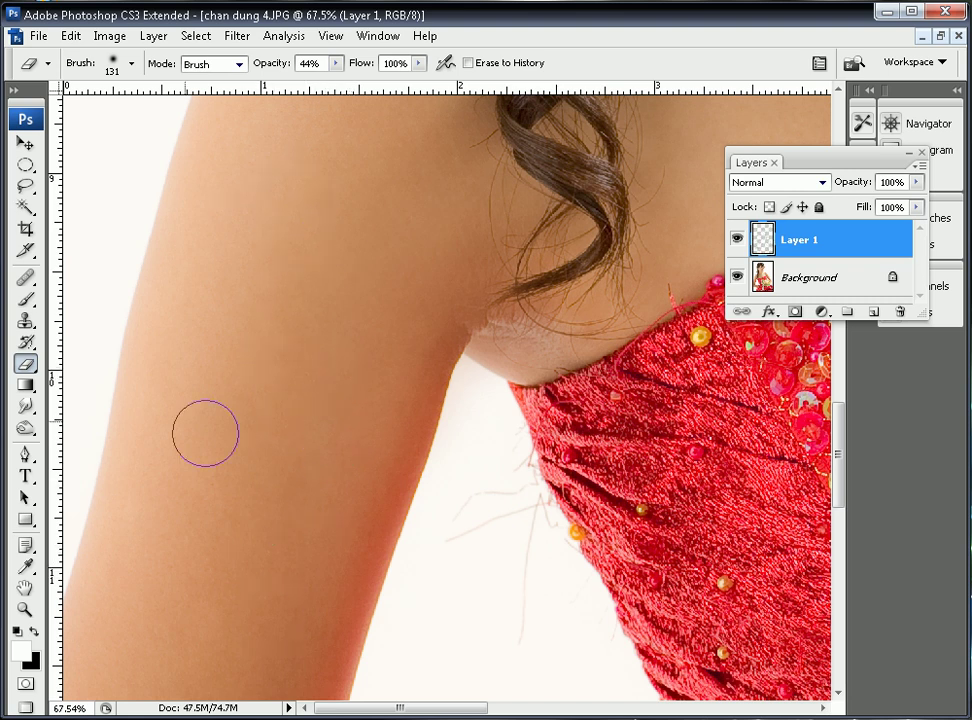
pyautogui.click(34, 322)
pyautogui.keyDown('alt'); pyautogui.click(356, 267); pyautogui.keyUp('alt')
pyautogui.press('2')
pyautogui.press('space')
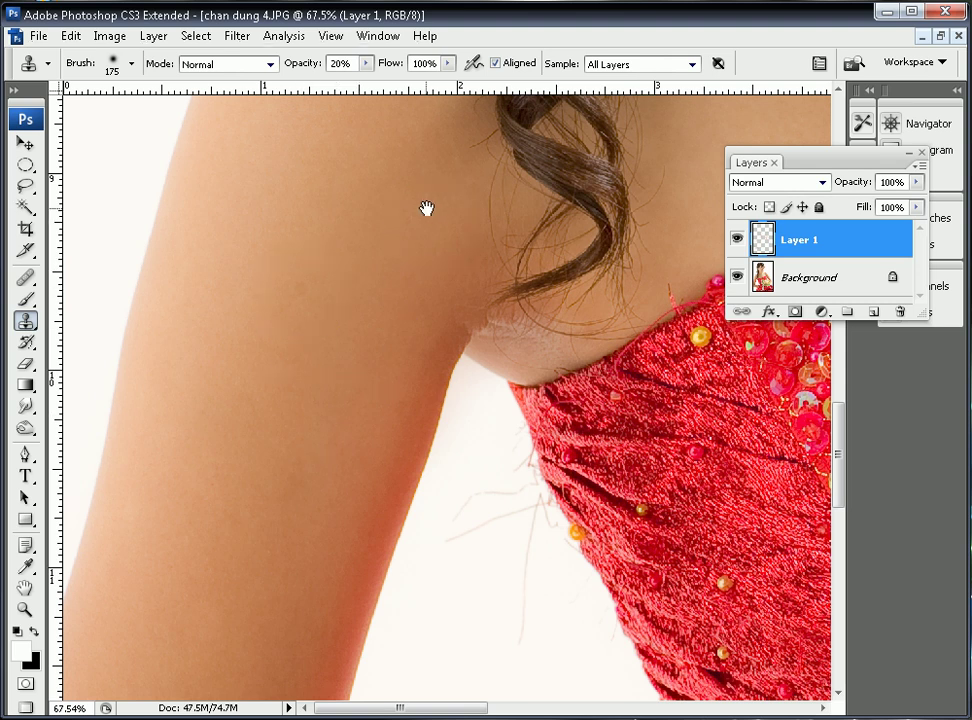
# - Merge Layer 1 into the Background, and undo the merge to restore the separate layer
pyautogui.moveTo(425, 208); pyautogui.dragTo(364, 540)
pyautogui.moveTo(364, 256); pyautogui.dragTo(250, 510)
pyautogui.moveTo(399, 233); pyautogui.dragTo(150, 620)
pyautogui.moveTo(285, 369)
pyautogui.mouseDown()
pyautogui.moveTo(267, 436)
pyautogui.moveTo(273, 403)
pyautogui.mouseUp()
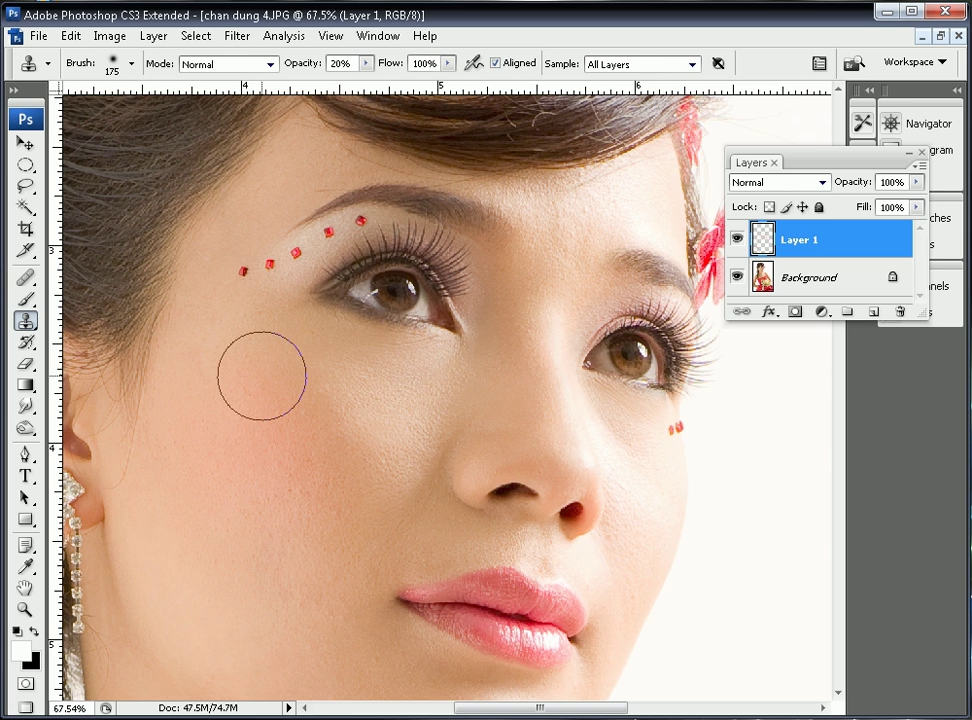
pyautogui.hotkey('ctrl', 'e')
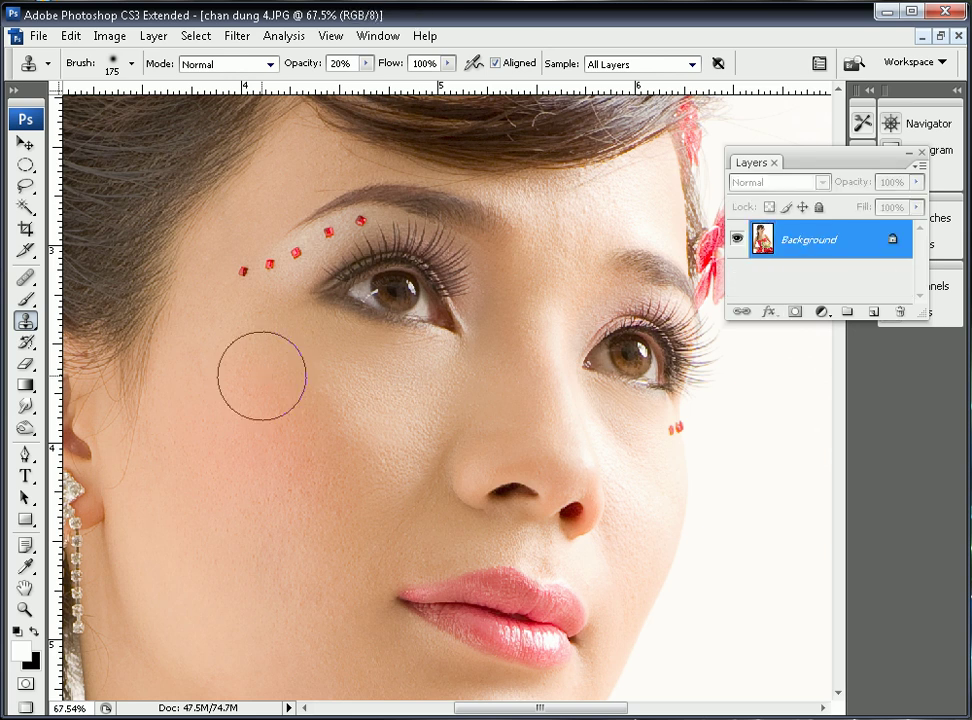
pyautogui.doubleClick(26, 588)
pyautogui.moveTo(377, 167); pyautogui.dragTo(506, 318)
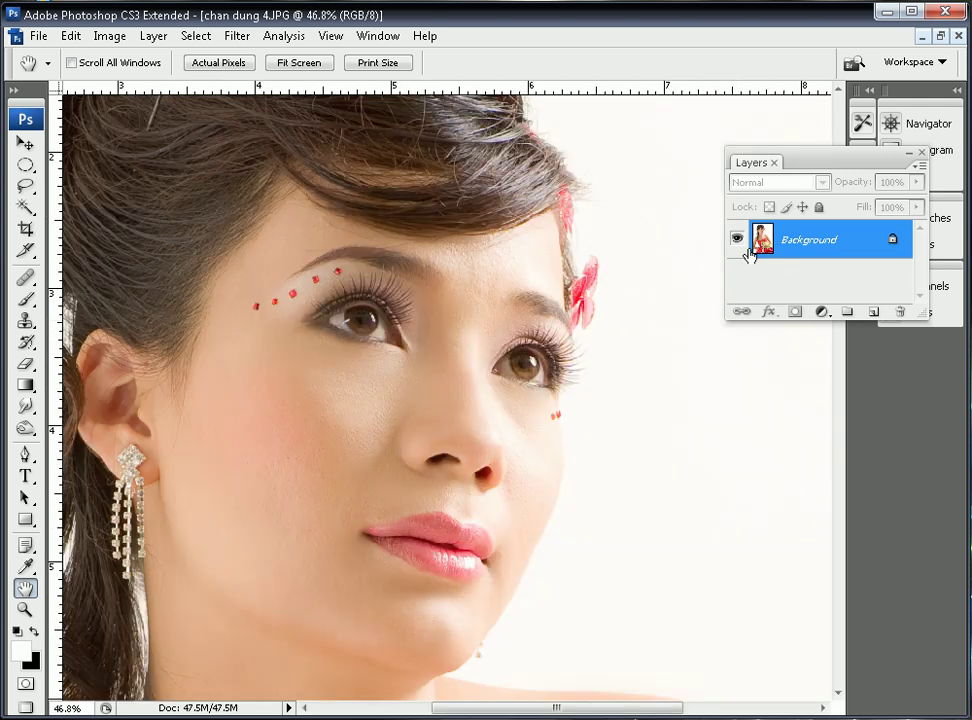
pyautogui.hotkey('ctrl', 'shift', 'alt', 'n')
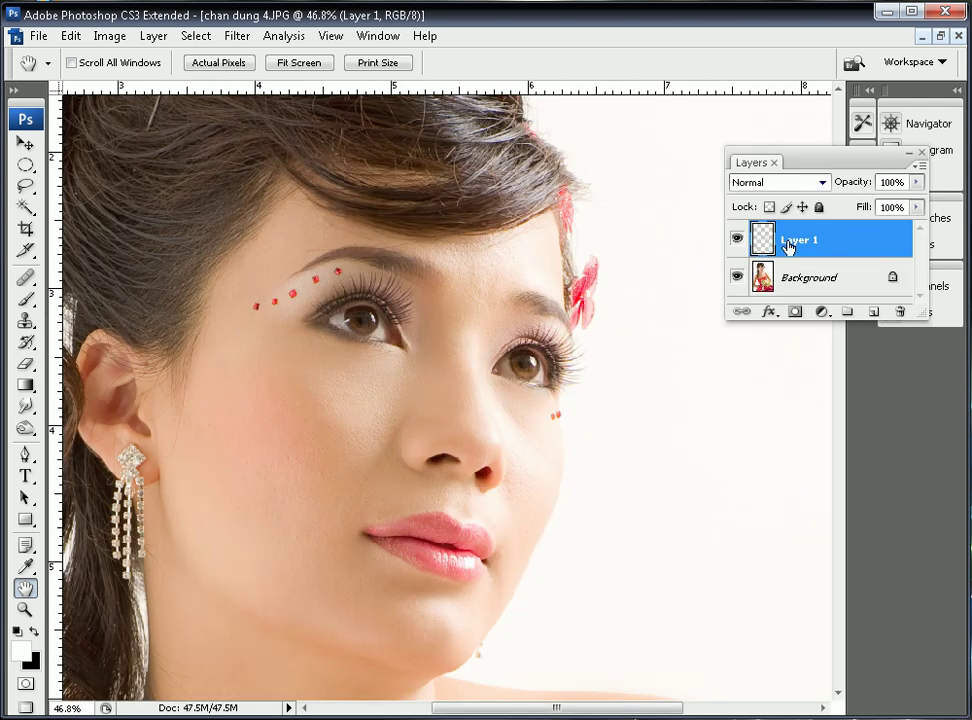
# - Compare the face before and after retouching by hiding and showing Layer 1 several times
pyautogui.click(738, 240)
pyautogui.click(738, 240)
pyautogui.click(738, 240)
pyautogui.click(738, 240)
pyautogui.click(738, 240)
pyautogui.click(738, 240)
pyautogui.moveTo(255, 272); pyautogui.dragTo(630, 588)
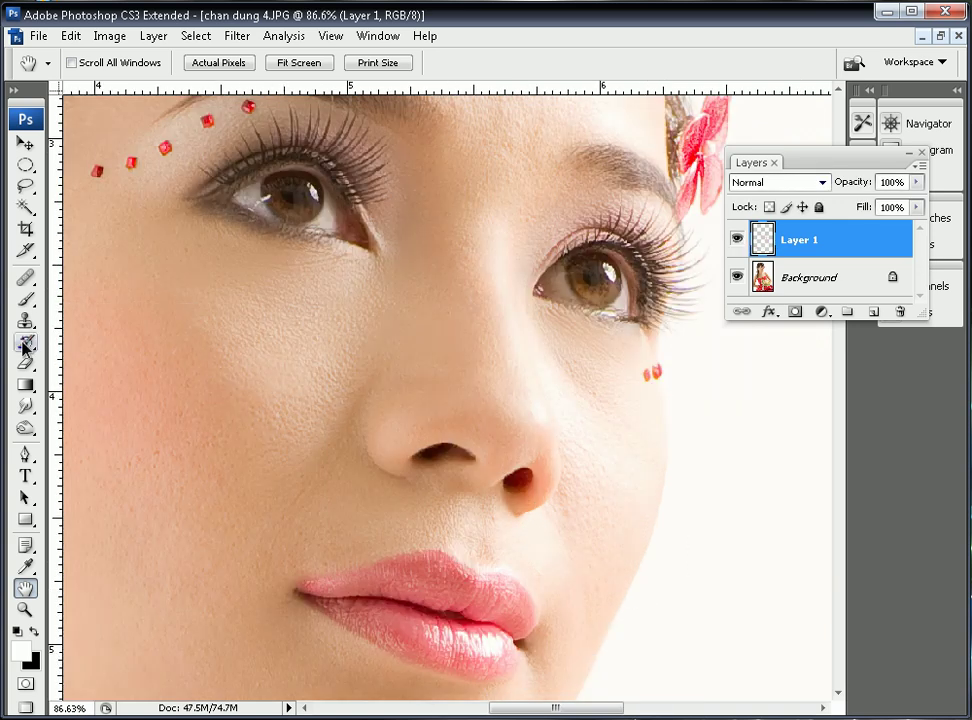
# - Merge the retouching on Layer 1 into the Background
pyautogui.press('e')
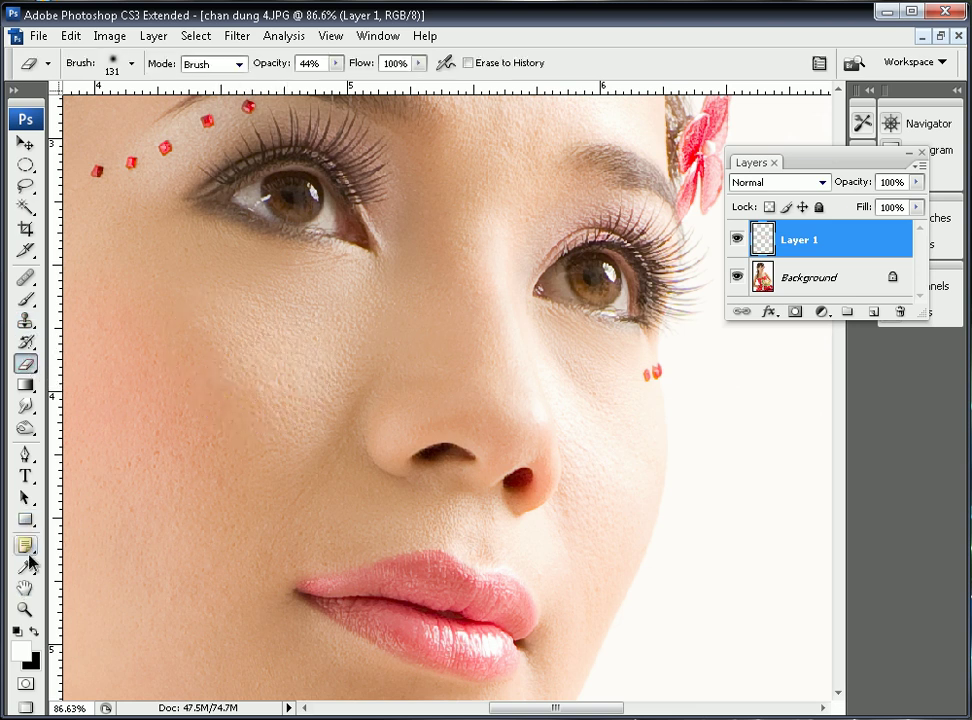
pyautogui.click(26, 590)
pyautogui.doubleClick(26, 590)
pyautogui.moveTo(379, 164); pyautogui.dragTo(530, 315)
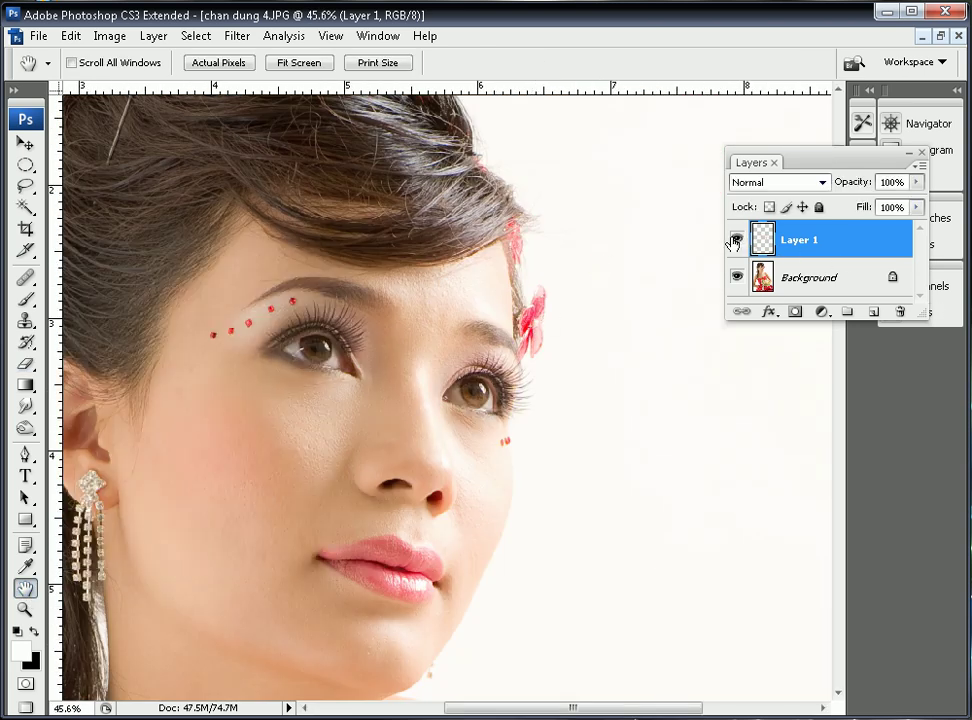
pyautogui.moveTo(497, 526); pyautogui.dragTo(523, 358)
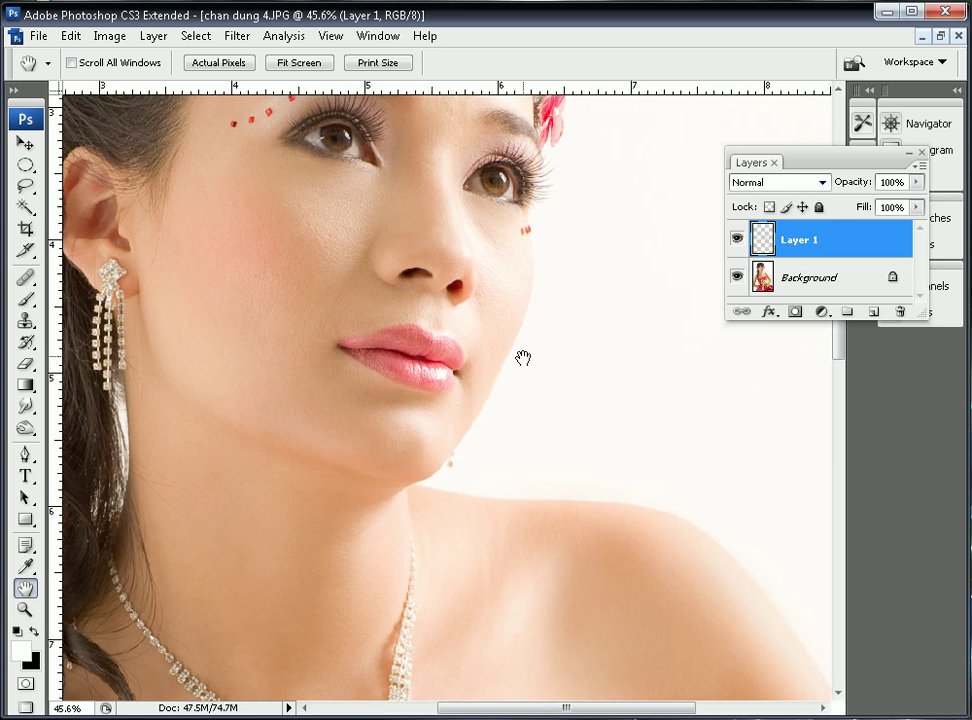
pyautogui.hotkey('ctrl', 'e')
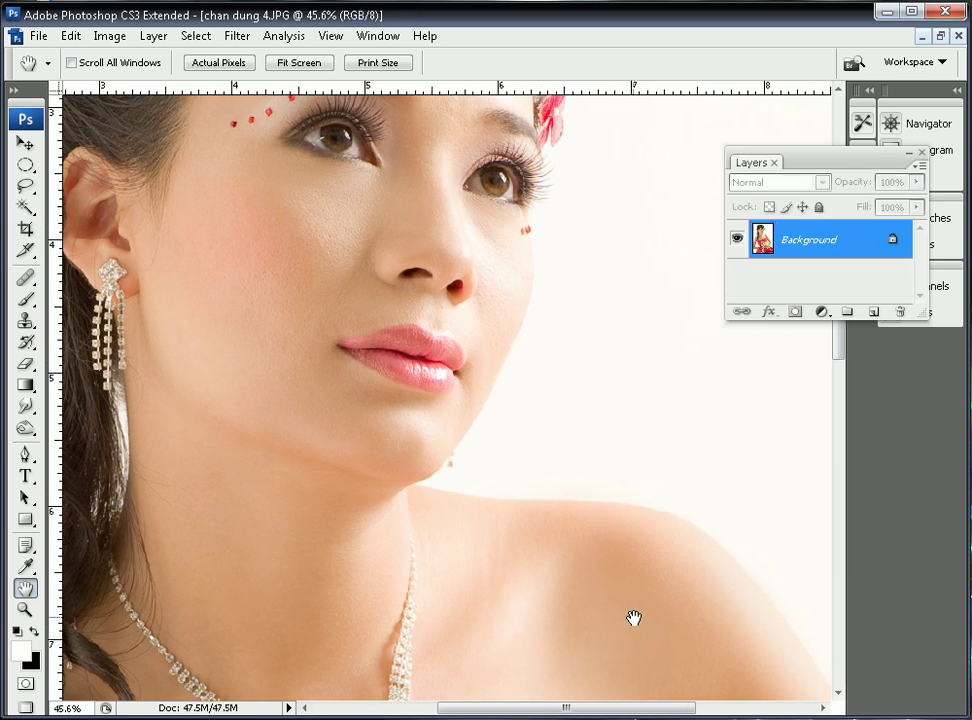
# - Convert the Background to Layer 0 and add a new empty layer beneath it
pyautogui.moveTo(591, 442); pyautogui.dragTo(591, 442)
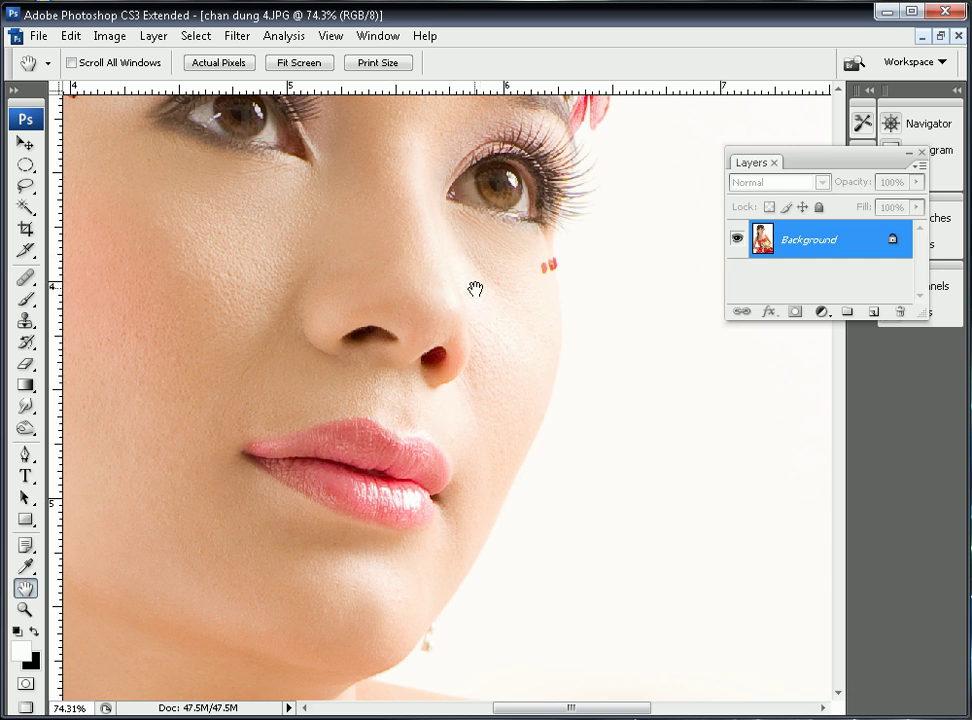
pyautogui.doubleClick(812, 249)
pyautogui.click(658, 228)
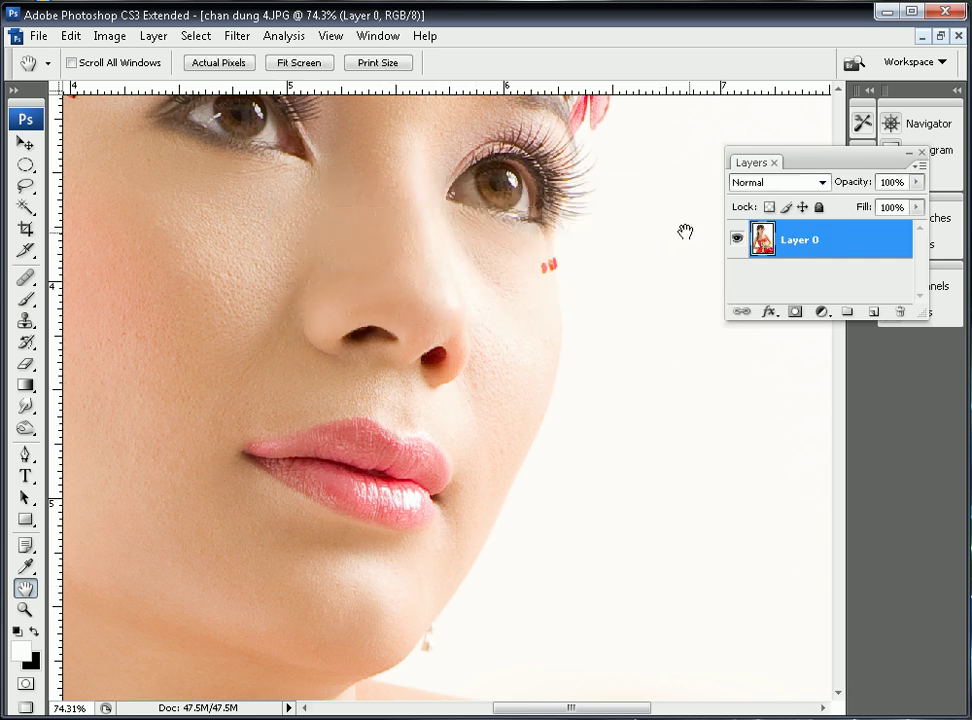
pyautogui.click(874, 312)
pyautogui.moveTo(805, 232); pyautogui.dragTo(810, 300)
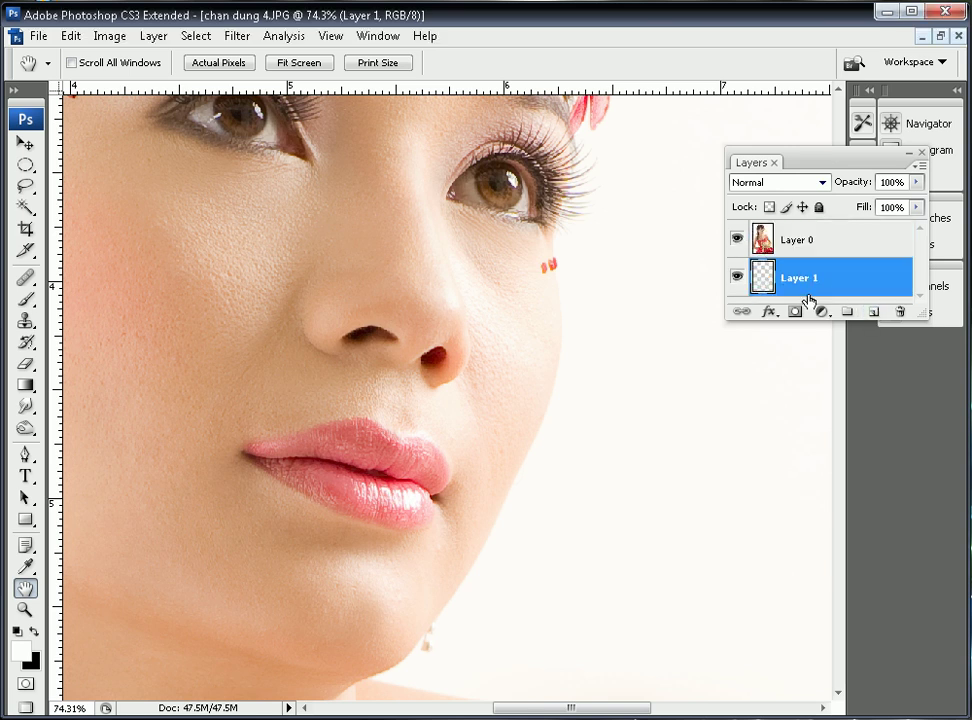
# - Set Layer 0's blending mode to Multiply and make the empty Layer 1 beneath it active
pyautogui.click(788, 241)
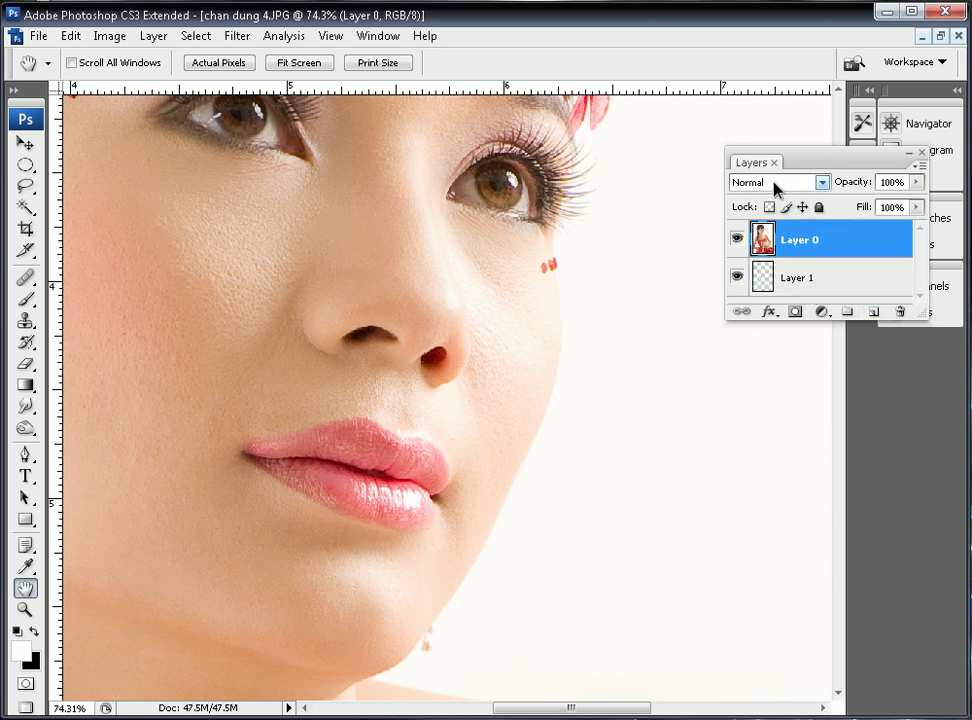
pyautogui.click(775, 182)
pyautogui.click(772, 267)
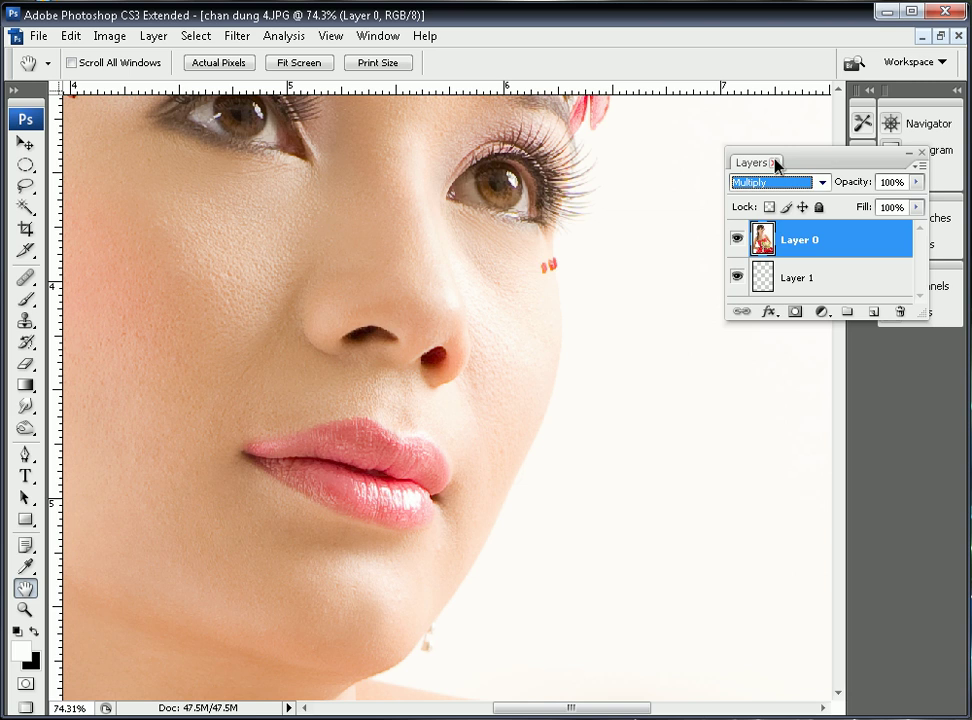
pyautogui.click(790, 287)
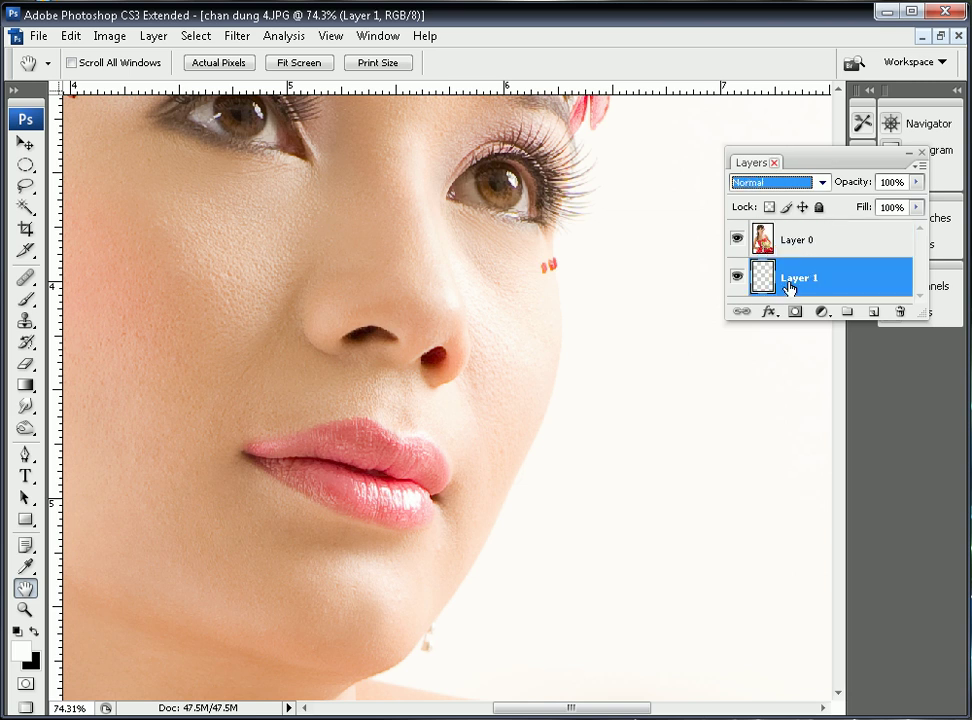
pyautogui.click(808, 241)
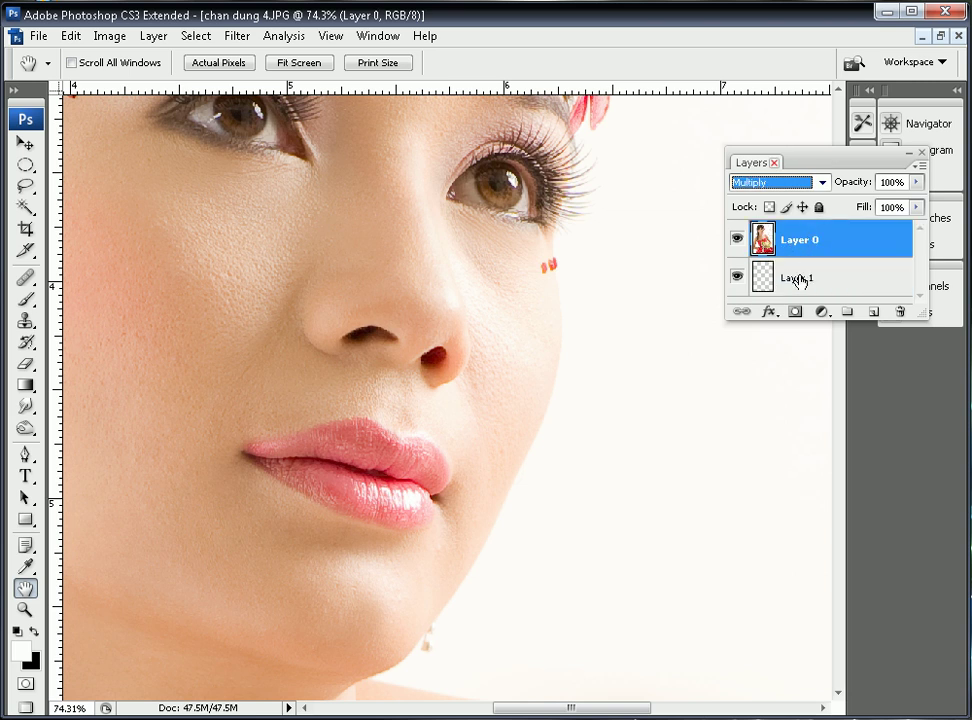
pyautogui.click(798, 281)
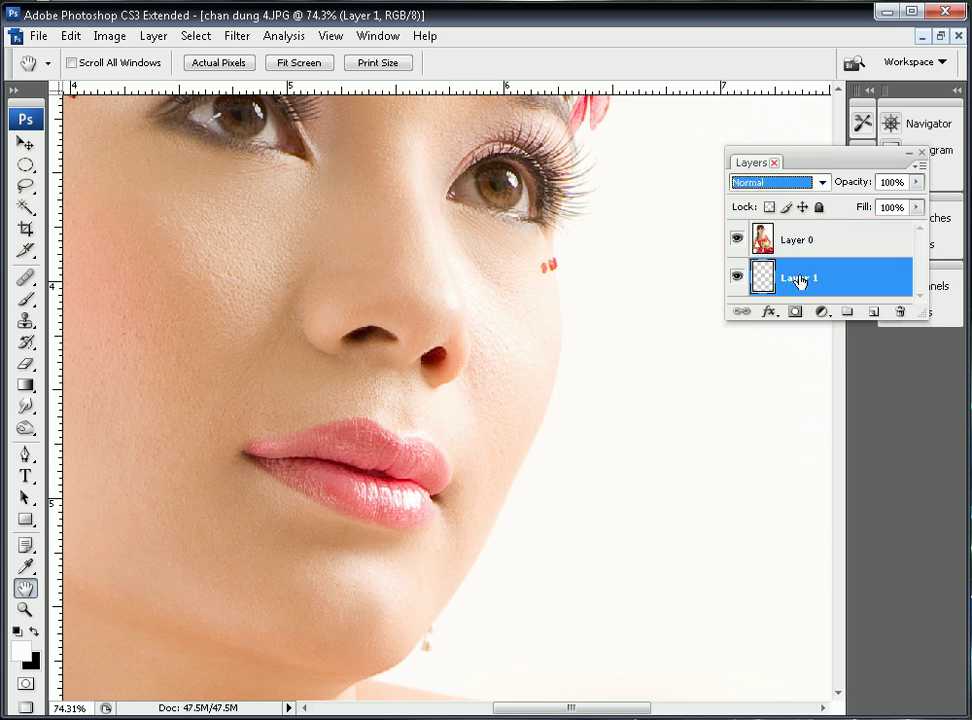
# - Sample a light skin tone from the face with the Eyedropper as the foreground colour
pyautogui.click(25, 566)
pyautogui.moveTo(371, 133); pyautogui.dragTo(549, 315)
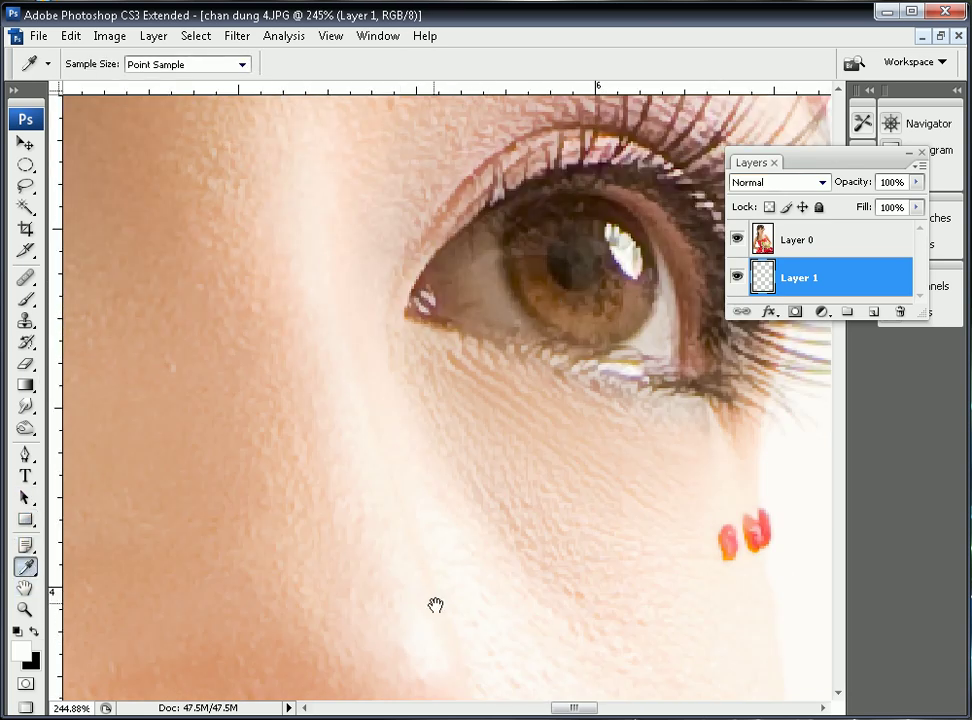
pyautogui.moveTo(435, 605); pyautogui.dragTo(332, 285)
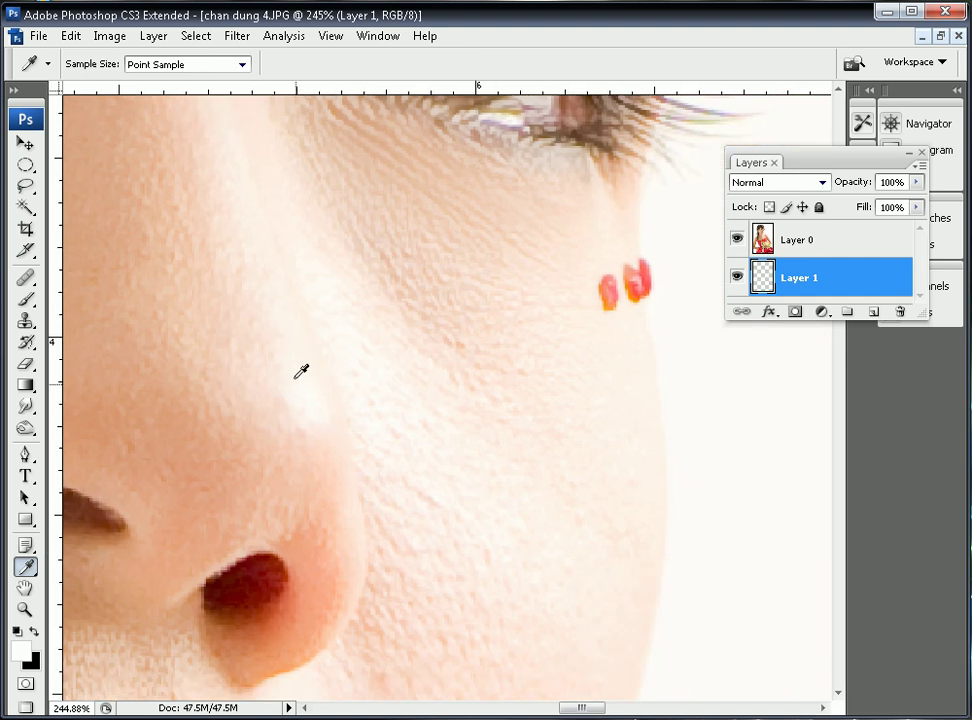
pyautogui.moveTo(288, 276); pyautogui.dragTo(332, 376)
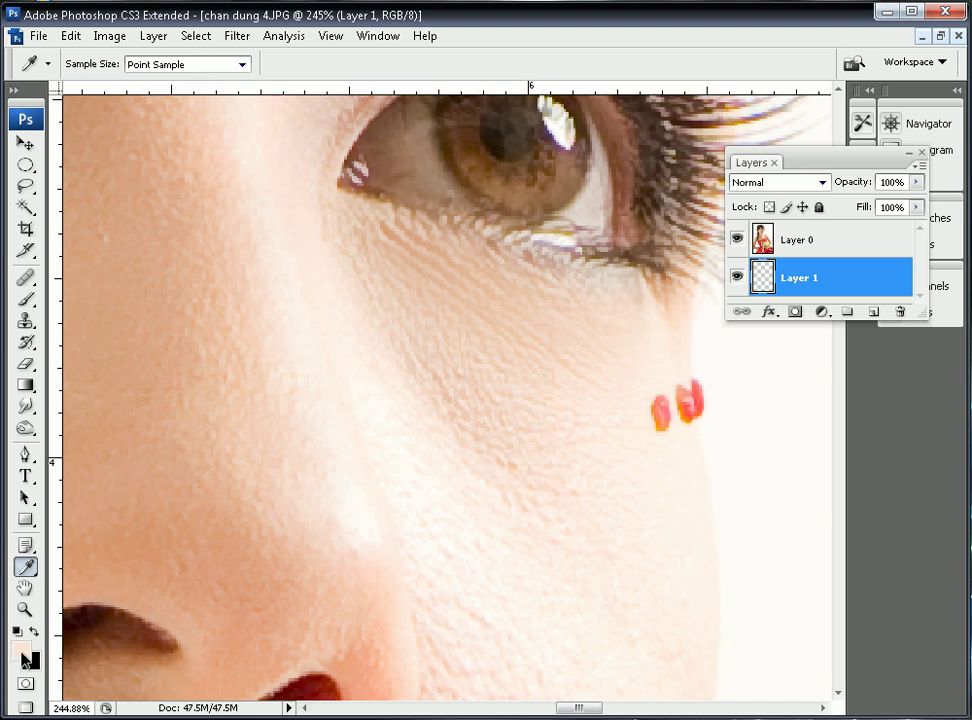
# - Set up the Brush tool with a soft 73-pixel tip at 5% opacity for painting on Layer 1
pyautogui.click(25, 302)
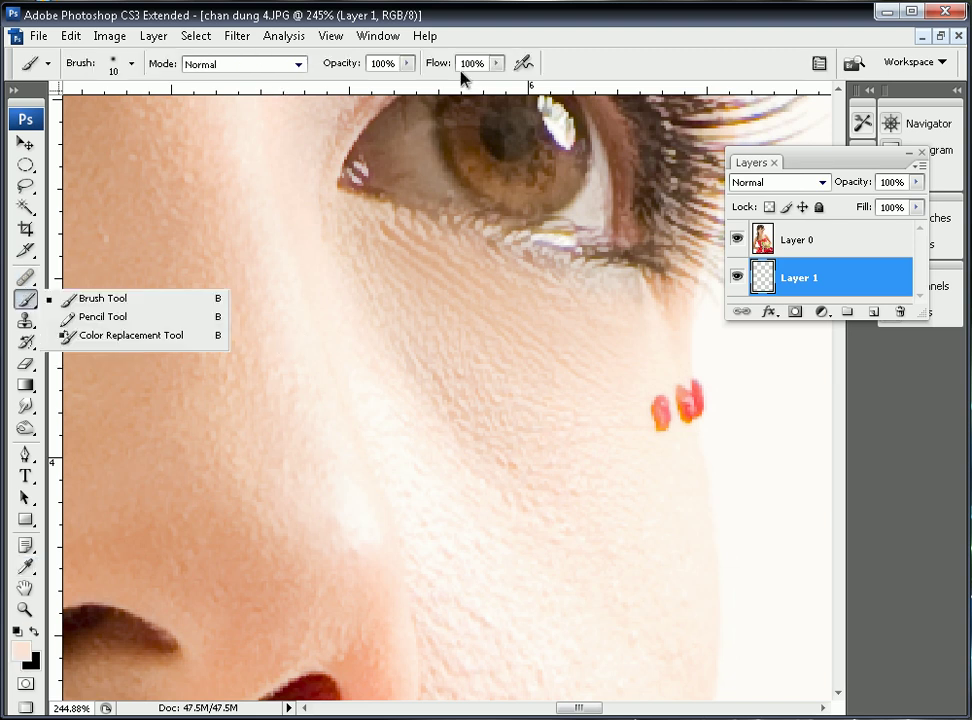
pyautogui.click(408, 64)
pyautogui.moveTo(327, 86); pyautogui.dragTo(315, 86)
pyautogui.moveTo(294, 148); pyautogui.dragTo(290, 266)
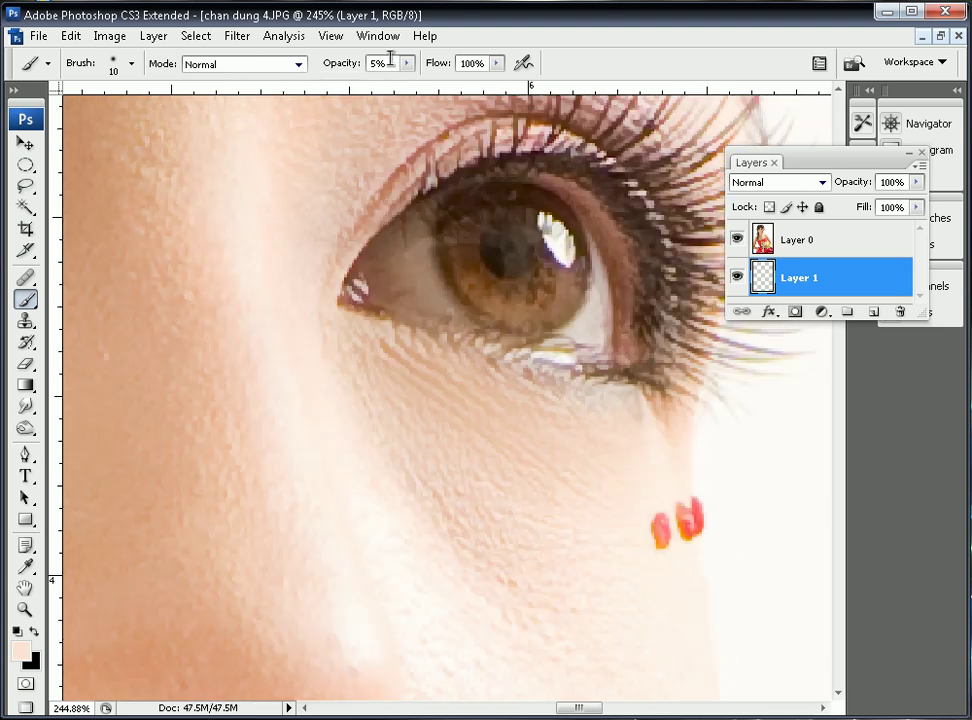
pyautogui.click(132, 64)
pyautogui.click(163, 28)
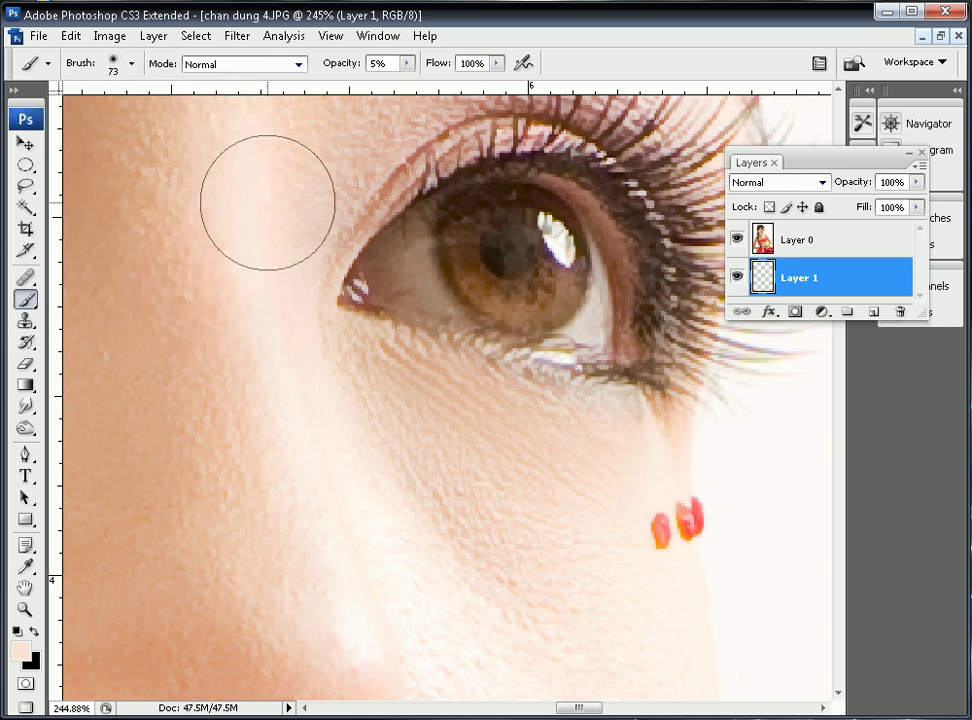
# - Brush the sampled skin tone on Layer 1 over the highlights along the nose bridge, beneath the eye and on the cheek
pyautogui.moveTo(257, 199)
pyautogui.mouseDown()
pyautogui.moveTo(261, 253)
pyautogui.moveTo(280, 294)
pyautogui.mouseUp()
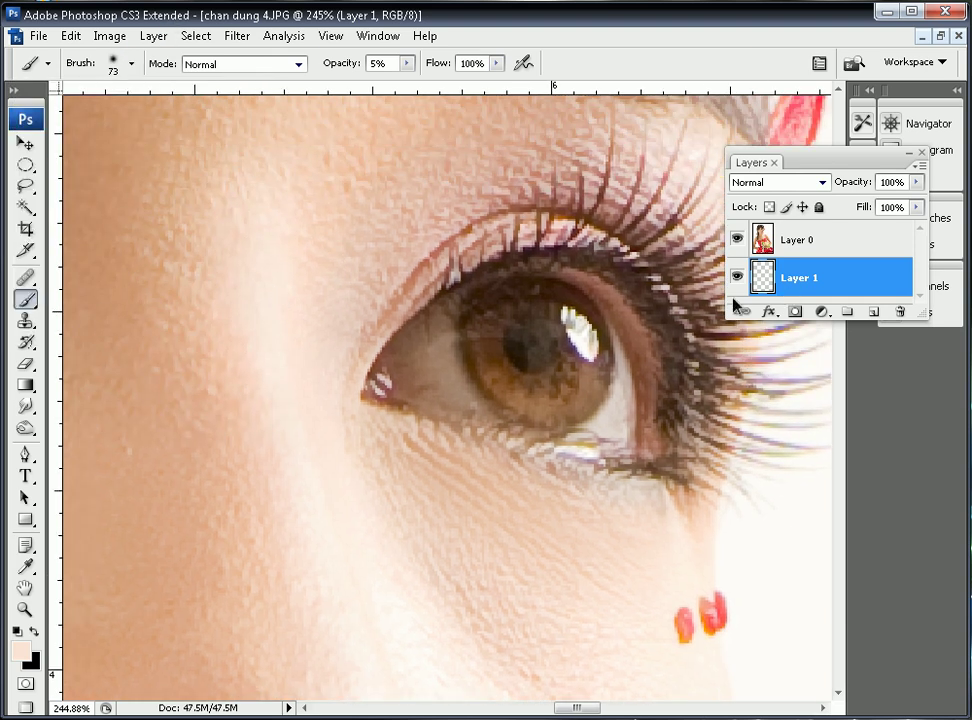
pyautogui.moveTo(267, 246); pyautogui.dragTo(291, 406)
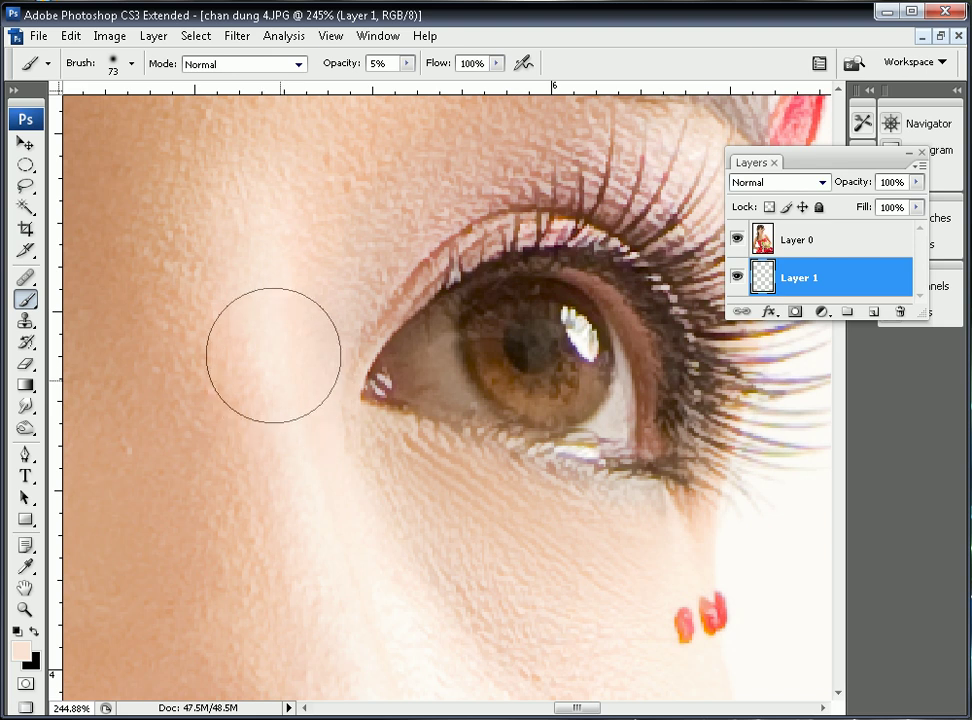
pyautogui.moveTo(304, 530); pyautogui.dragTo(274, 330)
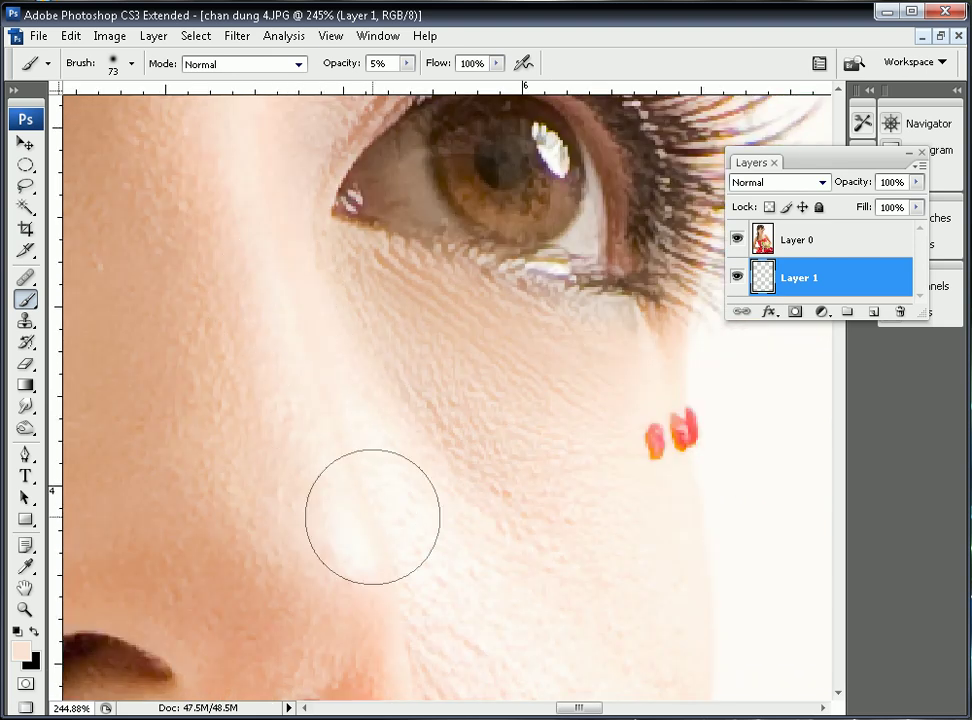
pyautogui.moveTo(362, 477); pyautogui.dragTo(318, 202)
pyautogui.moveTo(405, 299)
pyautogui.mouseDown()
pyautogui.moveTo(508, 421)
pyautogui.moveTo(417, 296)
pyautogui.moveTo(587, 446)
pyautogui.mouseUp()
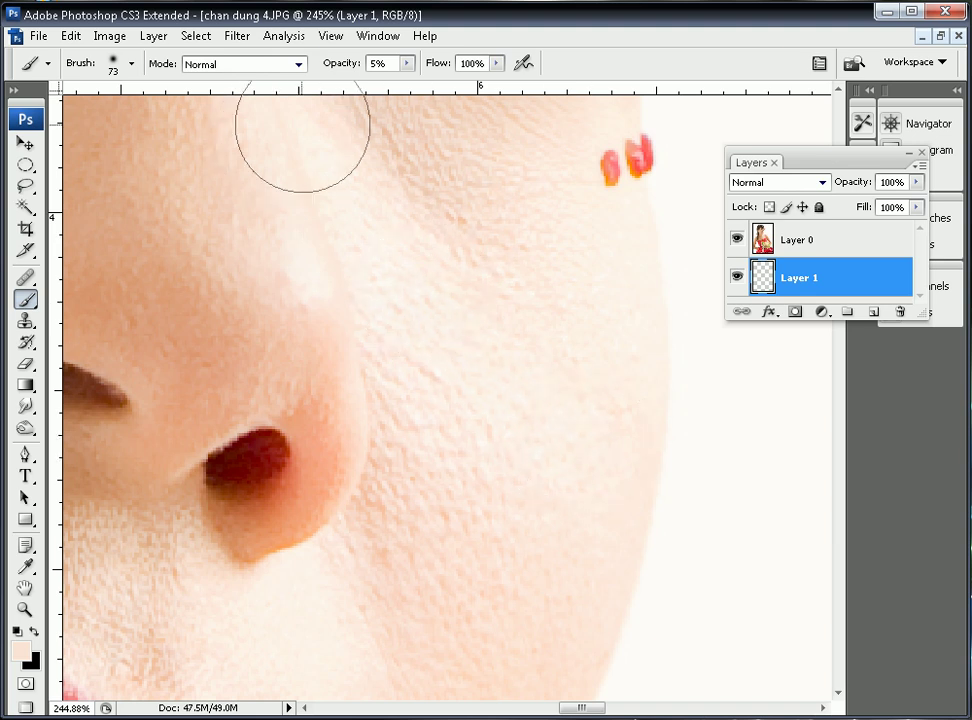
pyautogui.moveTo(458, 324); pyautogui.dragTo(495, 484)
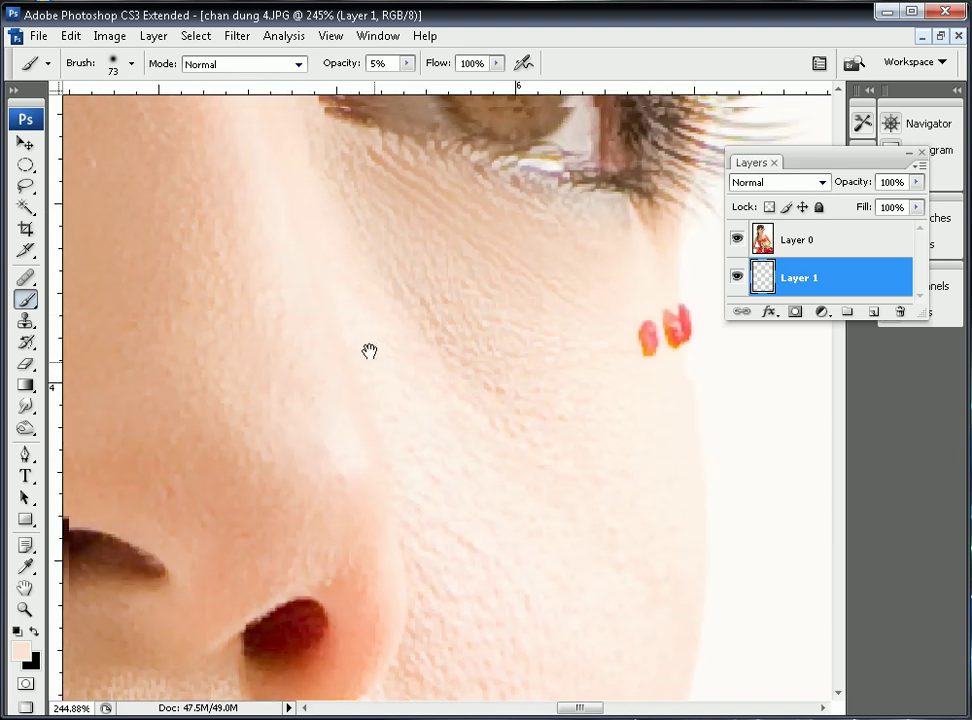
# - Paint the skin tone over the bright areas of the lower cheek, around the mouth and on the chin
pyautogui.moveTo(369, 351); pyautogui.dragTo(393, 506)
pyautogui.moveTo(470, 427); pyautogui.dragTo(254, 258)
pyautogui.moveTo(322, 552); pyautogui.dragTo(502, 256)
pyautogui.moveTo(309, 555)
pyautogui.mouseDown()
pyautogui.moveTo(325, 505)
pyautogui.moveTo(410, 411)
pyautogui.mouseUp()
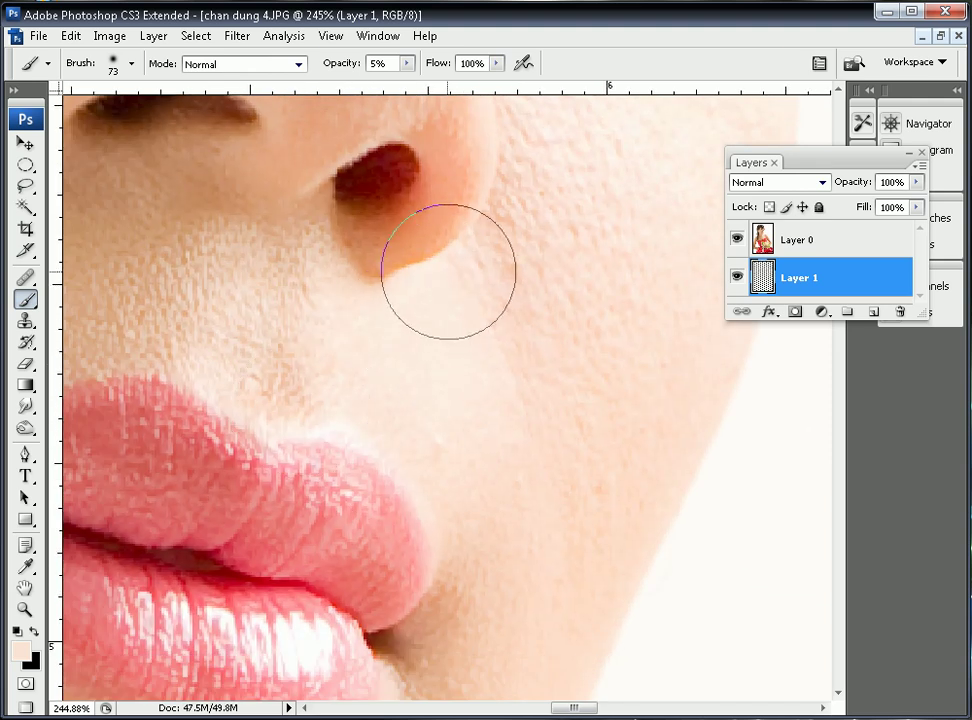
pyautogui.moveTo(482, 551); pyautogui.dragTo(458, 297)
pyautogui.moveTo(374, 532); pyautogui.dragTo(559, 295)
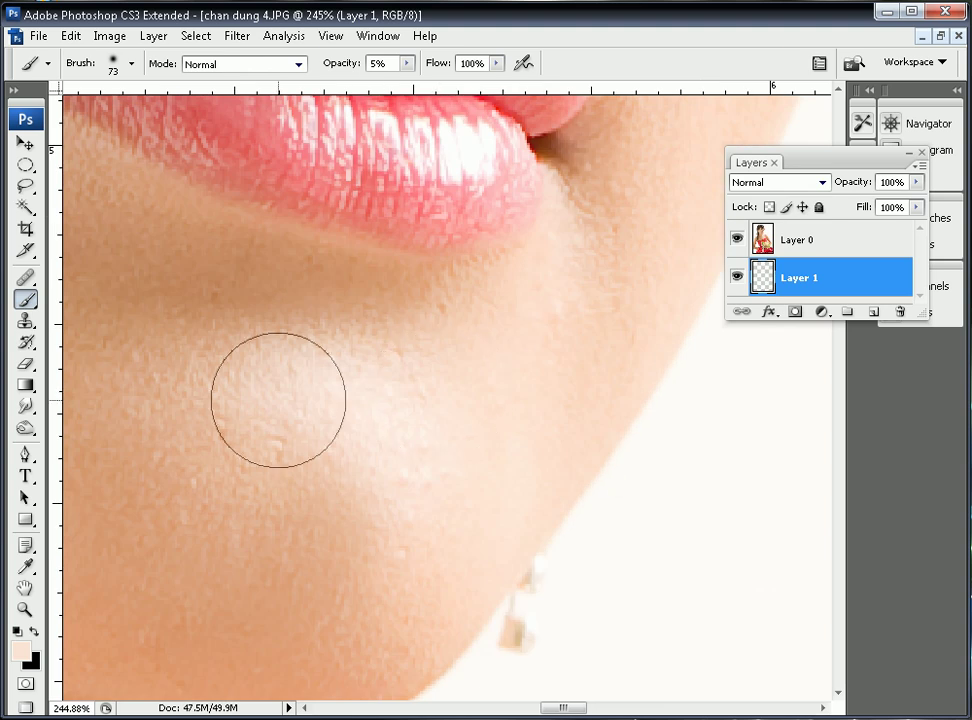
# - Enlarge the brush to 125 pixels and paint the skin tone over the highlights on the face and forehead
pyautogui.doubleClick(24, 589)
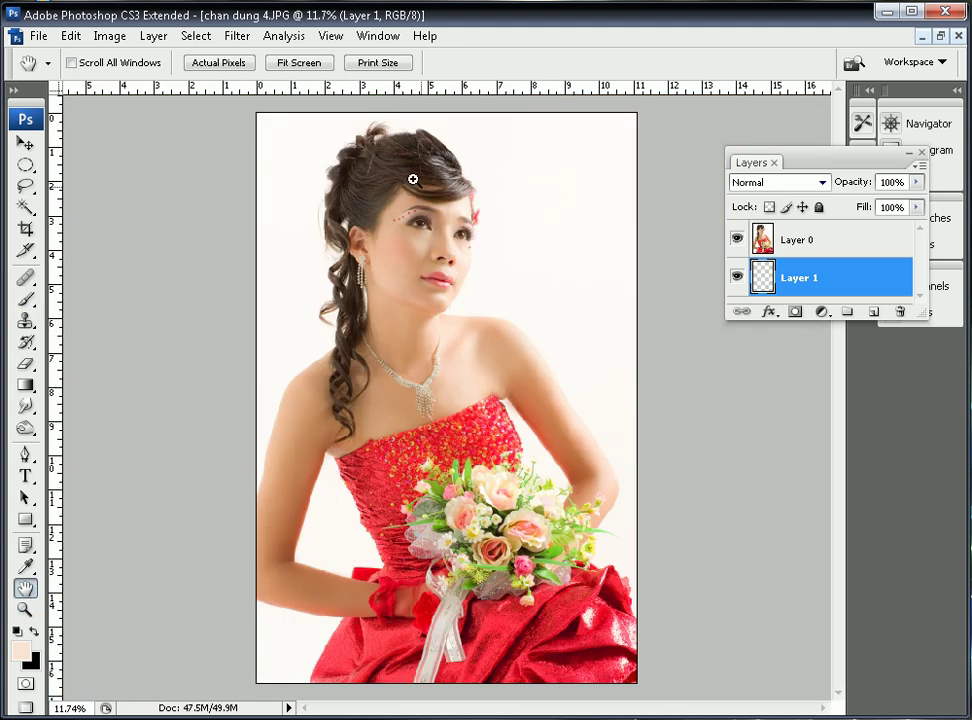
pyautogui.moveTo(413, 179); pyautogui.dragTo(538, 301)
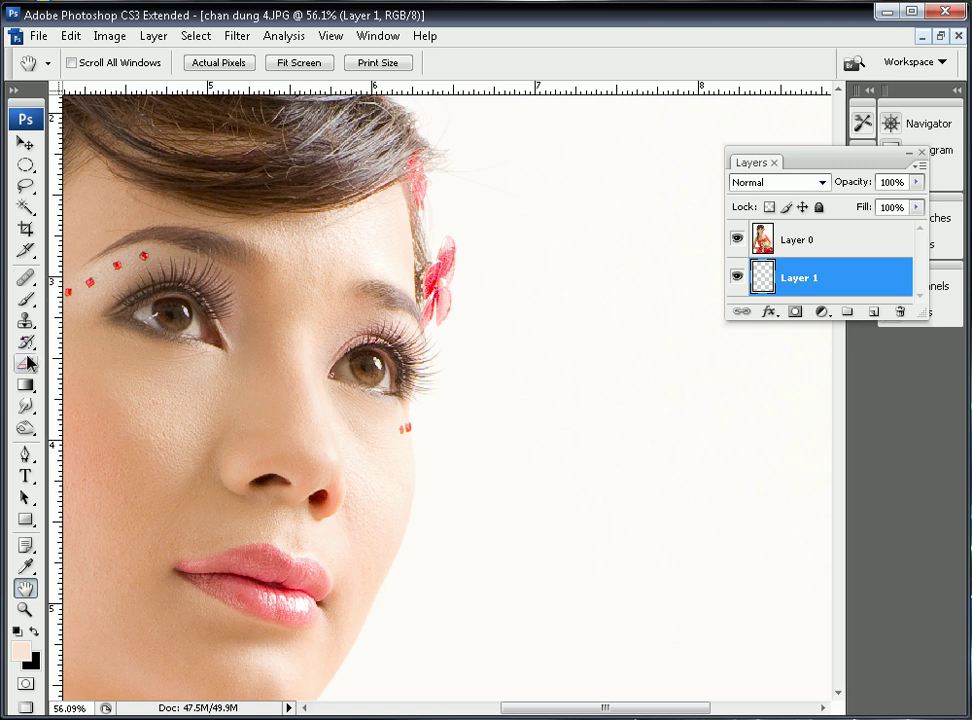
pyautogui.click(25, 298)
pyautogui.press(']')
pyautogui.press(']')
pyautogui.press(']')
pyautogui.press(']')
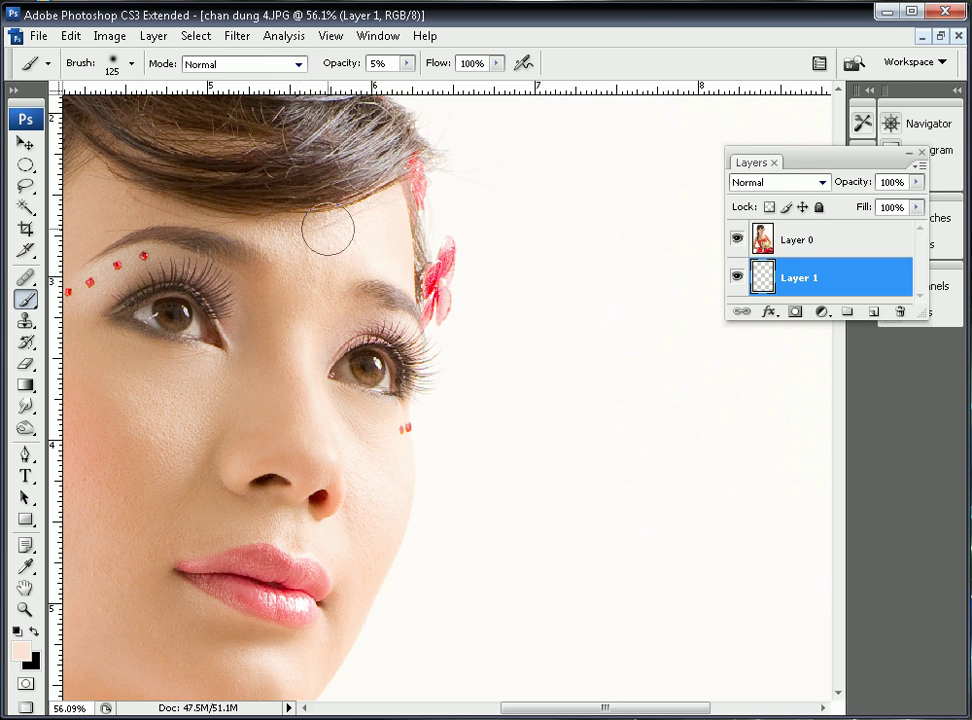
# - Continue brushing the skin tone over the neck, shoulder and chest highlights and beneath the eye on the face
pyautogui.press('space')
pyautogui.moveTo(480, 646); pyautogui.dragTo(456, 343)
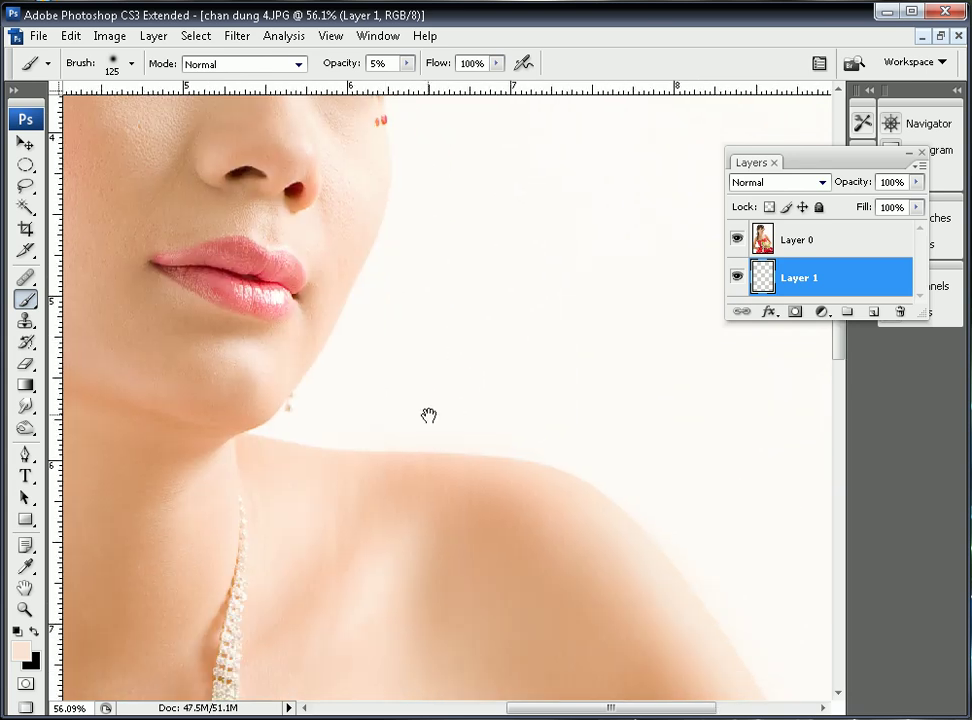
pyautogui.moveTo(210, 504)
pyautogui.mouseDown()
pyautogui.moveTo(232, 581)
pyautogui.moveTo(259, 519)
pyautogui.mouseUp()
pyautogui.moveTo(364, 568)
pyautogui.mouseDown()
pyautogui.moveTo(573, 479)
pyautogui.moveTo(678, 542)
pyautogui.mouseUp()
pyautogui.press('space')
pyautogui.moveTo(387, 253); pyautogui.dragTo(523, 488)
pyautogui.press('space')
pyautogui.moveTo(460, 358); pyautogui.dragTo(444, 398)
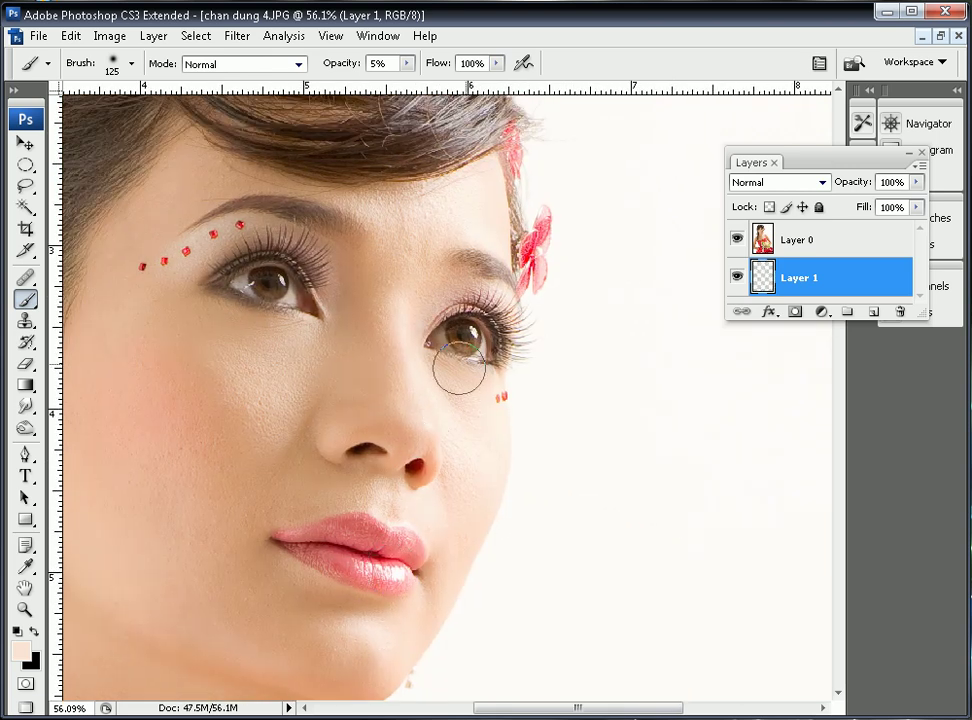
# - Compare the portrait with Layer 1 hidden and shown, and flatten the image with Layer 1 visible
pyautogui.click(737, 278)
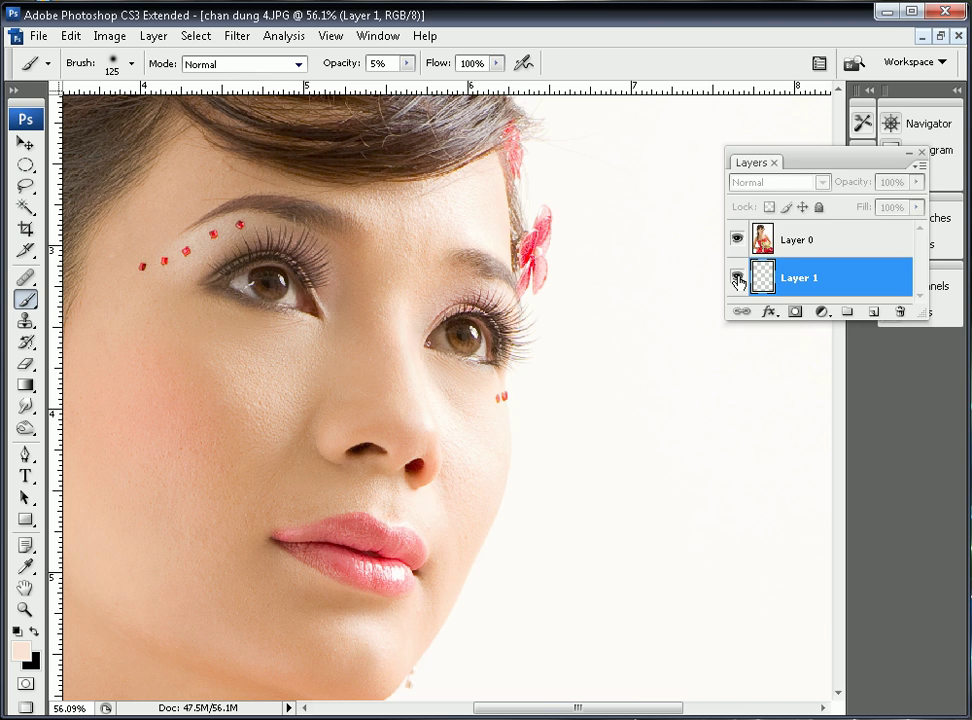
pyautogui.click(737, 279)
pyautogui.click(737, 279)
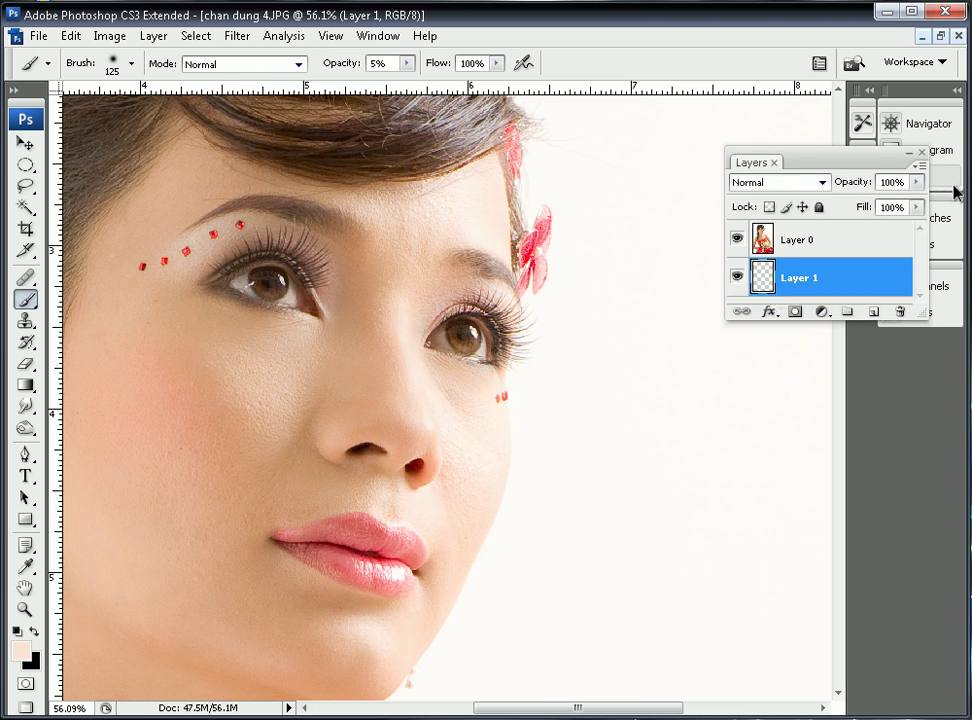
pyautogui.click(921, 166)
pyautogui.click(722, 528)
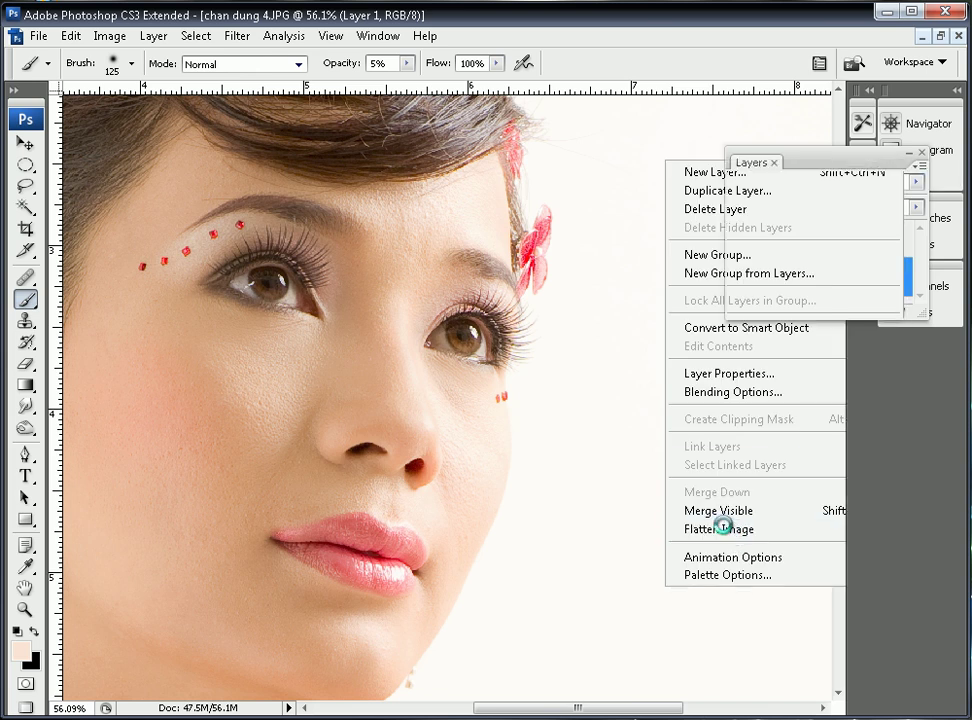
# - Run the Imagenomic Portraiture filter on the Background and load its Default settings preset
pyautogui.doubleClick(25, 588)
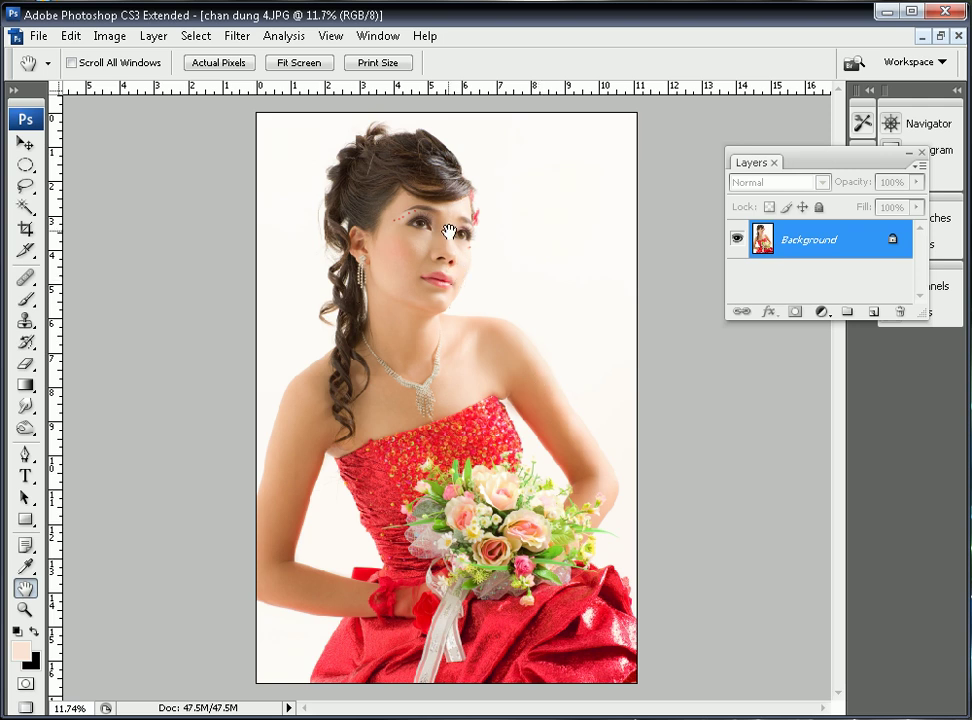
pyautogui.moveTo(400, 203); pyautogui.dragTo(505, 317)
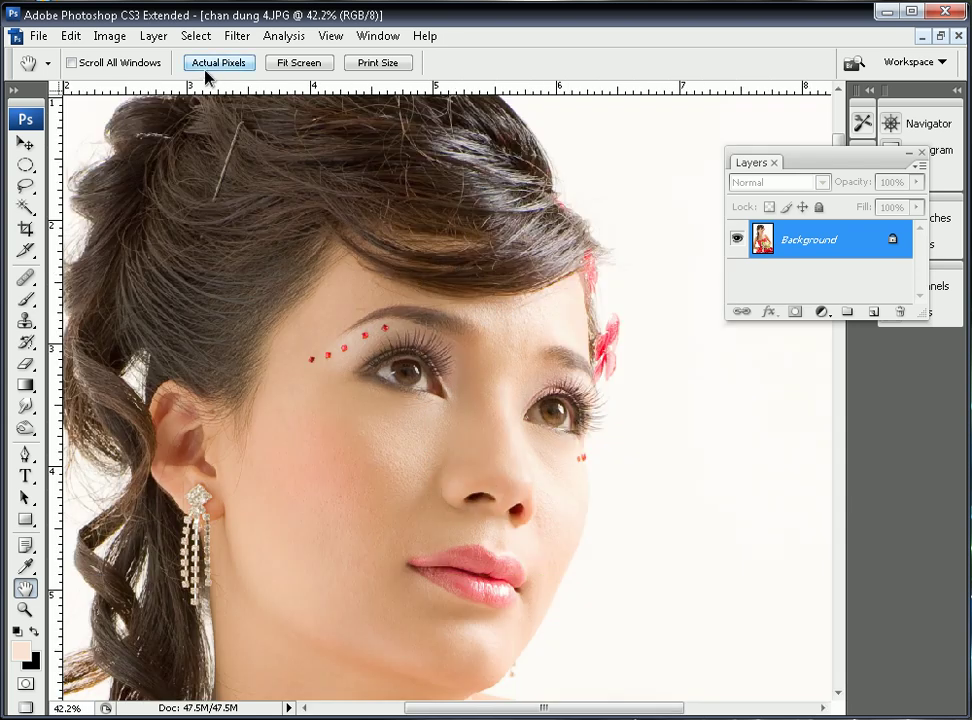
pyautogui.click(236, 36)
pyautogui.moveTo(390, 487)
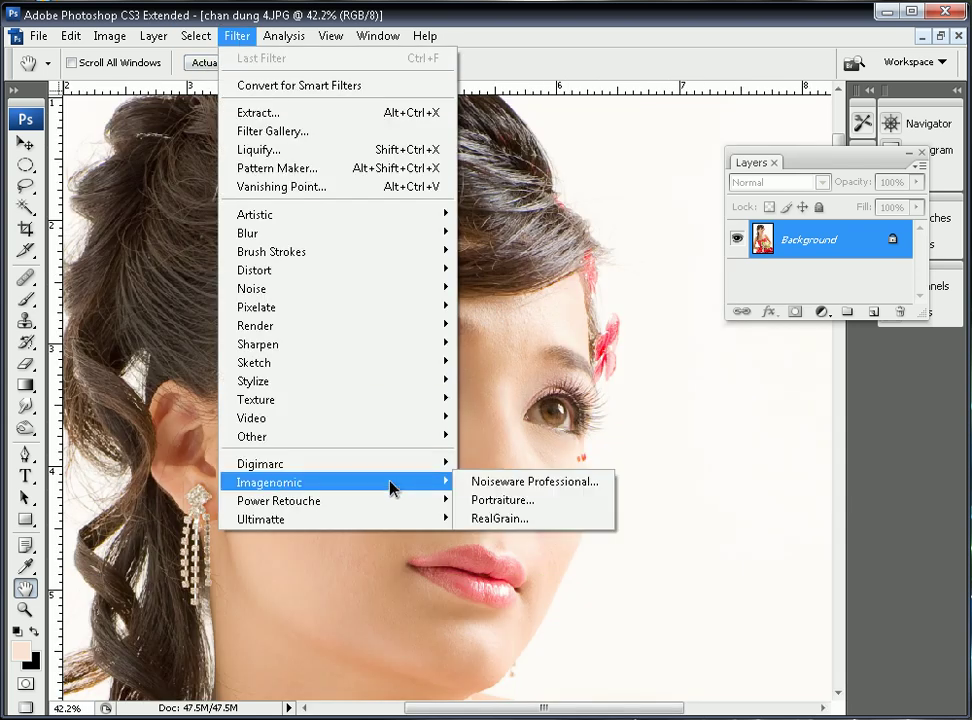
pyautogui.click(553, 500)
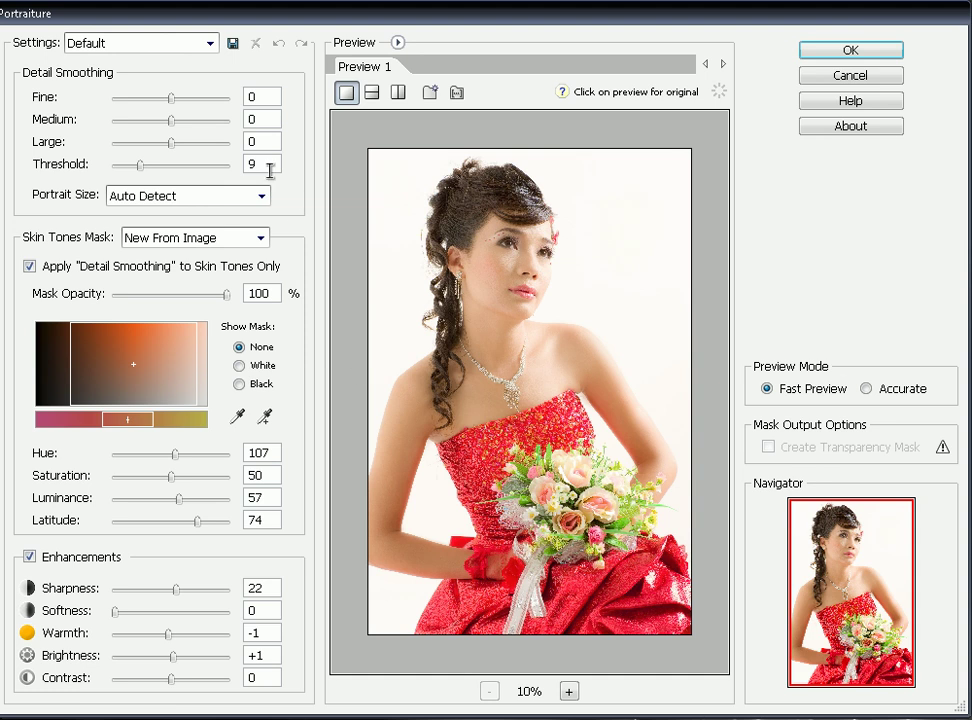
pyautogui.click(115, 46)
pyautogui.click(100, 63)
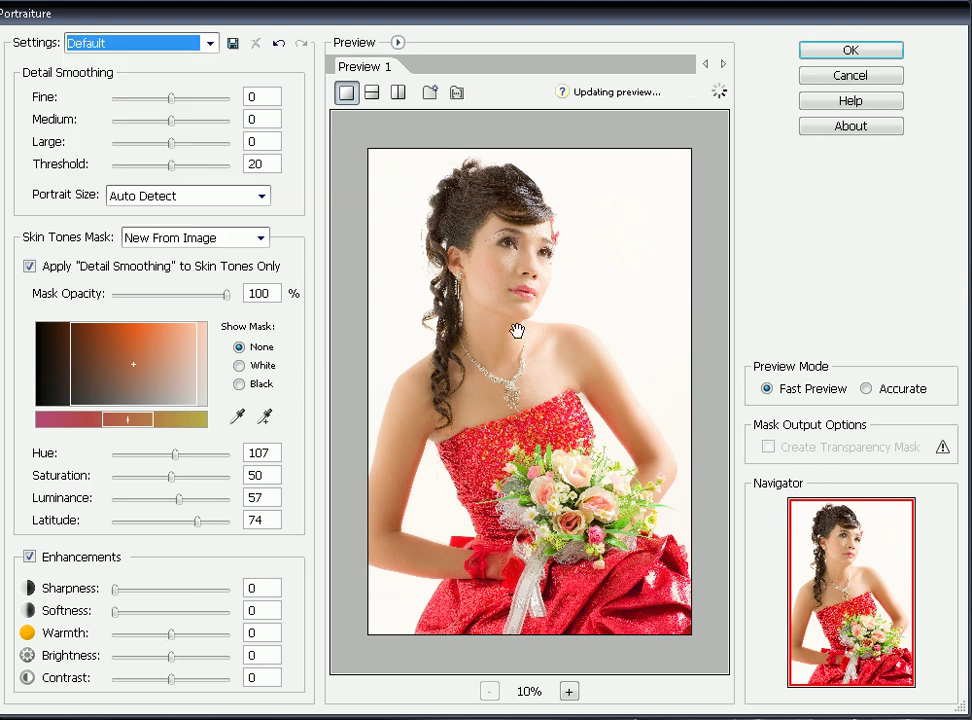
# - Shift the skin tones mask range towards lighter tones, with saturation 54, luminance 67 and latitude 67, checking the face in the preview
pyautogui.click(569, 692)
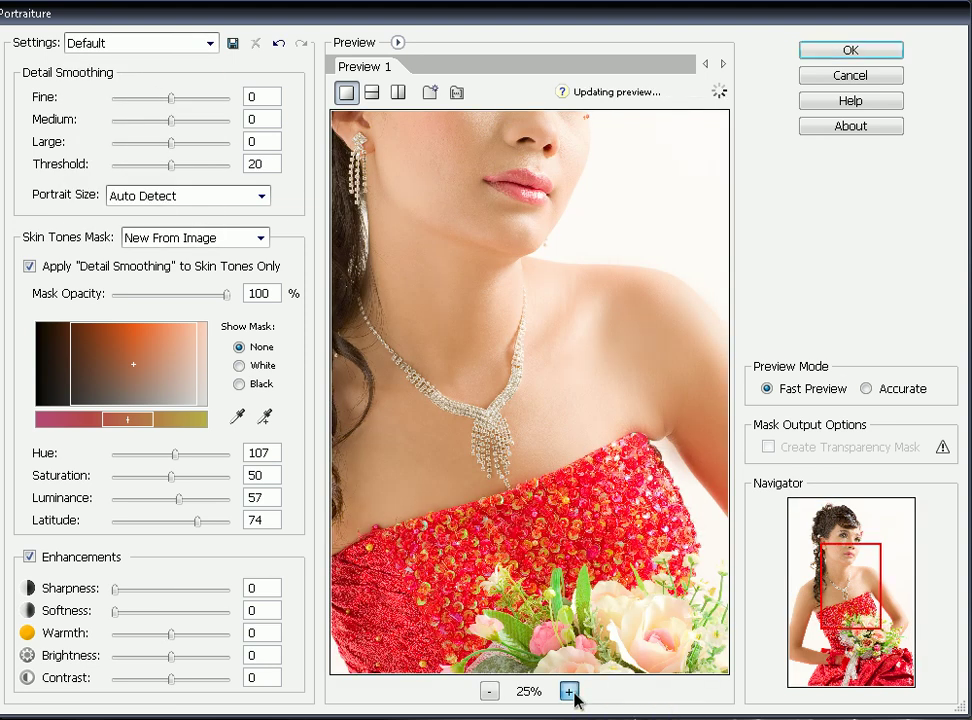
pyautogui.click(569, 692)
pyautogui.moveTo(550, 450); pyautogui.dragTo(568, 636)
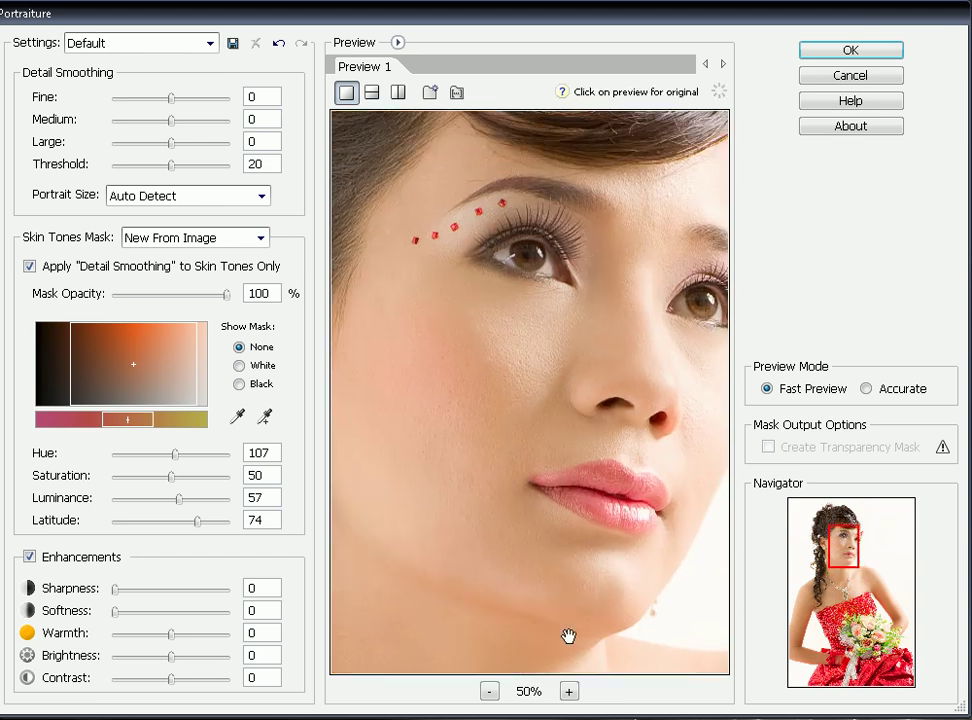
pyautogui.moveTo(549, 536); pyautogui.dragTo(484, 527)
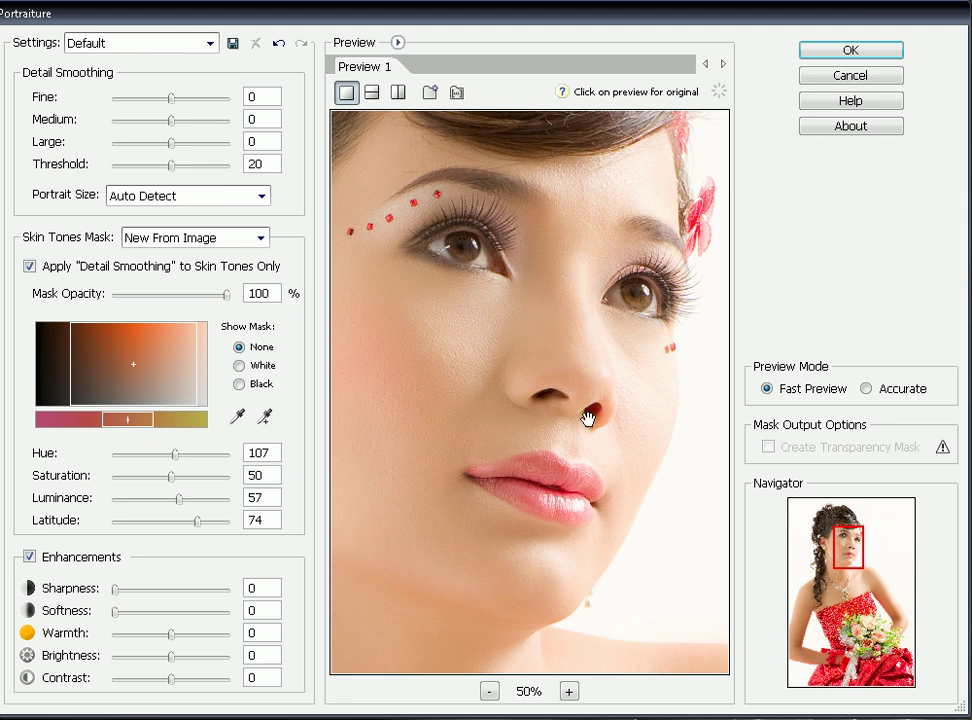
pyautogui.moveTo(481, 409); pyautogui.dragTo(508, 401)
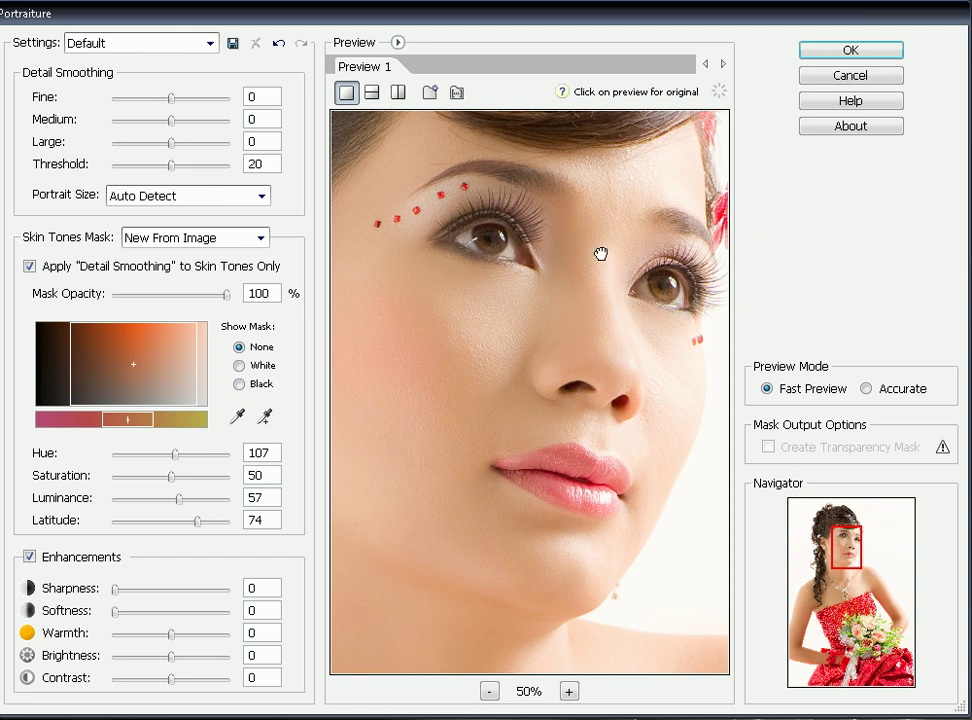
pyautogui.moveTo(638, 140); pyautogui.dragTo(627, 202)
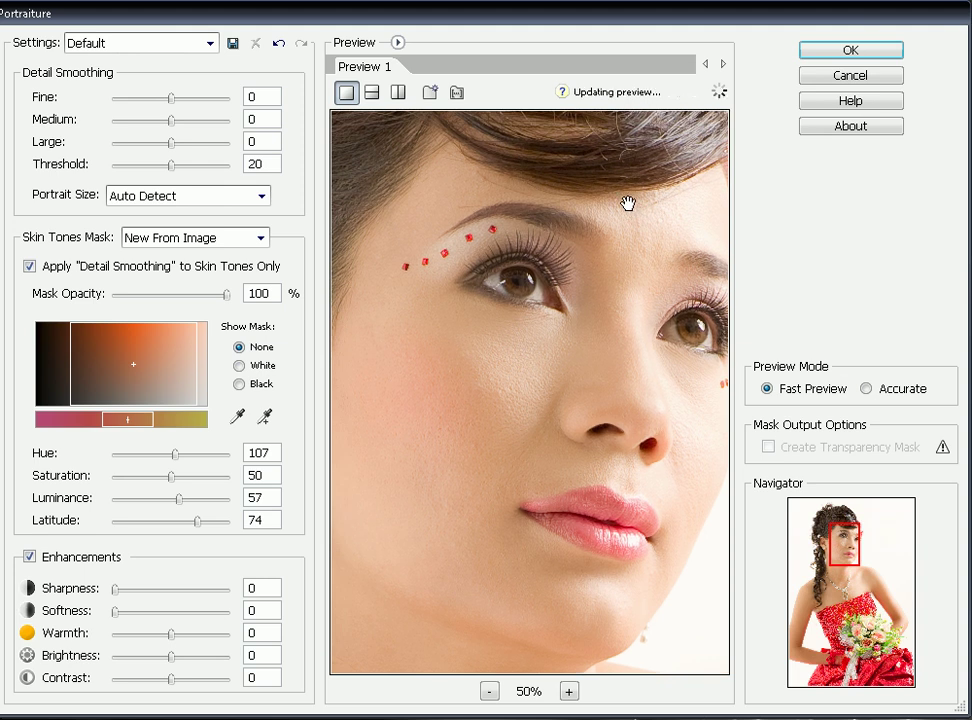
pyautogui.moveTo(607, 273); pyautogui.dragTo(609, 266)
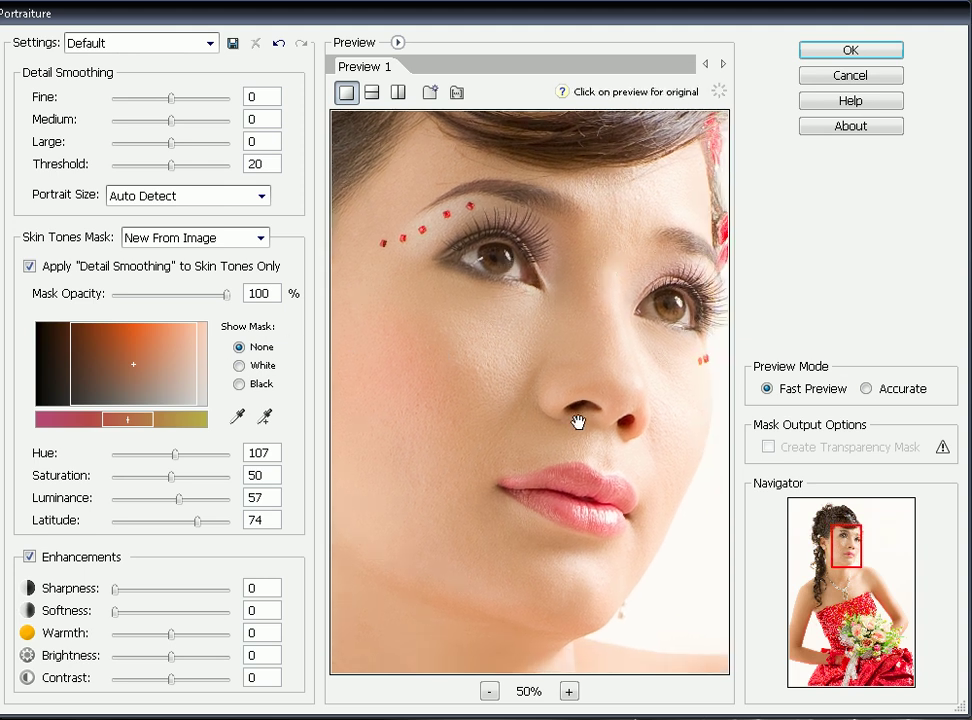
pyautogui.moveTo(165, 406); pyautogui.dragTo(147, 345)
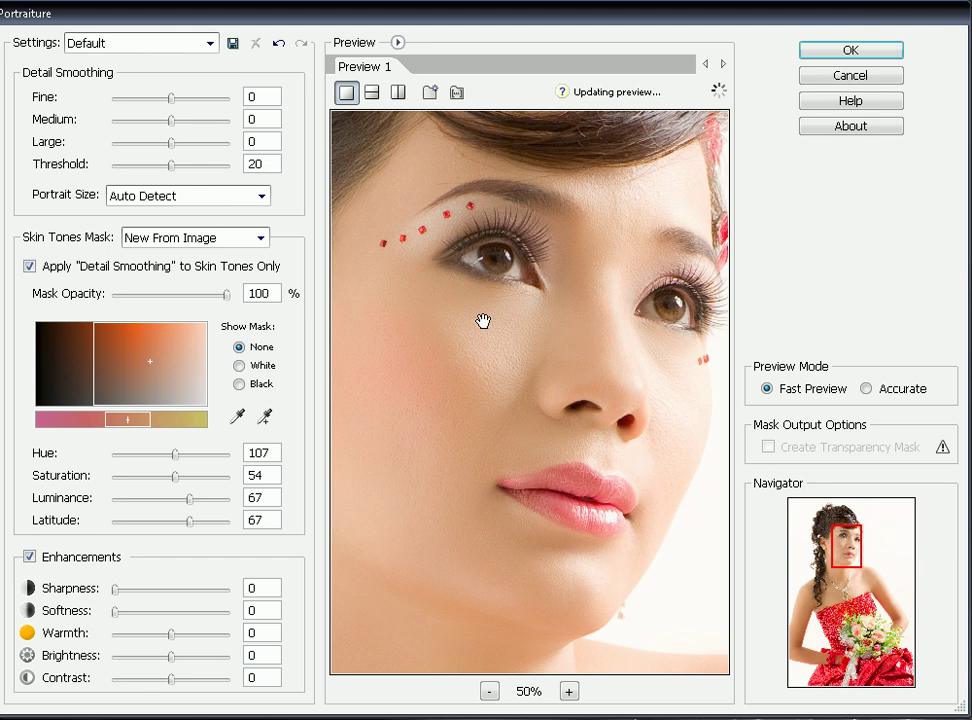
# - Lower the detail smoothing threshold to 10 while checking the skin around the nose at 100% preview
pyautogui.click(569, 691)
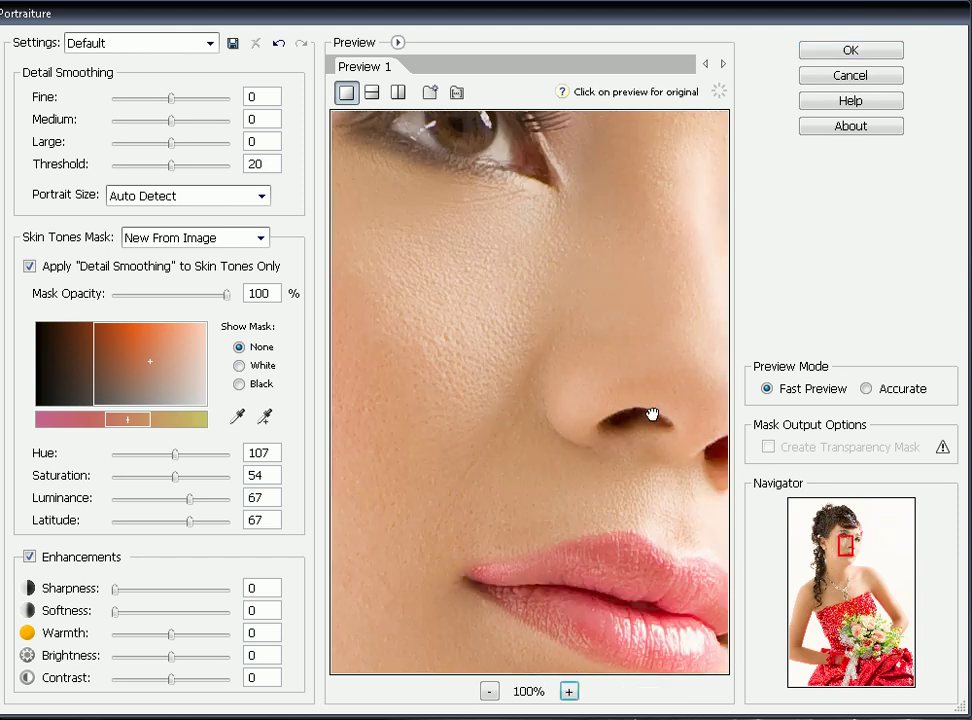
pyautogui.moveTo(651, 414); pyautogui.dragTo(516, 412)
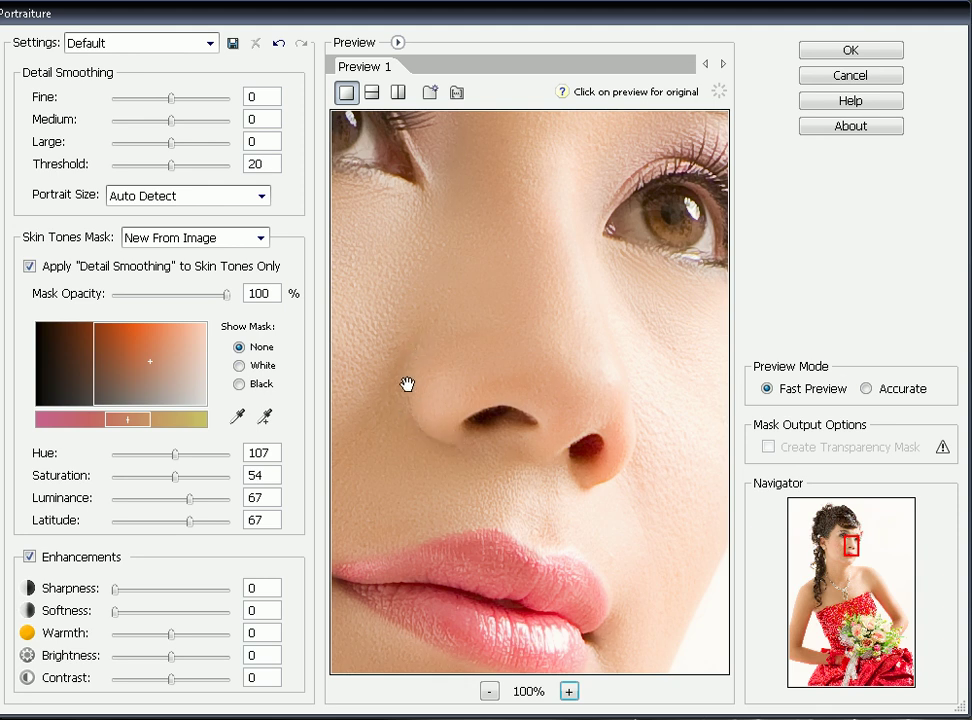
pyautogui.moveTo(438, 367); pyautogui.dragTo(457, 381)
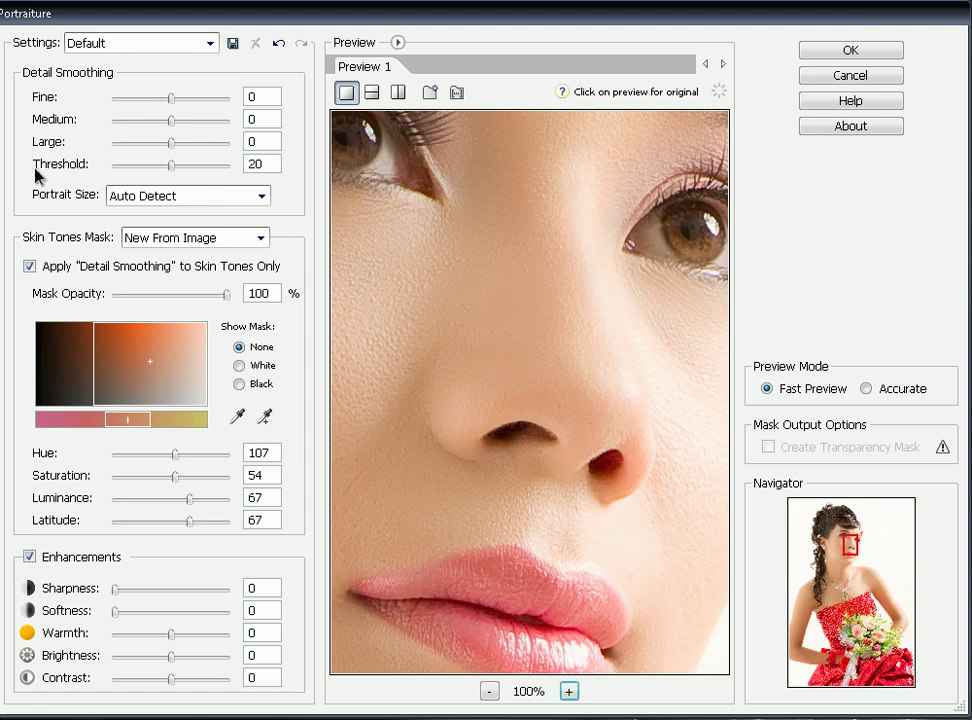
pyautogui.doubleClick(262, 165)
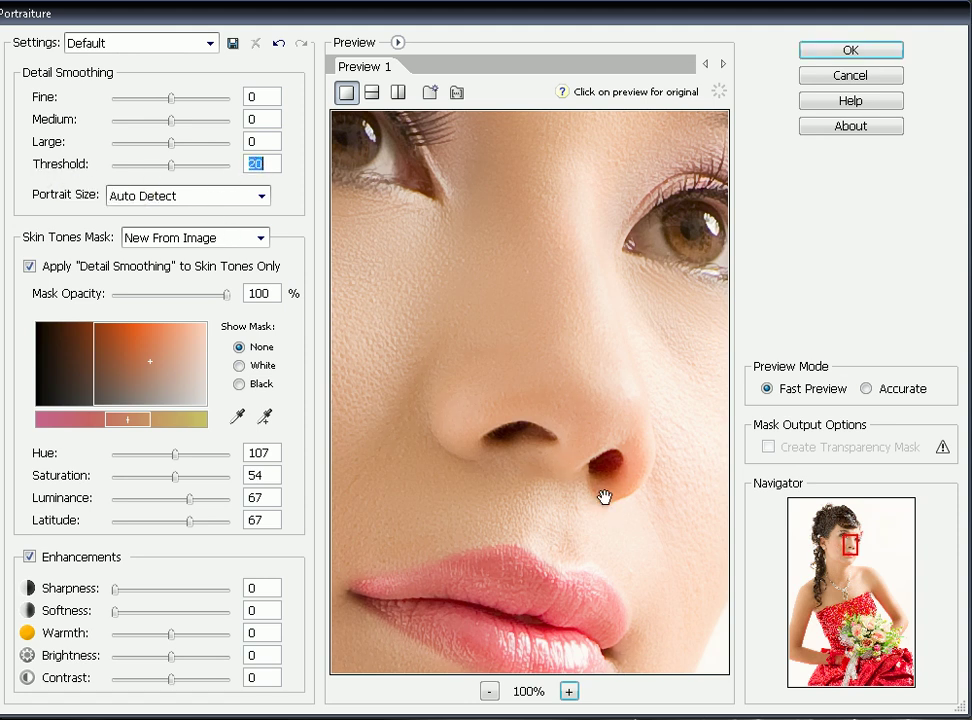
pyautogui.moveTo(140, 168); pyautogui.dragTo(143, 168)
pyautogui.moveTo(625, 449); pyautogui.dragTo(568, 445)
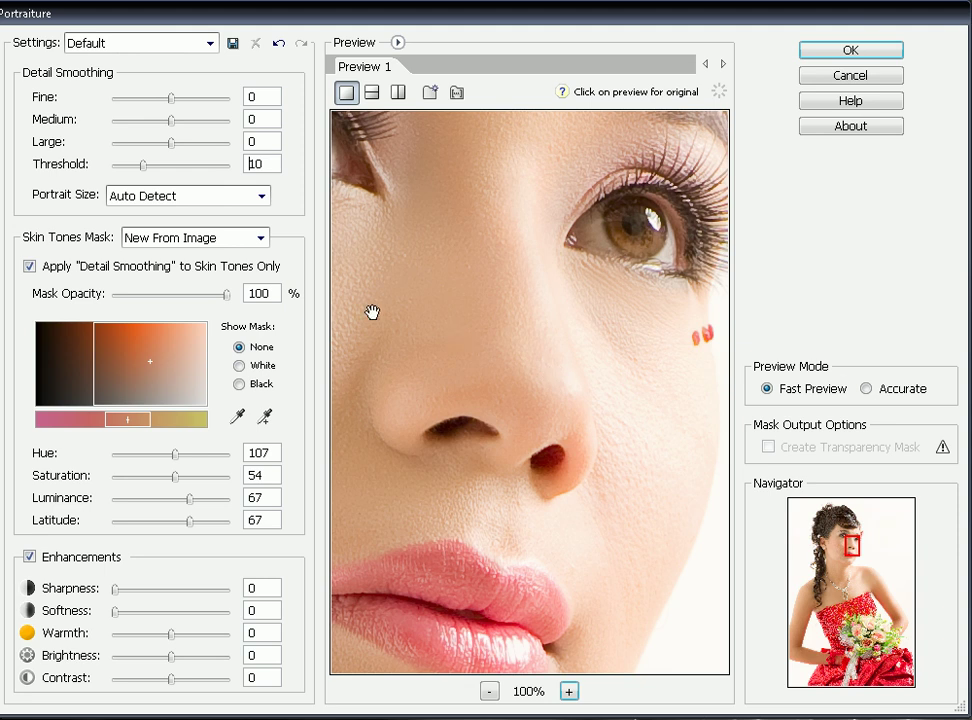
# - Set the detail smoothing threshold to 20, trying 31 first and checking the nose, cheek and whole face in the preview
pyautogui.moveTo(143, 164); pyautogui.dragTo(201, 165)
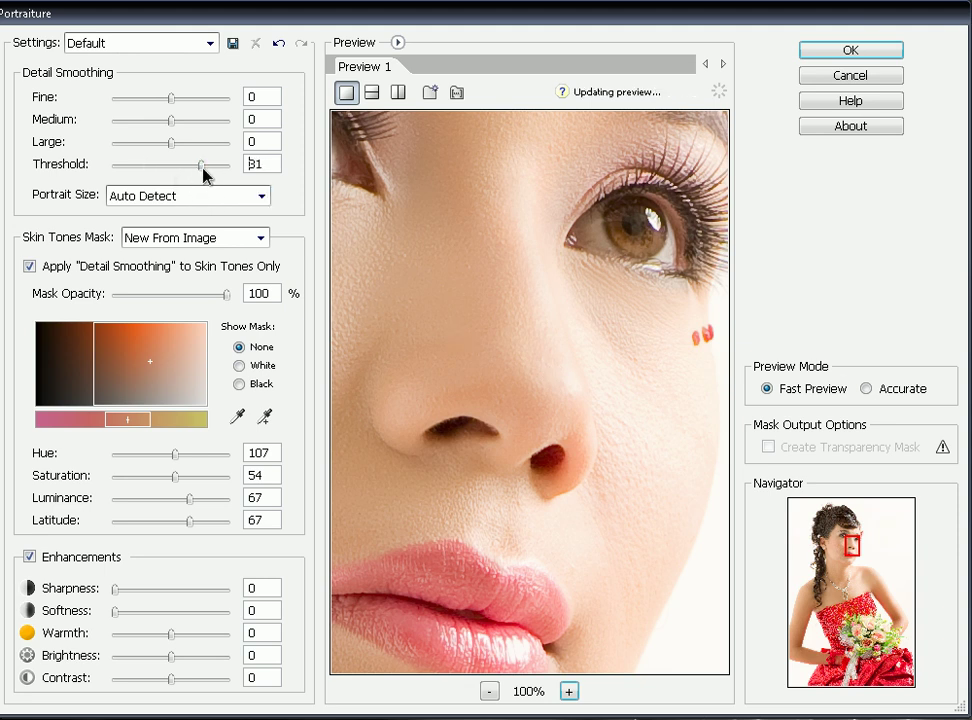
pyautogui.moveTo(444, 351); pyautogui.dragTo(542, 367)
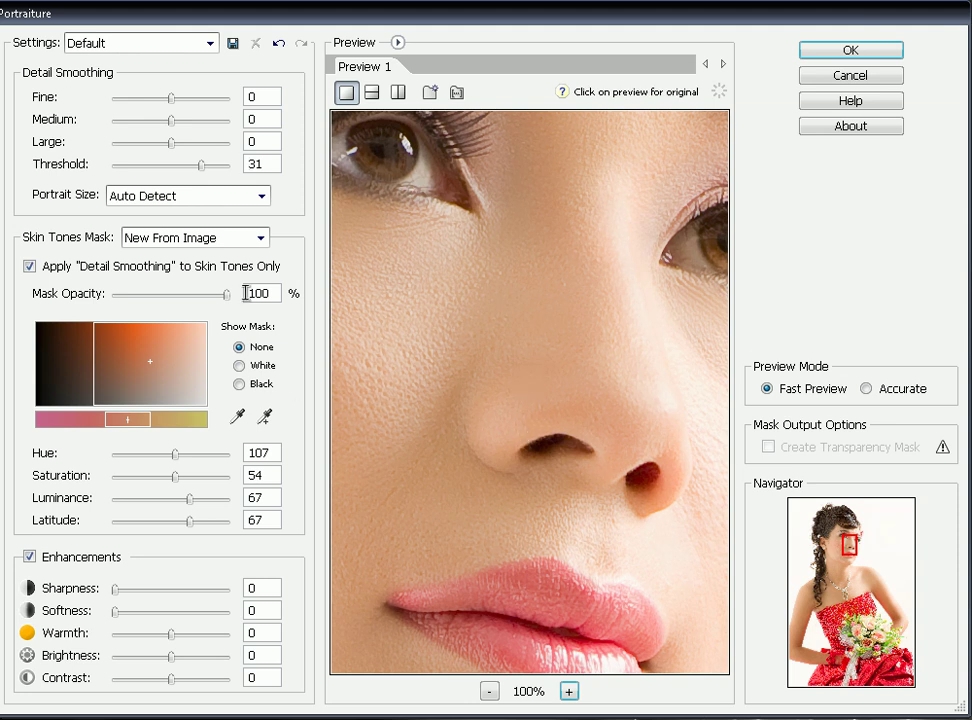
pyautogui.moveTo(169, 167); pyautogui.dragTo(174, 167)
pyautogui.moveTo(406, 373); pyautogui.dragTo(558, 434)
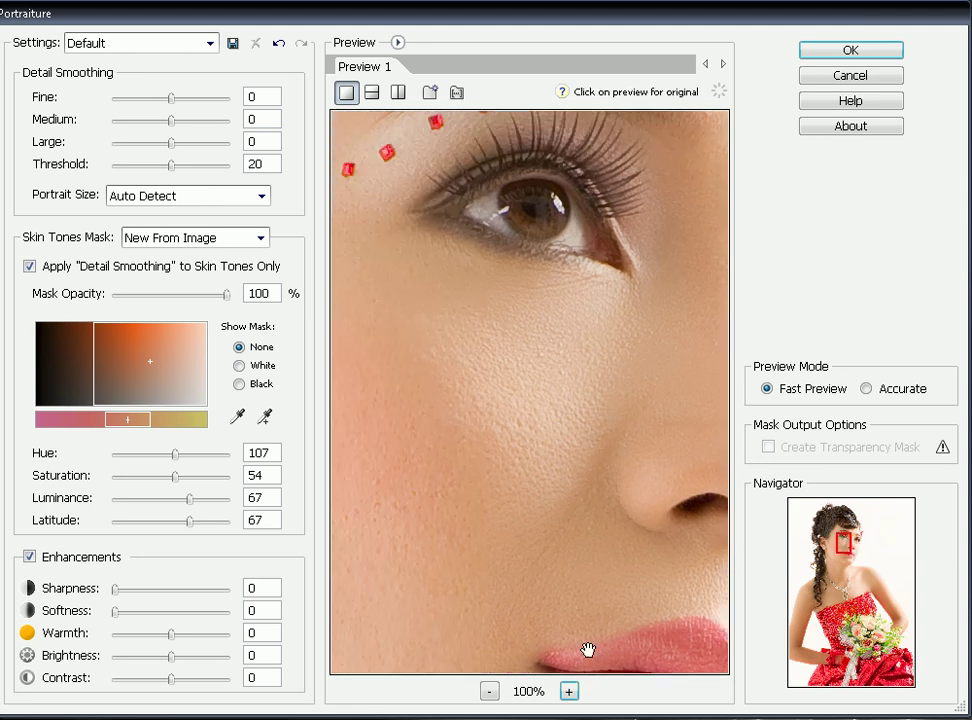
pyautogui.click(490, 691)
pyautogui.moveTo(573, 378); pyautogui.dragTo(536, 380)
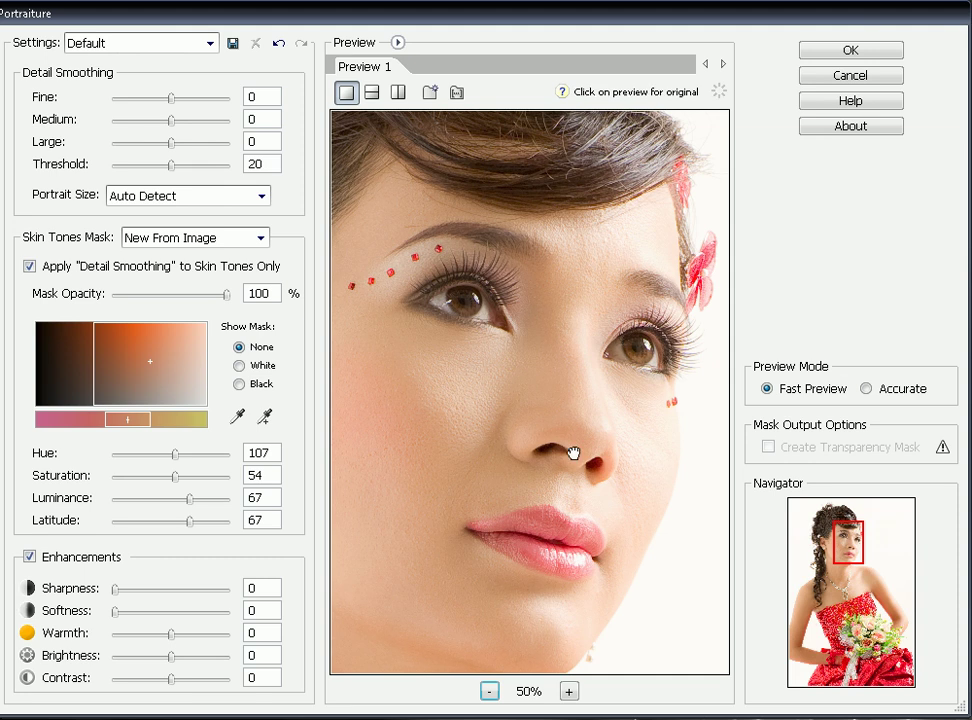
pyautogui.moveTo(573, 453); pyautogui.dragTo(598, 406)
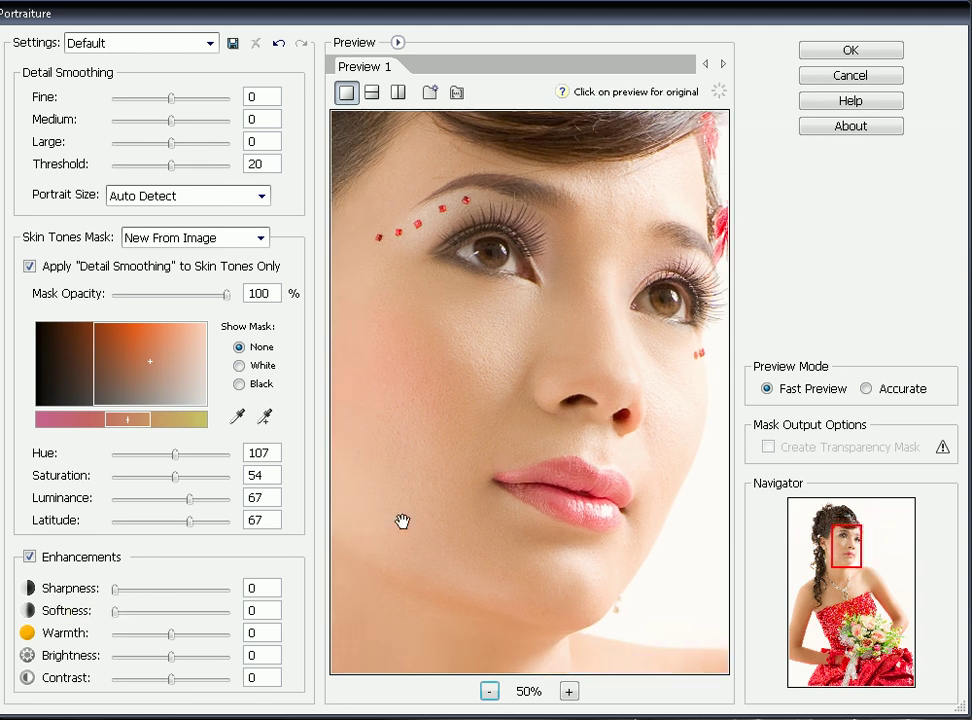
# - Try a sharpness enhancement of 20 and check the skin around the cheek, eyes and nose at 100% preview
pyautogui.click(569, 691)
pyautogui.moveTo(178, 598); pyautogui.dragTo(176, 595)
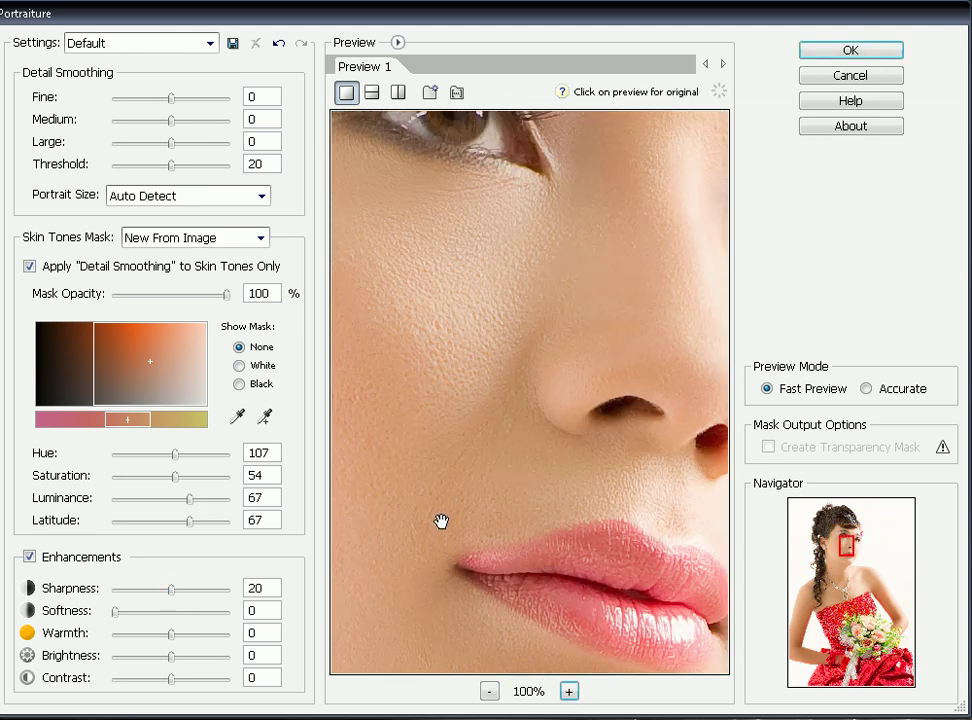
pyautogui.moveTo(397, 349); pyautogui.dragTo(605, 434)
pyautogui.moveTo(636, 368); pyautogui.dragTo(449, 479)
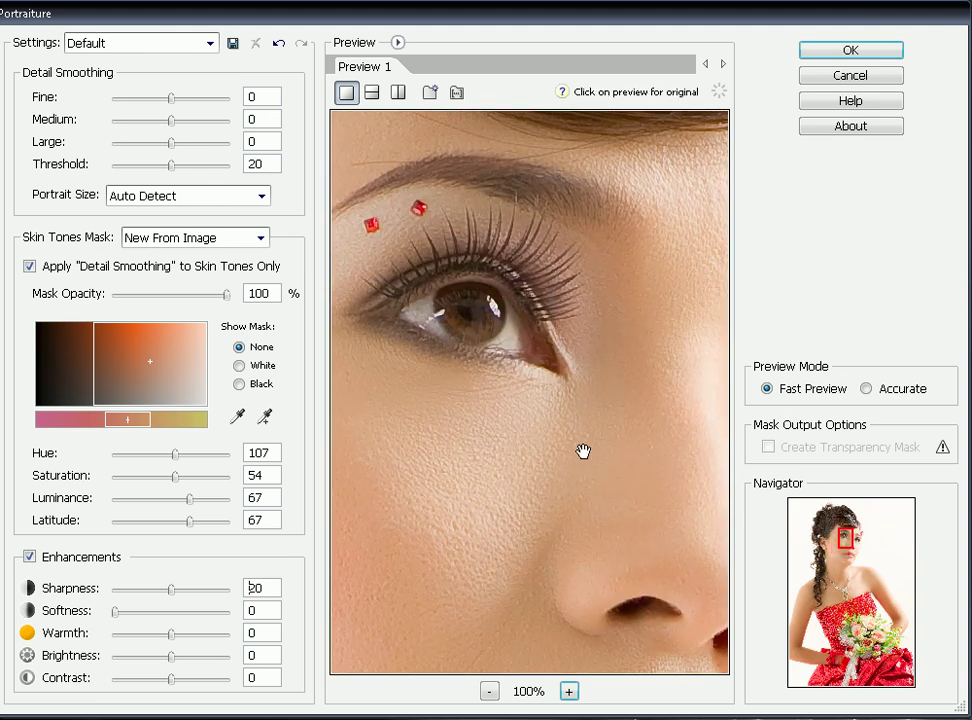
pyautogui.moveTo(566, 443); pyautogui.dragTo(519, 421)
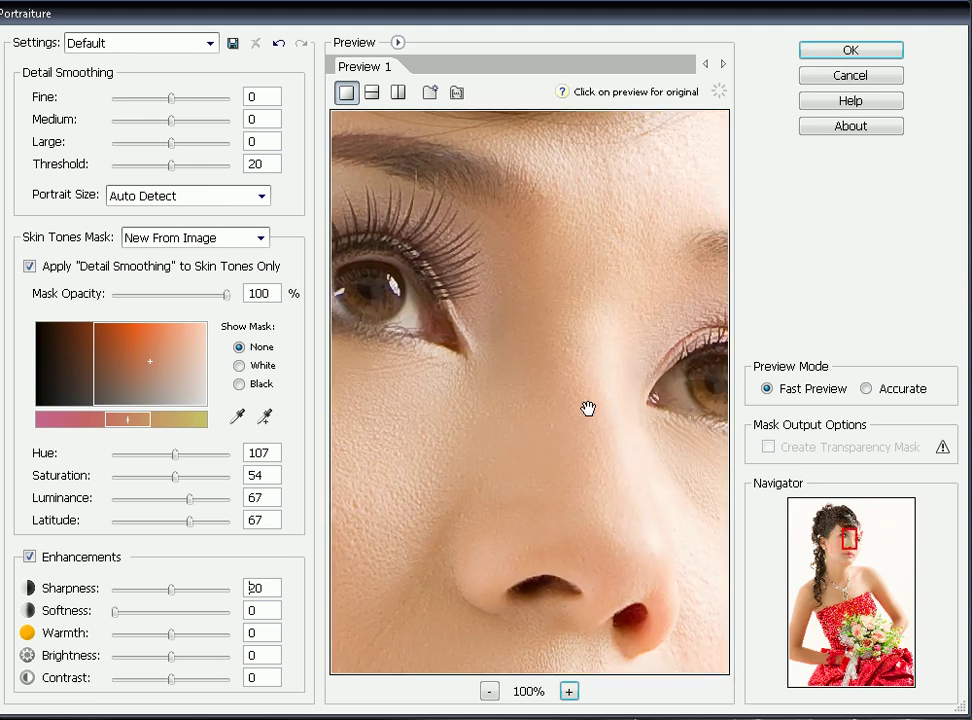
pyautogui.moveTo(648, 431); pyautogui.dragTo(626, 540)
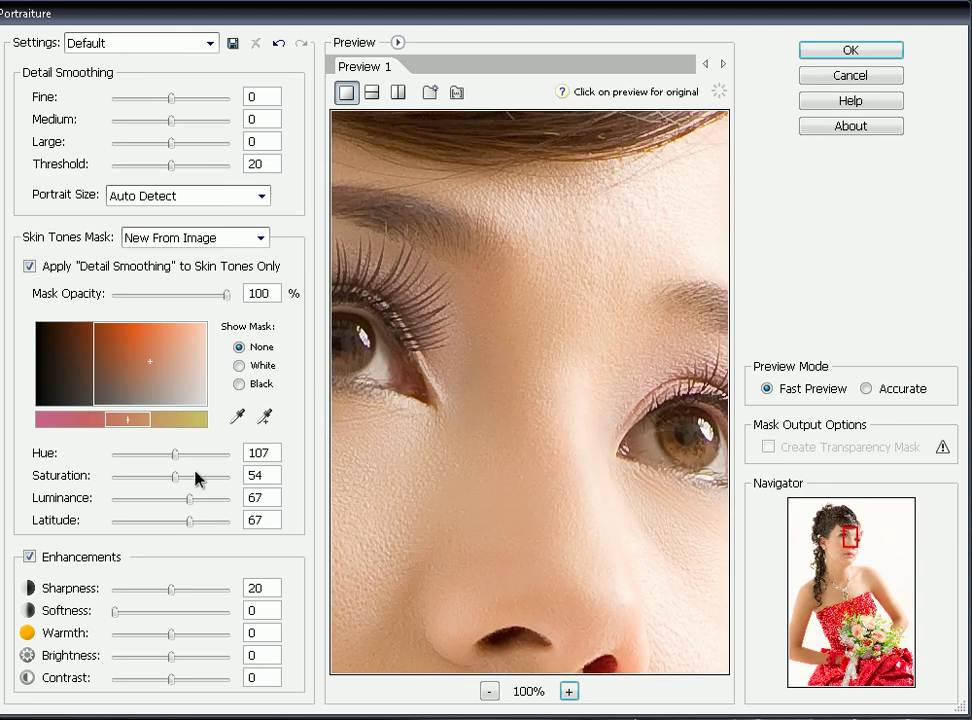
# - Reduce the sharpness enhancement to 10 and check the face at 100% and 50% preview
pyautogui.click(573, 282)
pyautogui.click(142, 597)
pyautogui.click(532, 538)
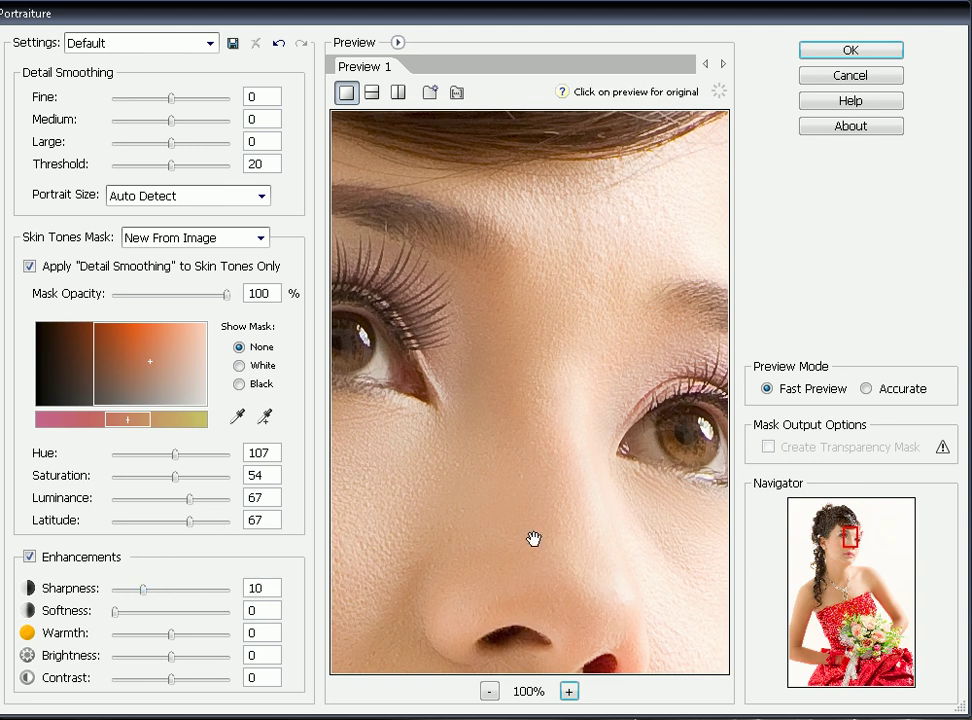
pyautogui.moveTo(482, 556); pyautogui.dragTo(517, 448)
pyautogui.click(490, 692)
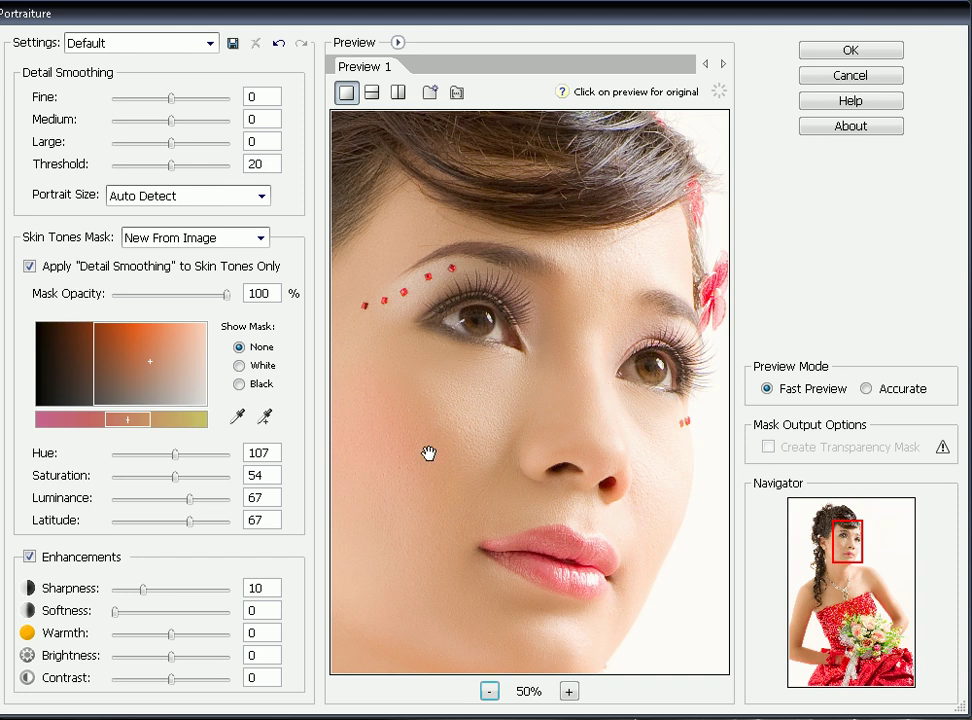
# - Try a softness of 25 with sharpness at 0 and check the whole face in the preview
pyautogui.moveTo(140, 597); pyautogui.dragTo(104, 599)
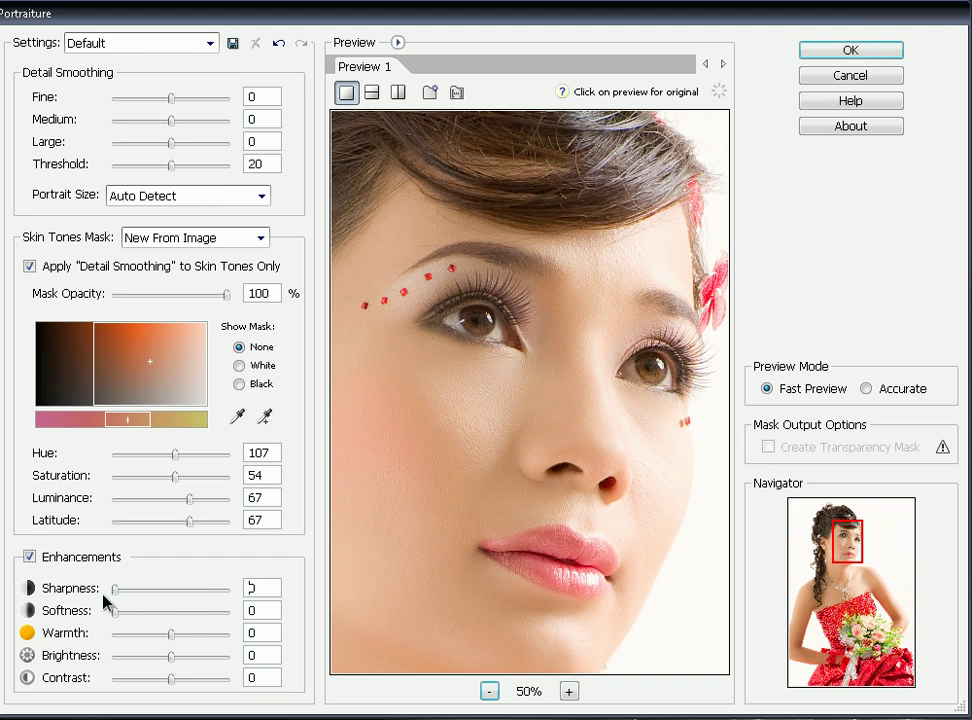
pyautogui.click(188, 612)
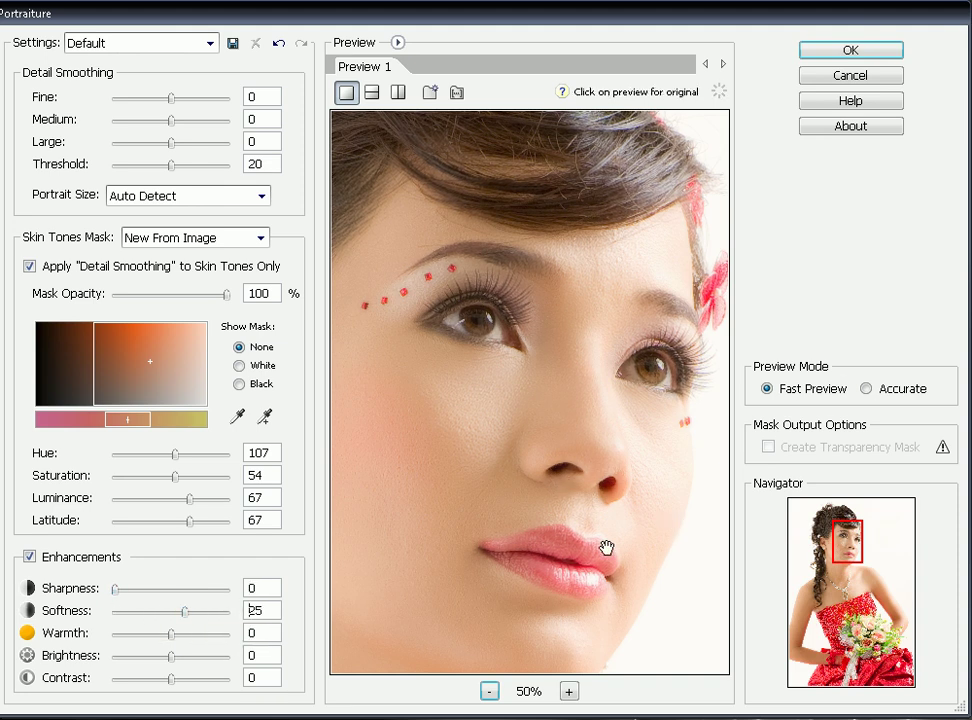
pyautogui.moveTo(518, 479); pyautogui.dragTo(556, 421)
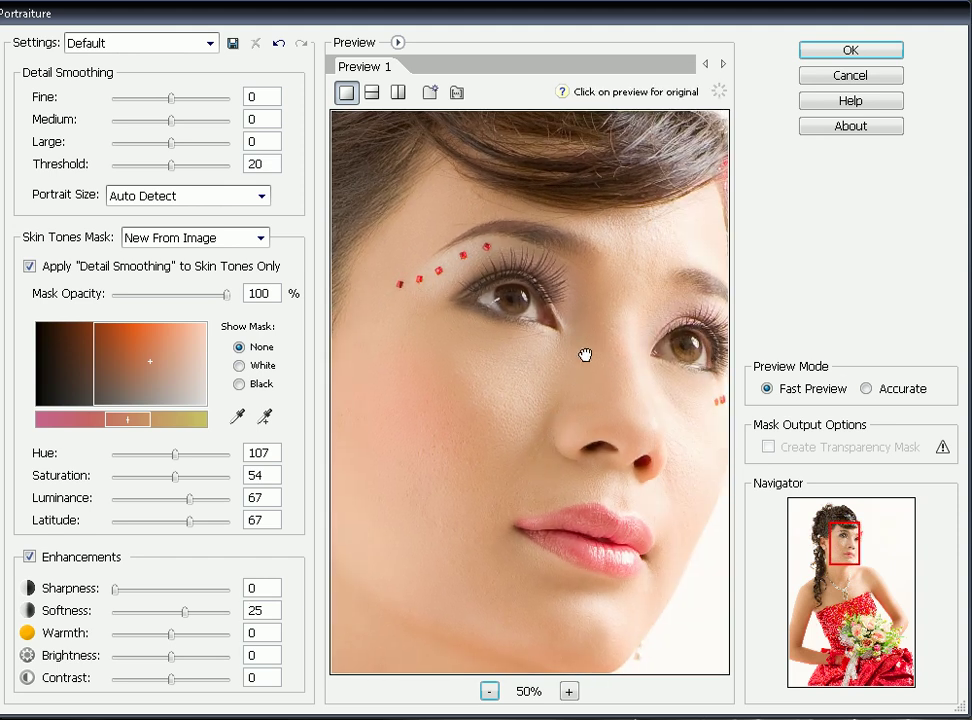
pyautogui.moveTo(585, 355); pyautogui.dragTo(564, 386)
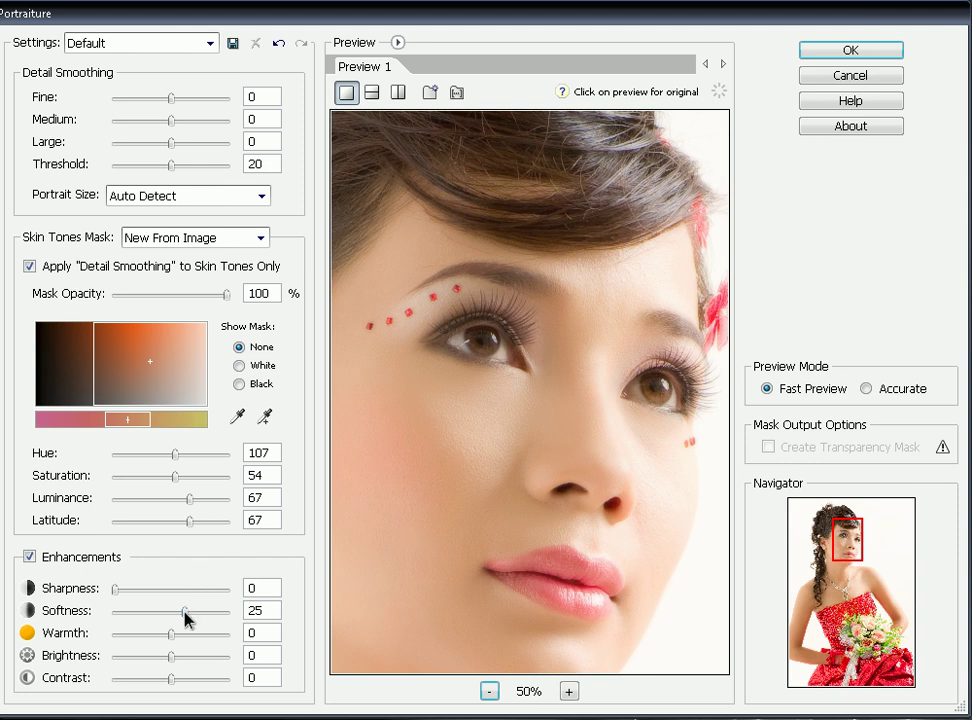
# - Set the enhancements to sharpness 10, softness 0 and brightness +1, testing warmth as well, and apply the Portraiture filter
pyautogui.moveTo(138, 590); pyautogui.dragTo(145, 590)
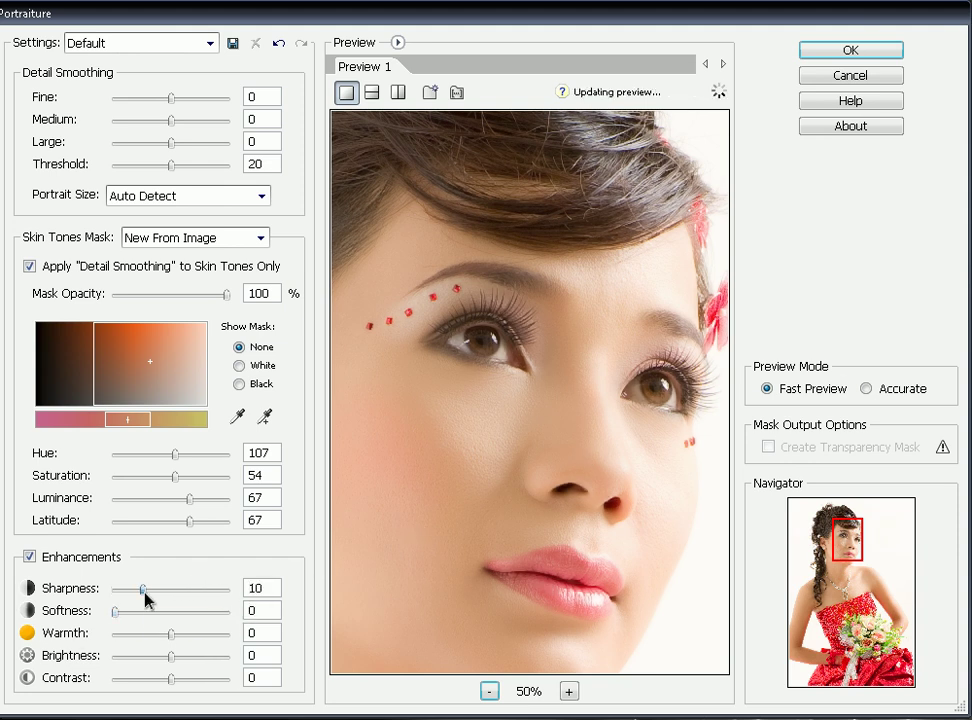
pyautogui.moveTo(495, 599); pyautogui.dragTo(488, 543)
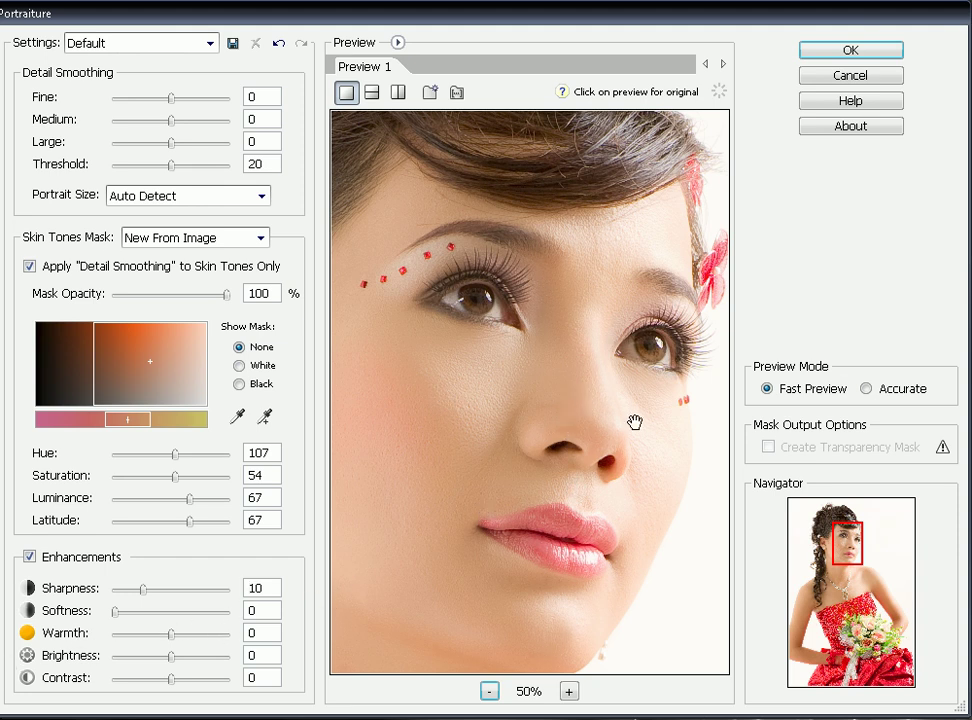
pyautogui.click(183, 635)
pyautogui.click(164, 641)
pyautogui.click(177, 658)
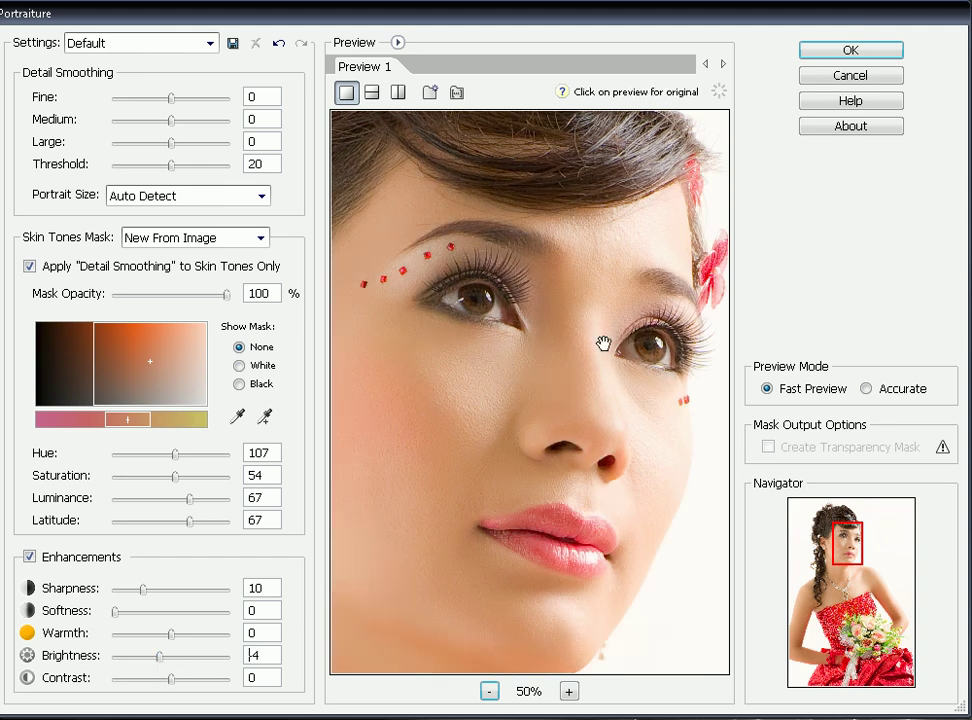
pyautogui.click(172, 658)
pyautogui.click(174, 659)
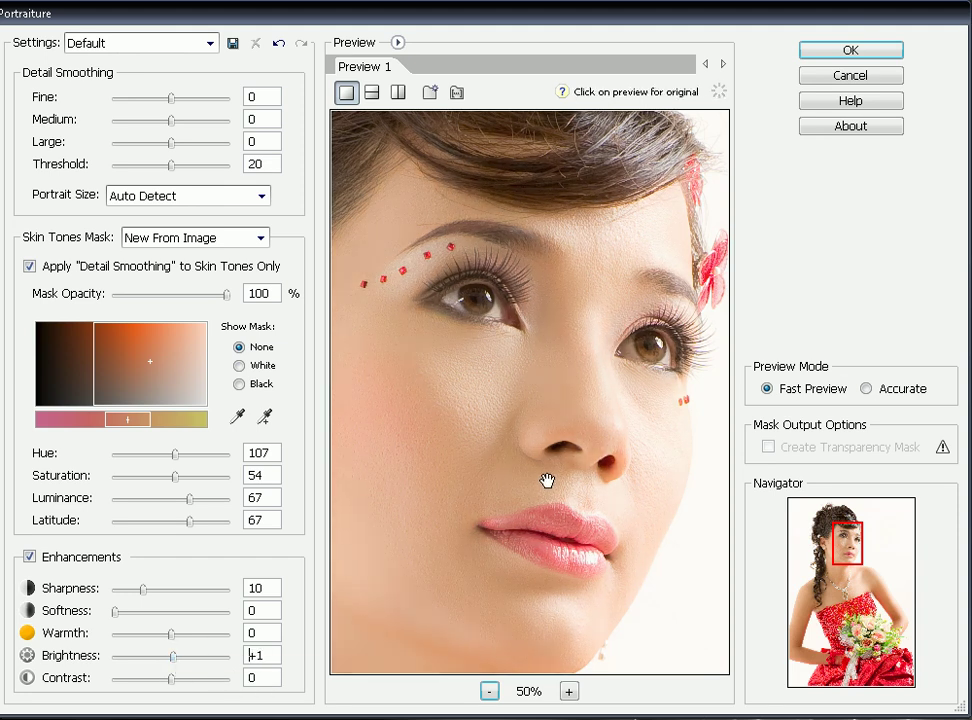
pyautogui.click(862, 53)
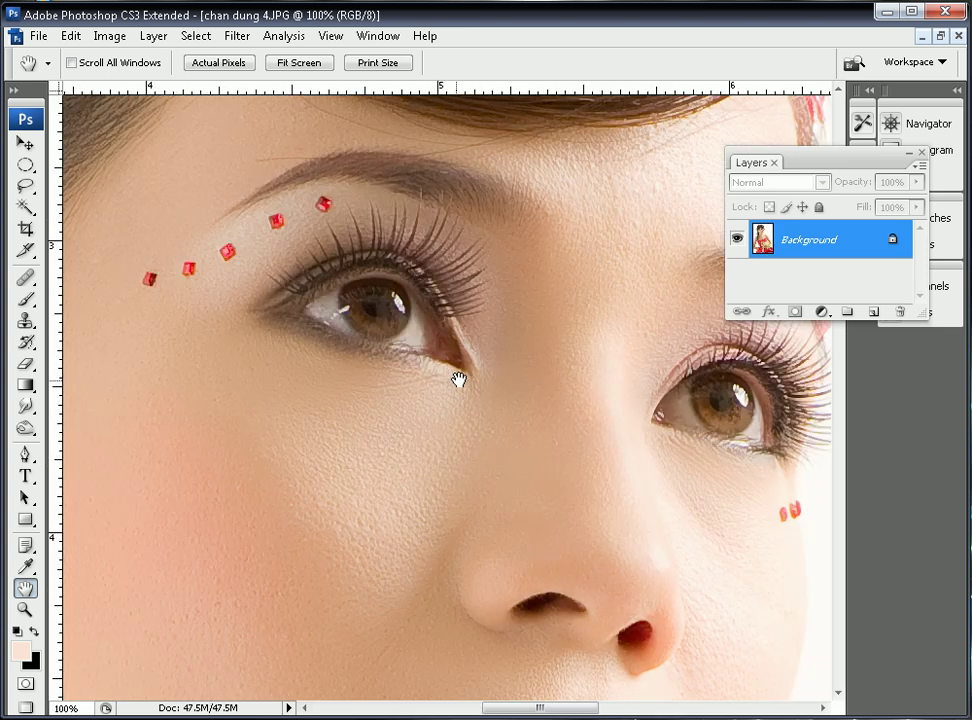
# - Examine the smoothed skin around the eyes, nose, cheek, lips and jaw at 100% zoom
pyautogui.moveTo(317, 495); pyautogui.dragTo(465, 535)
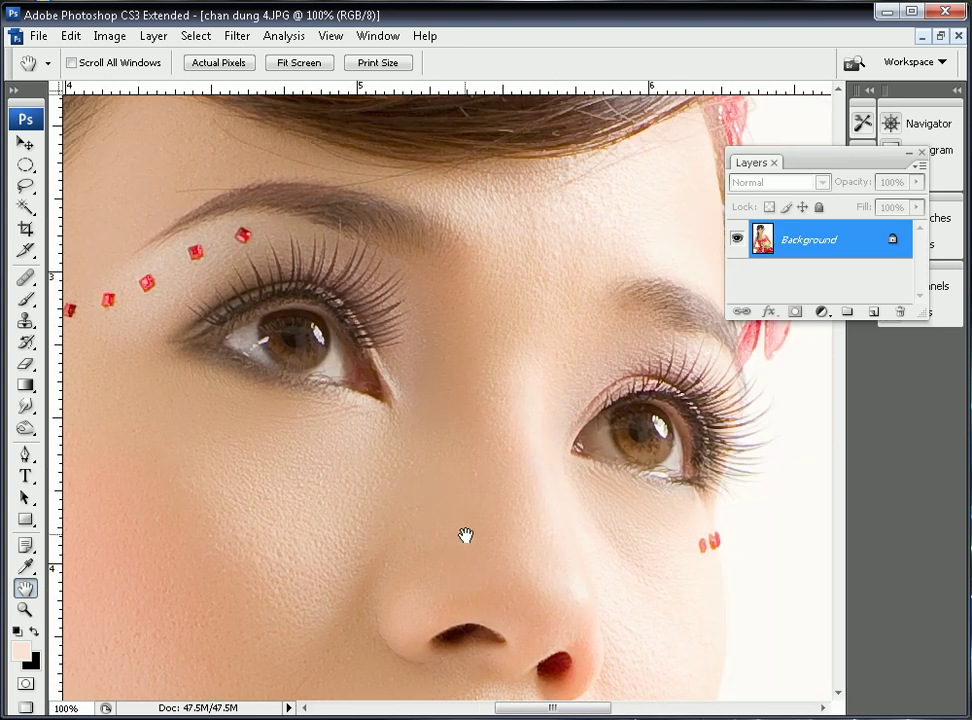
pyautogui.moveTo(155, 382); pyautogui.dragTo(239, 299)
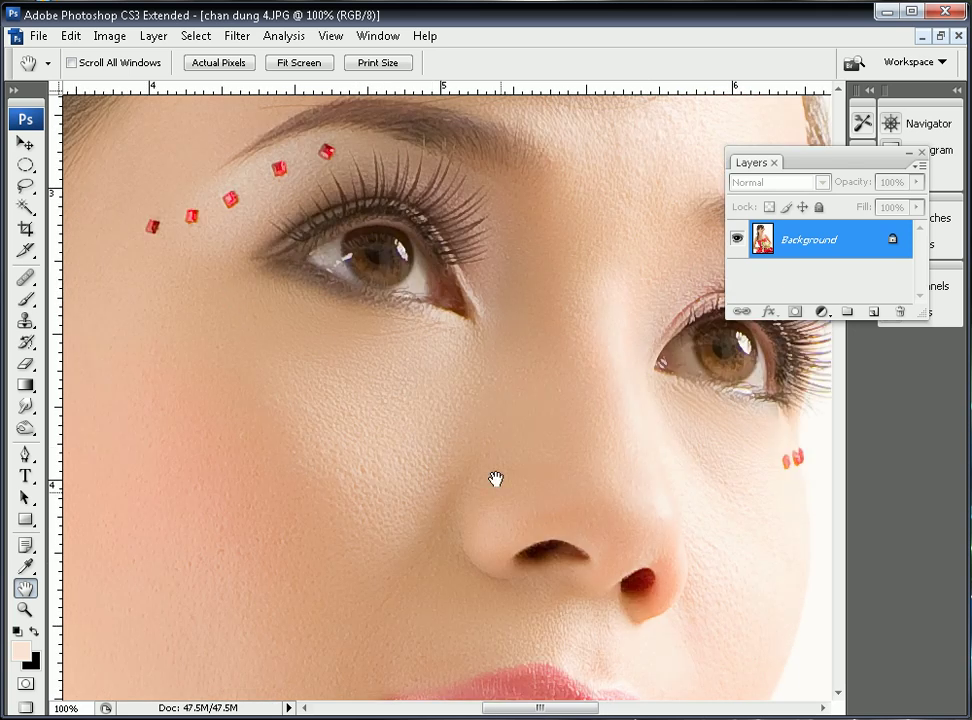
pyautogui.moveTo(495, 479); pyautogui.dragTo(510, 330)
pyautogui.moveTo(659, 264); pyautogui.dragTo(498, 410)
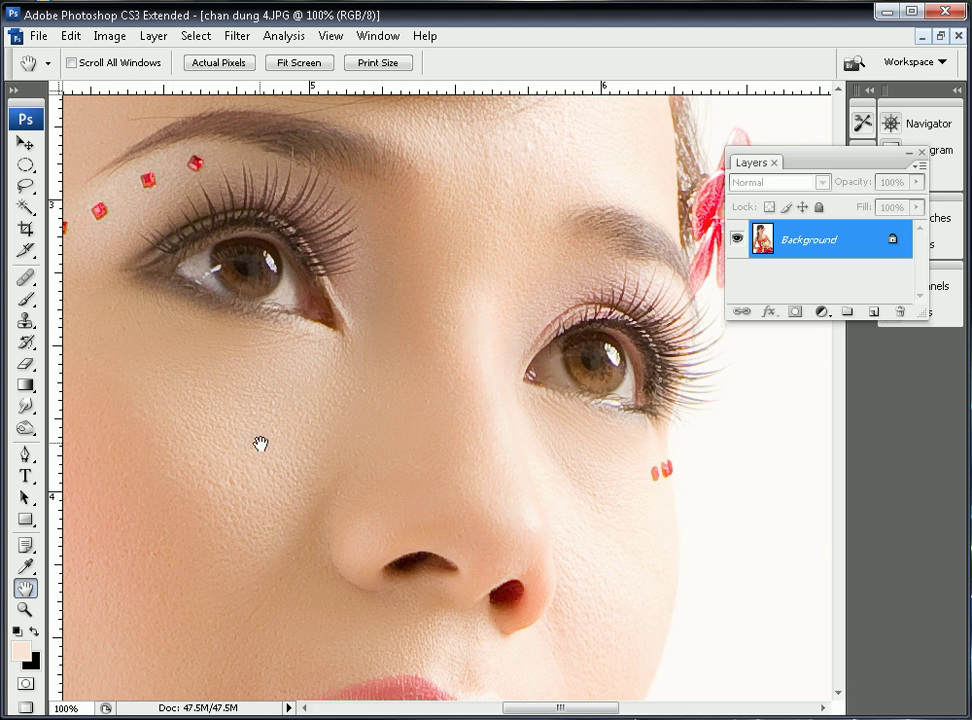
pyautogui.moveTo(412, 408)
pyautogui.mouseDown()
pyautogui.moveTo(393, 397)
pyautogui.moveTo(475, 390)
pyautogui.moveTo(258, 380)
pyautogui.moveTo(310, 403)
pyautogui.mouseUp()
pyautogui.moveTo(202, 421); pyautogui.dragTo(425, 497)
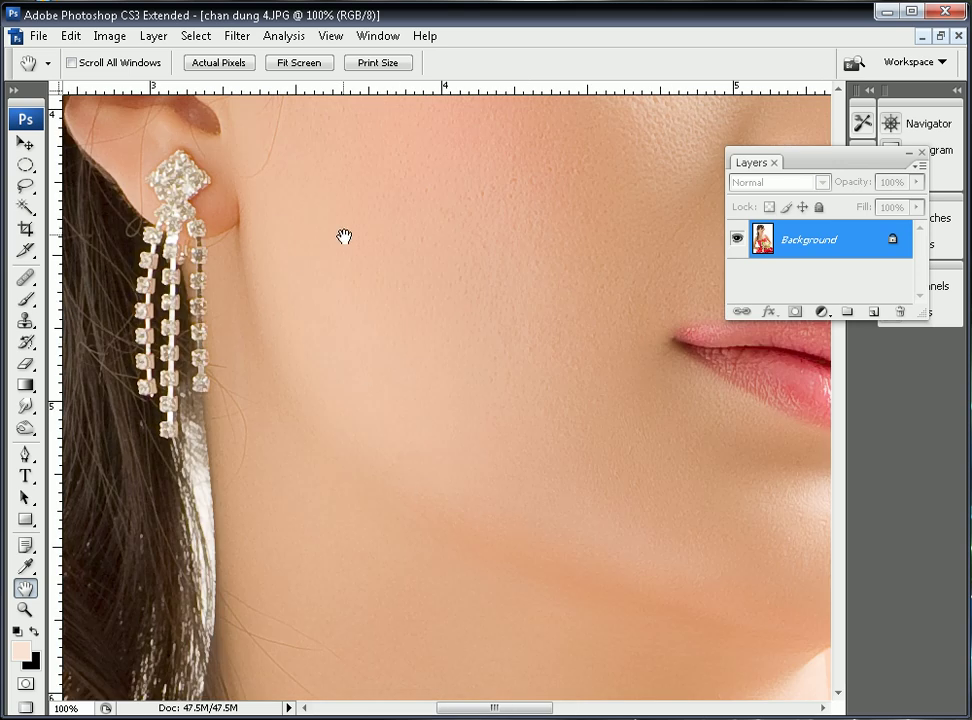
pyautogui.moveTo(344, 236); pyautogui.dragTo(256, 488)
pyautogui.moveTo(490, 432); pyautogui.dragTo(467, 432)
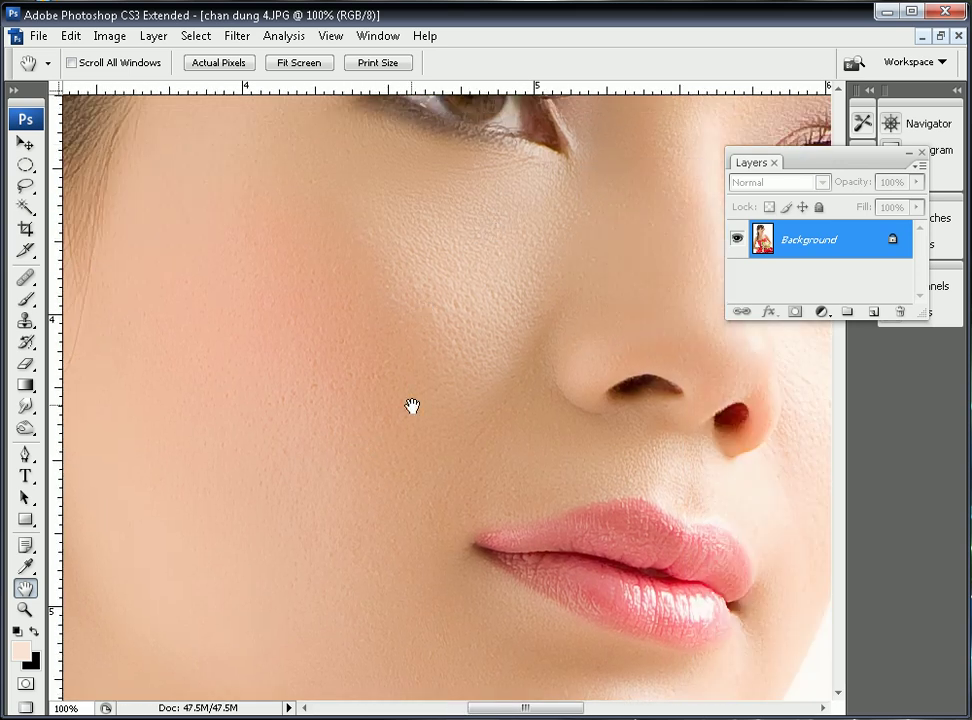
pyautogui.moveTo(434, 239); pyautogui.dragTo(404, 405)
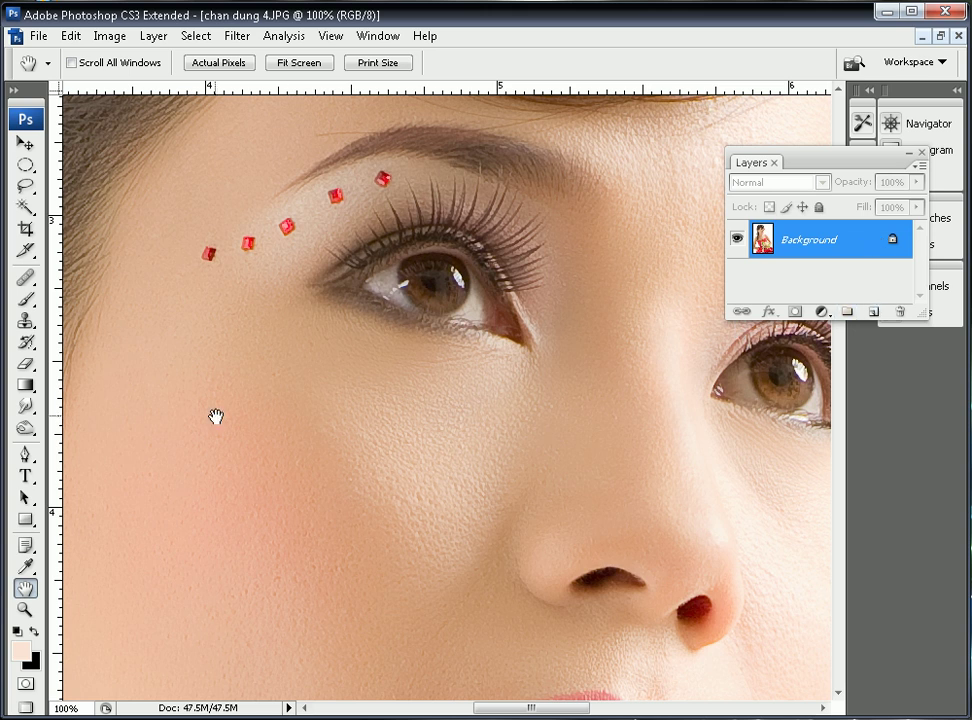
pyautogui.moveTo(223, 443); pyautogui.dragTo(272, 421)
pyautogui.click(160, 36)
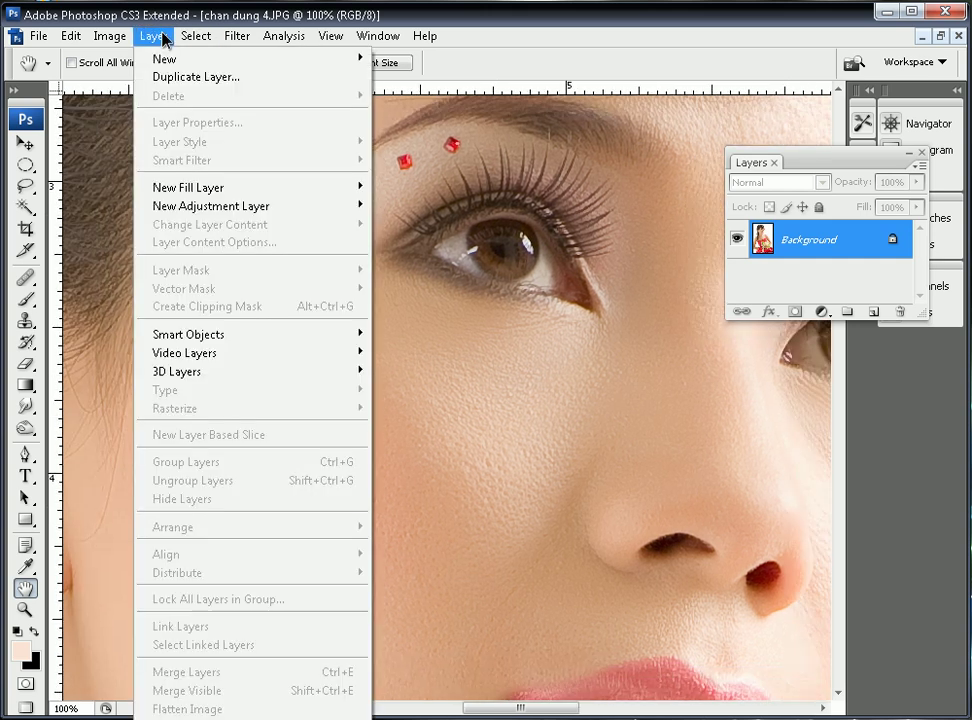
pyautogui.moveTo(165, 58)
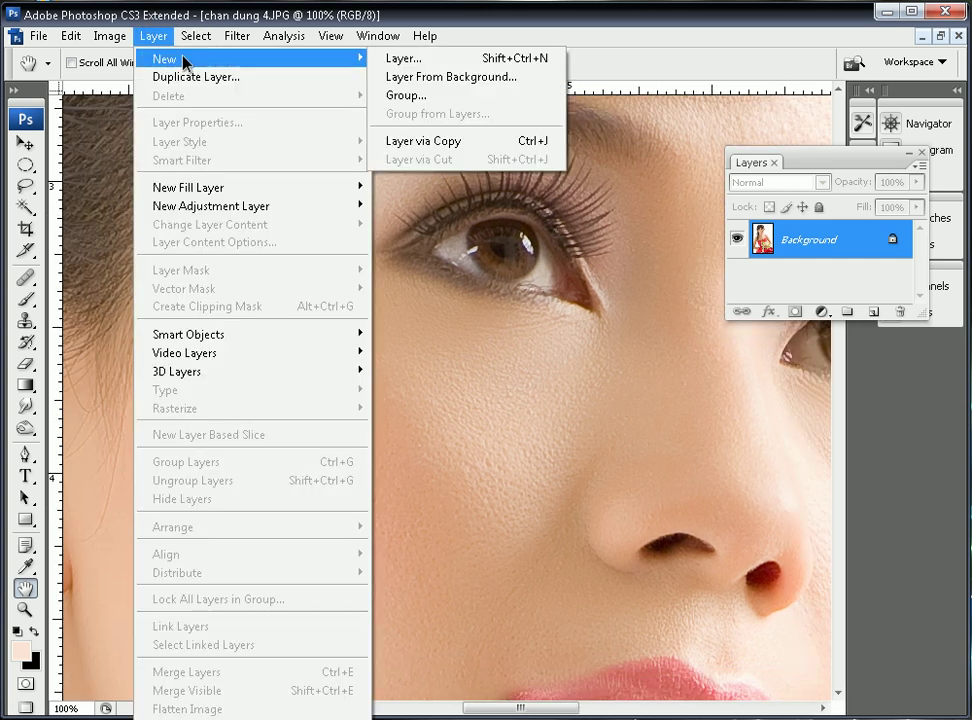
pyautogui.click(514, 62)
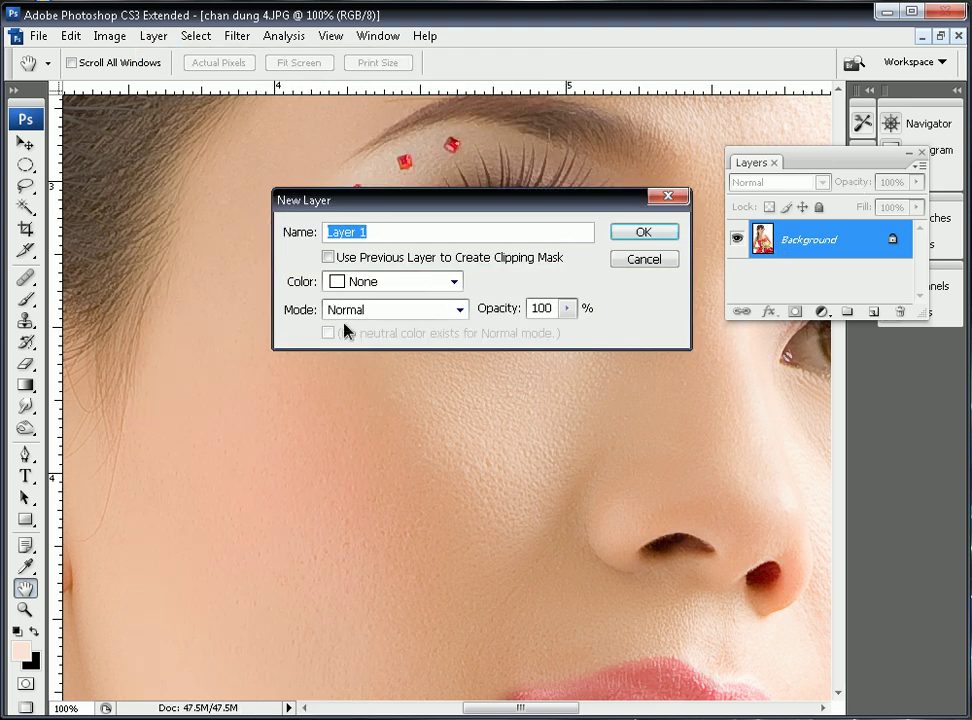
pyautogui.click(648, 263)
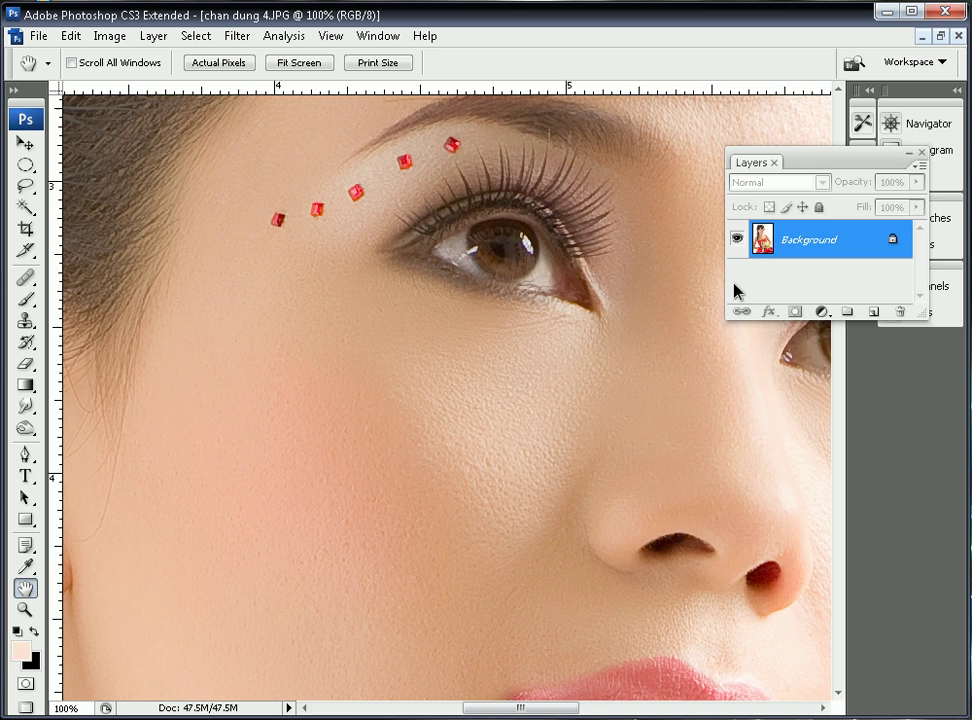
pyautogui.click(874, 311)
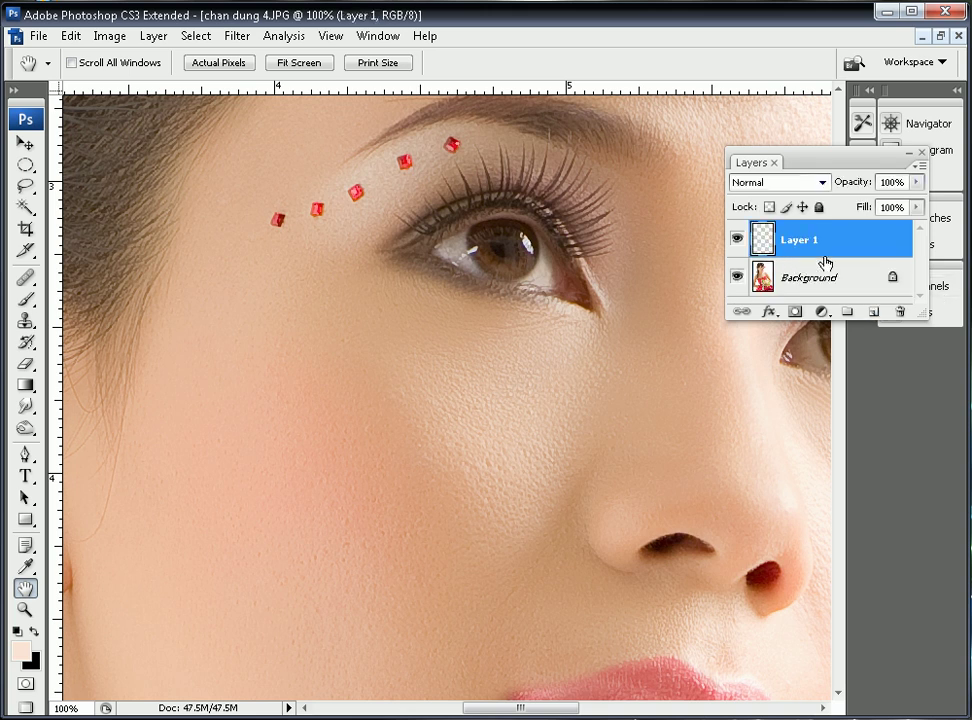
pyautogui.moveTo(853, 252); pyautogui.dragTo(899, 311)
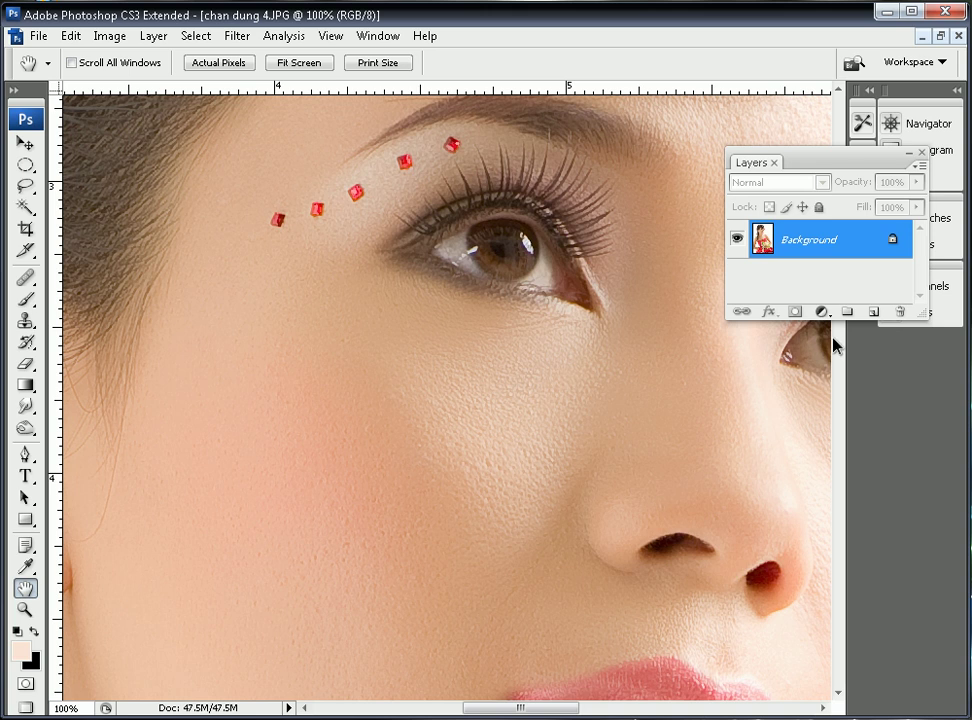
# - Create a new layer named "hat da" in Overlay mode, filled with the Overlay-neutral 50% gray
pyautogui.hotkey('ctrl', 'shift', 'n')
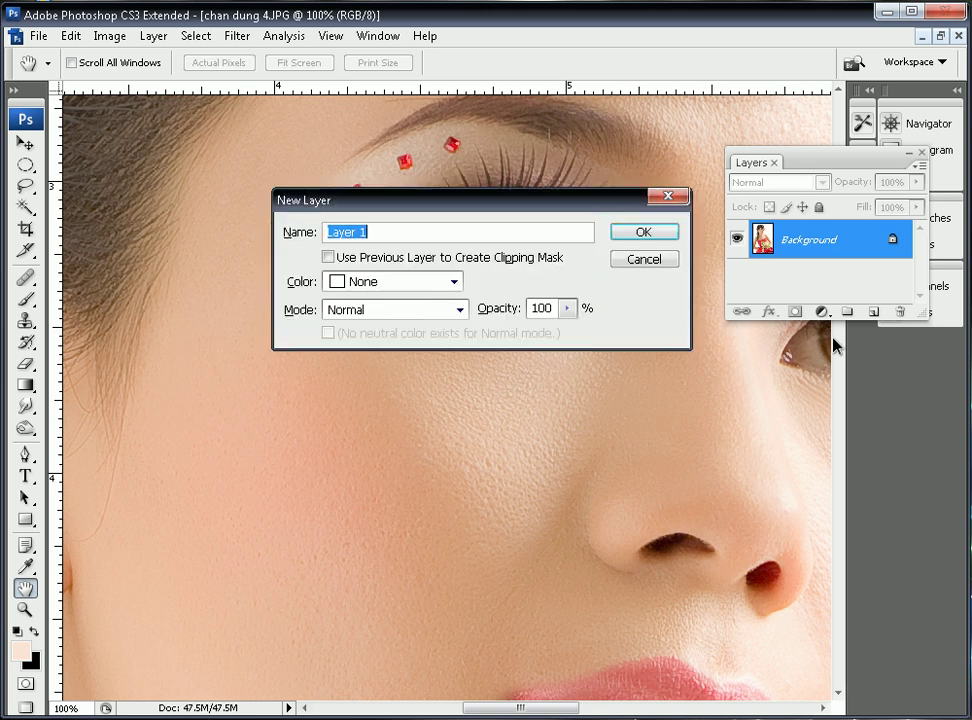
pyautogui.click(392, 310)
pyautogui.click(351, 237)
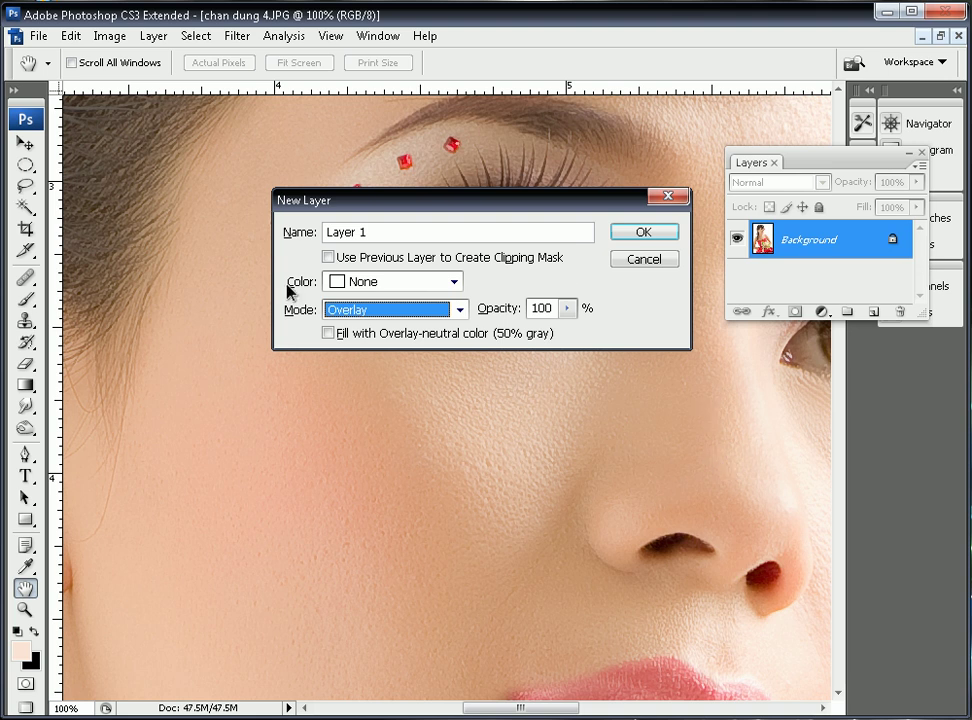
pyautogui.click(329, 333)
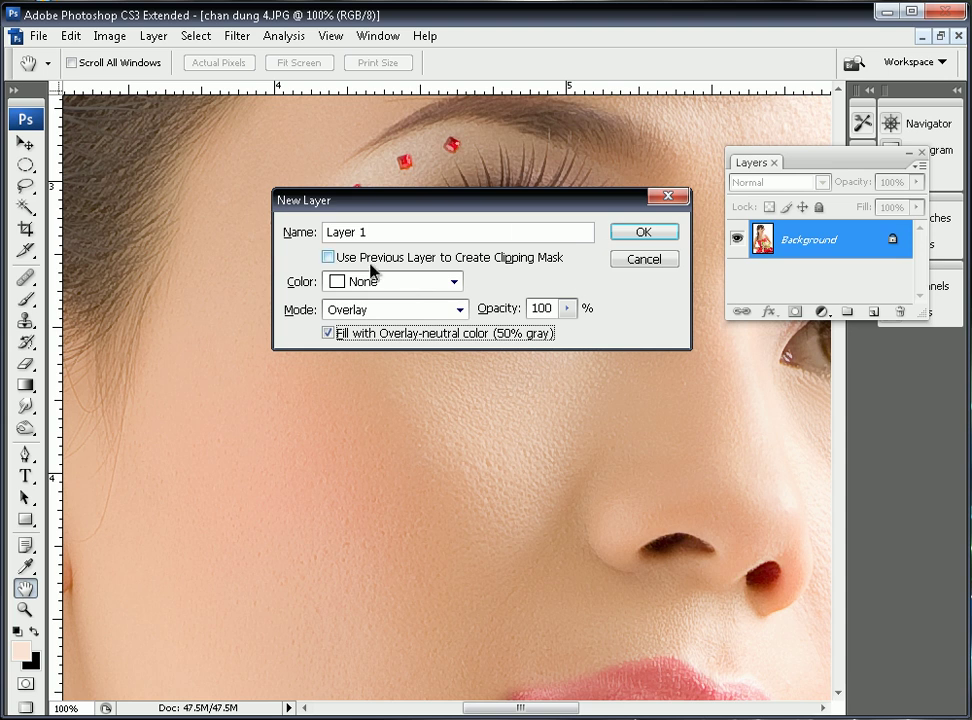
pyautogui.press('Tab')
pyautogui.write('hat da')
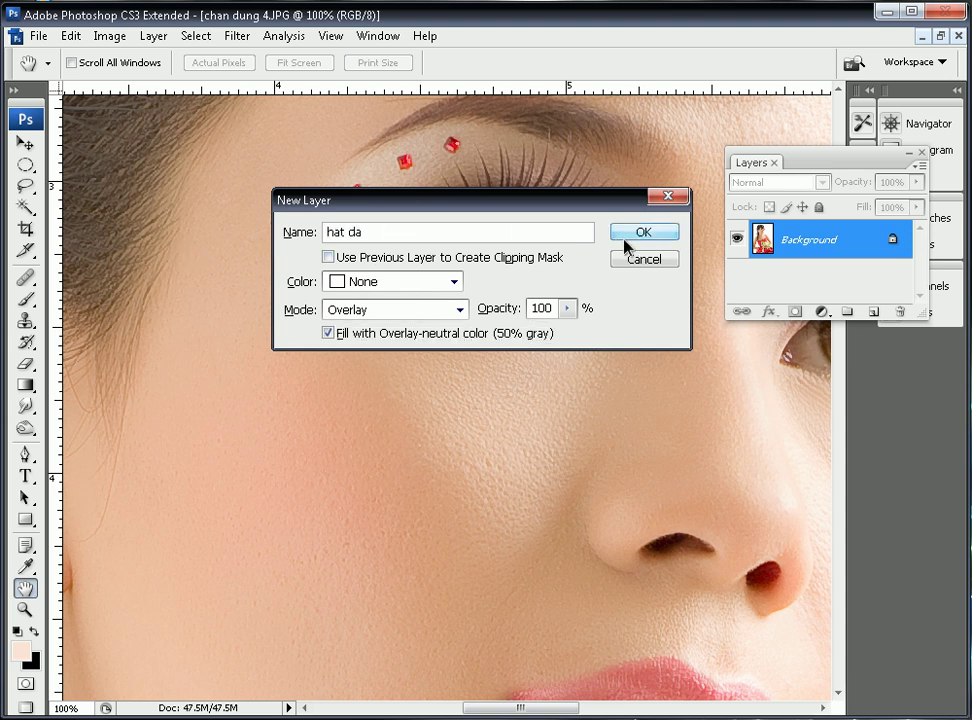
pyautogui.click(632, 234)
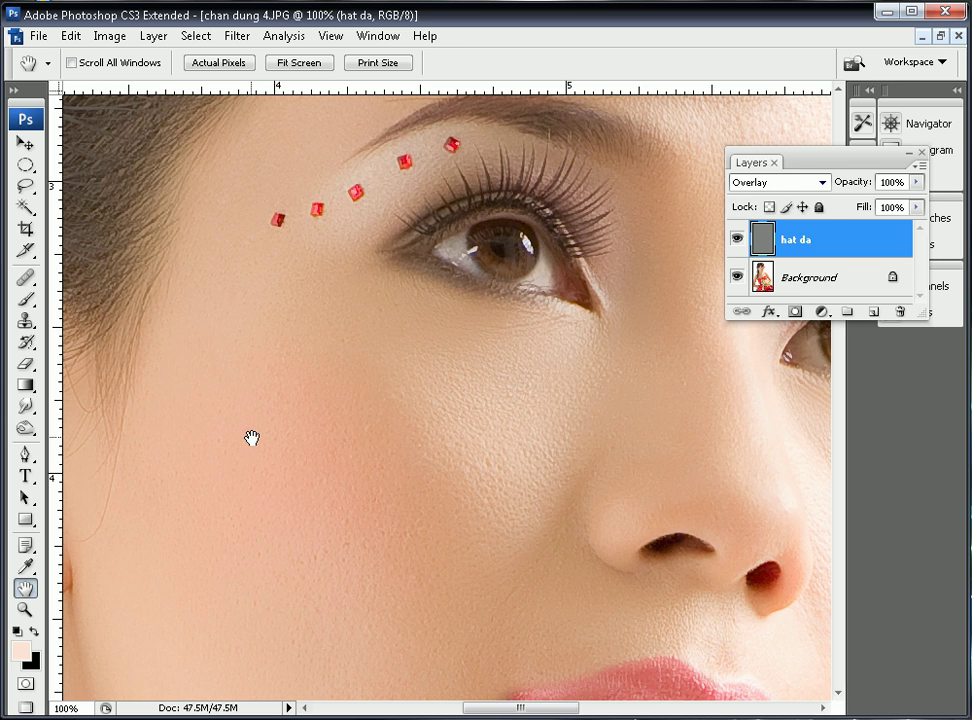
# - Apply a very small amount of uniform, monochromatic Add Noise to the hat da layer
pyautogui.click(237, 36)
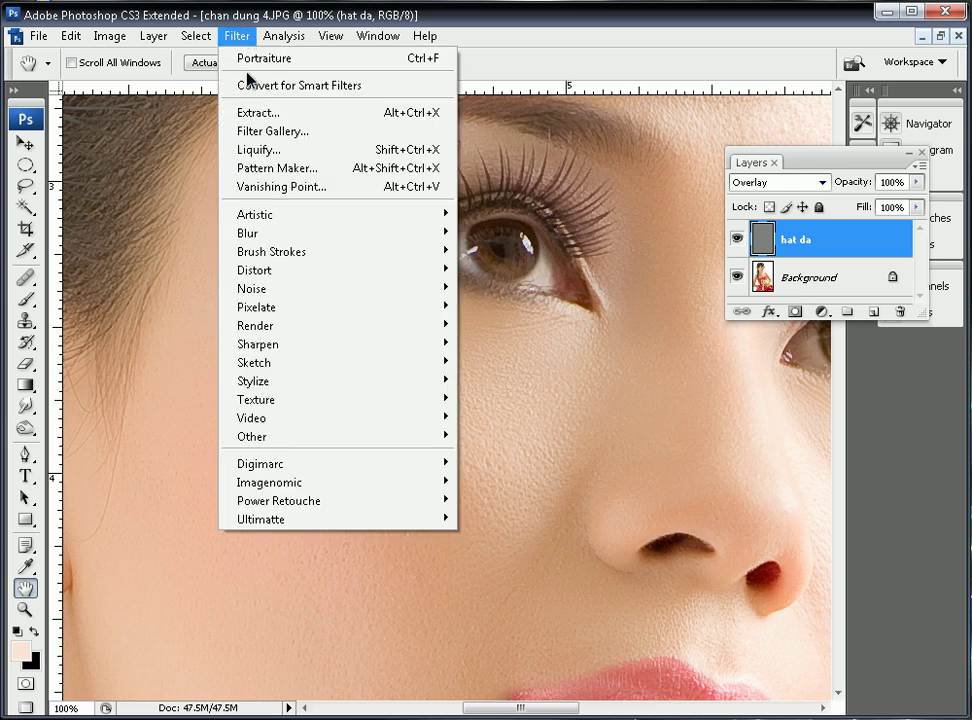
pyautogui.moveTo(295, 291)
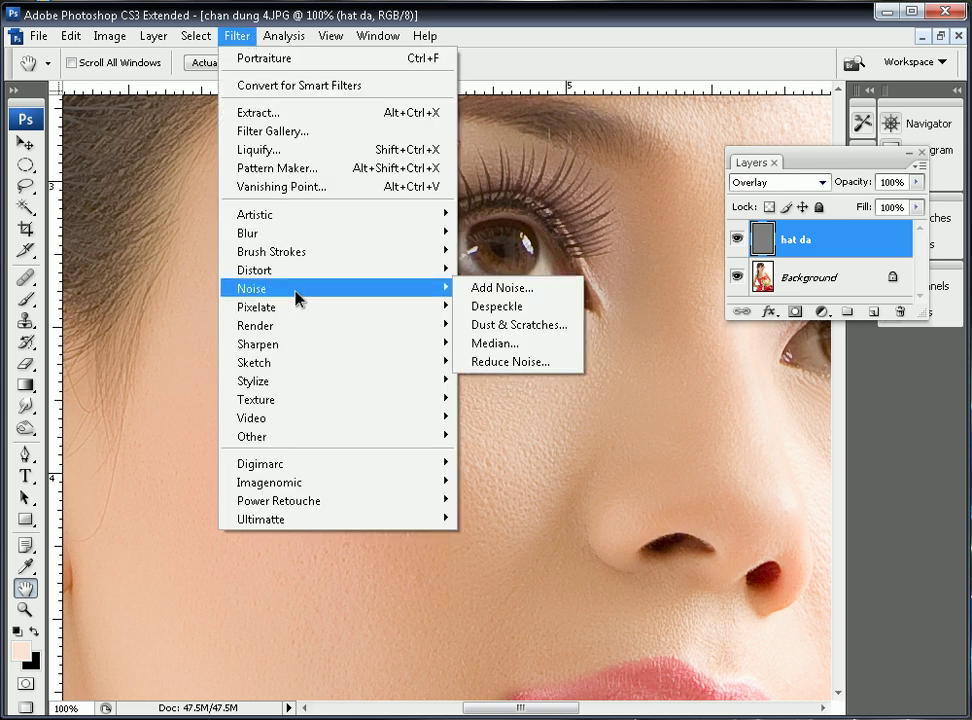
pyautogui.click(491, 288)
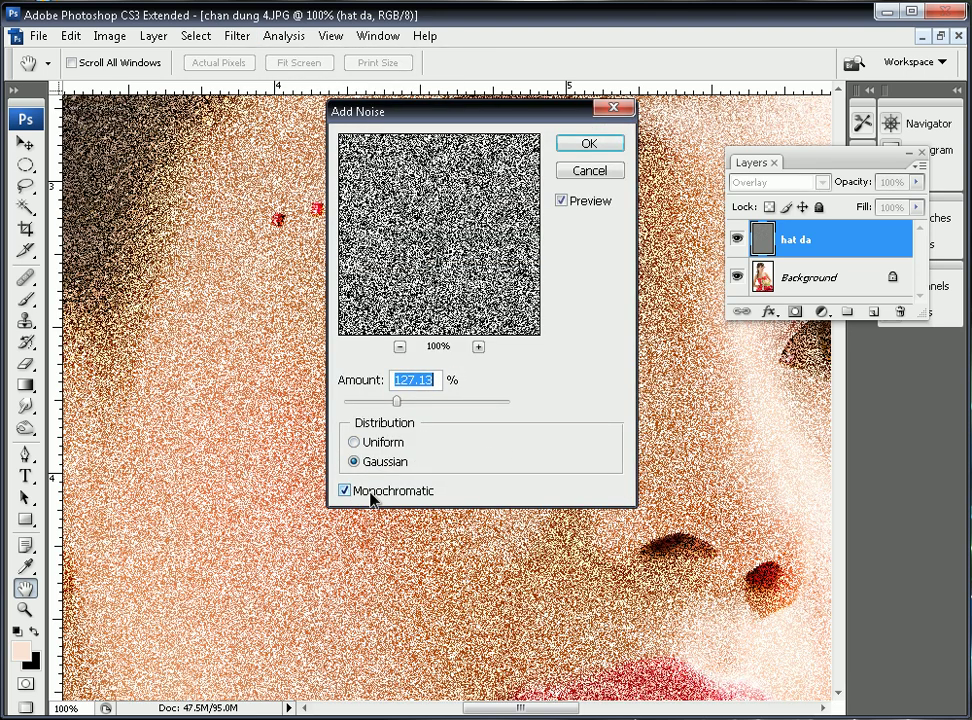
pyautogui.click(354, 442)
pyautogui.moveTo(395, 402); pyautogui.dragTo(343, 404)
pyautogui.moveTo(406, 113); pyautogui.dragTo(619, 281)
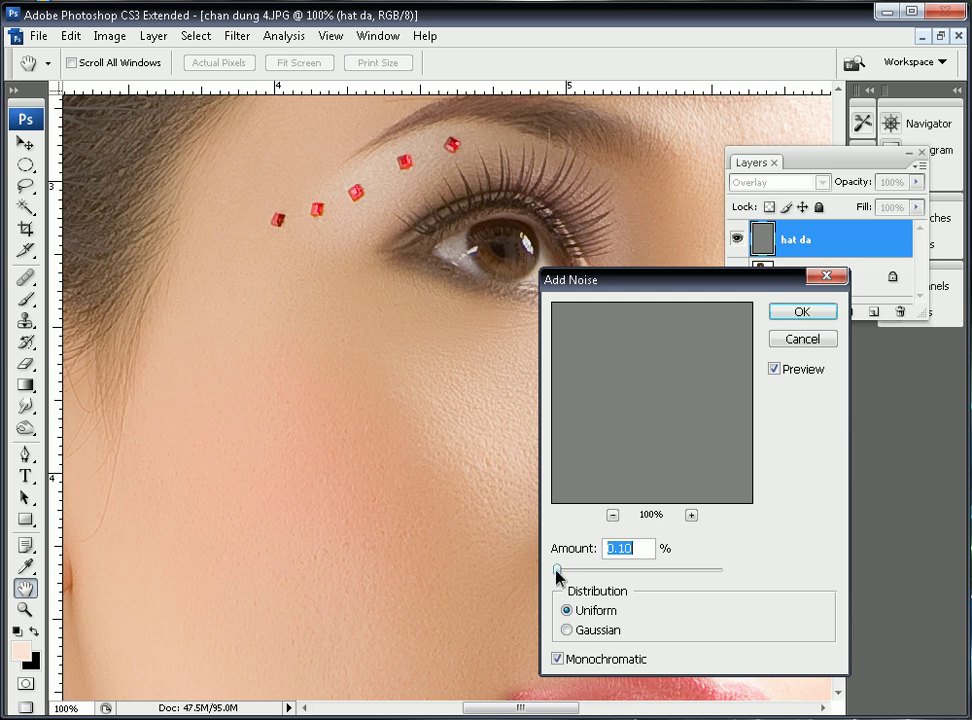
pyautogui.moveTo(558, 572); pyautogui.dragTo(560, 574)
pyautogui.click(778, 317)
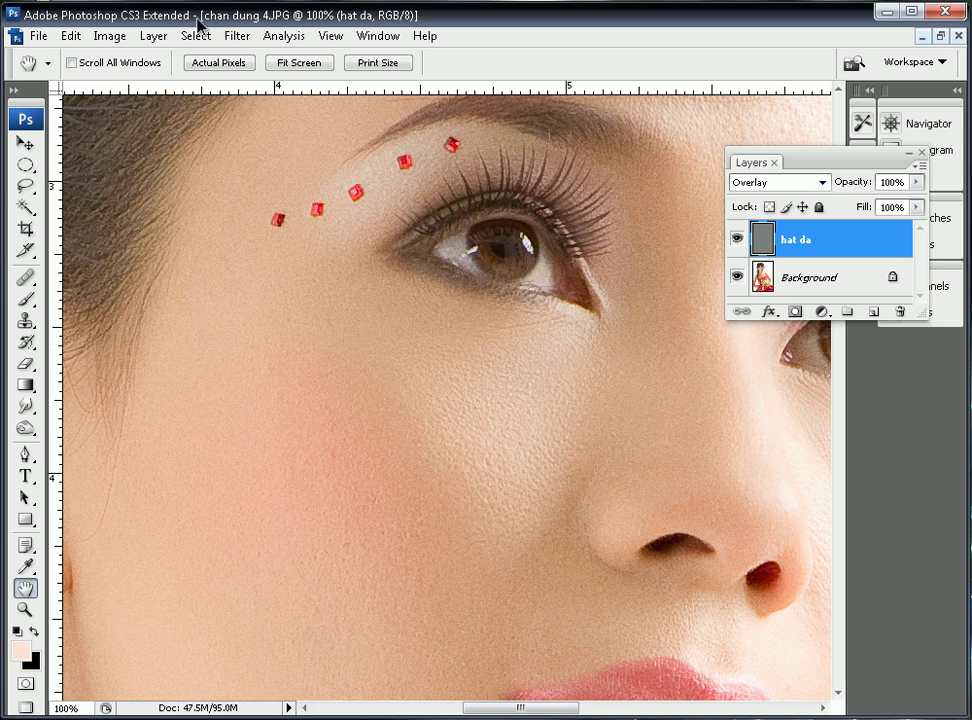
# - Start the Emboss filter on the hat da layer and try an angle of 23° in the preview
pyautogui.click(237, 36)
pyautogui.moveTo(303, 327)
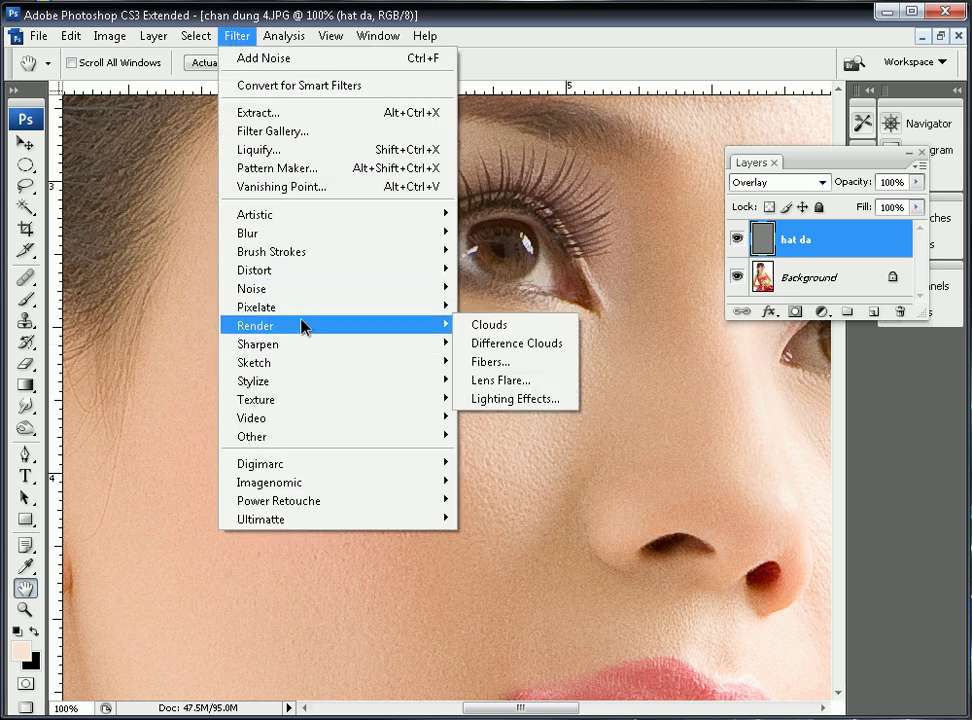
pyautogui.moveTo(289, 381)
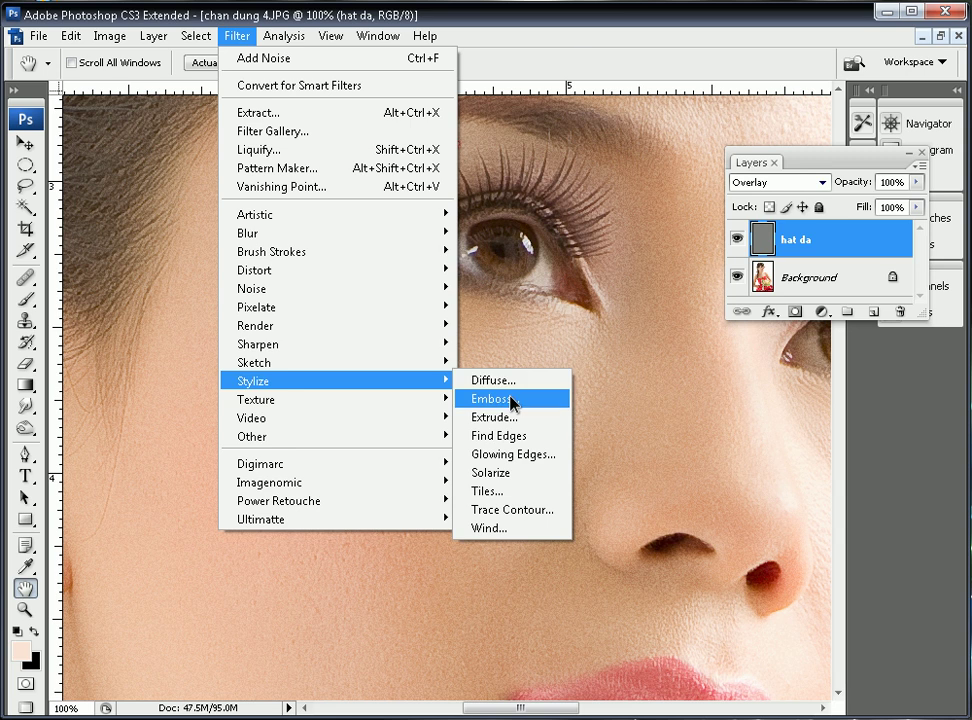
pyautogui.click(510, 399)
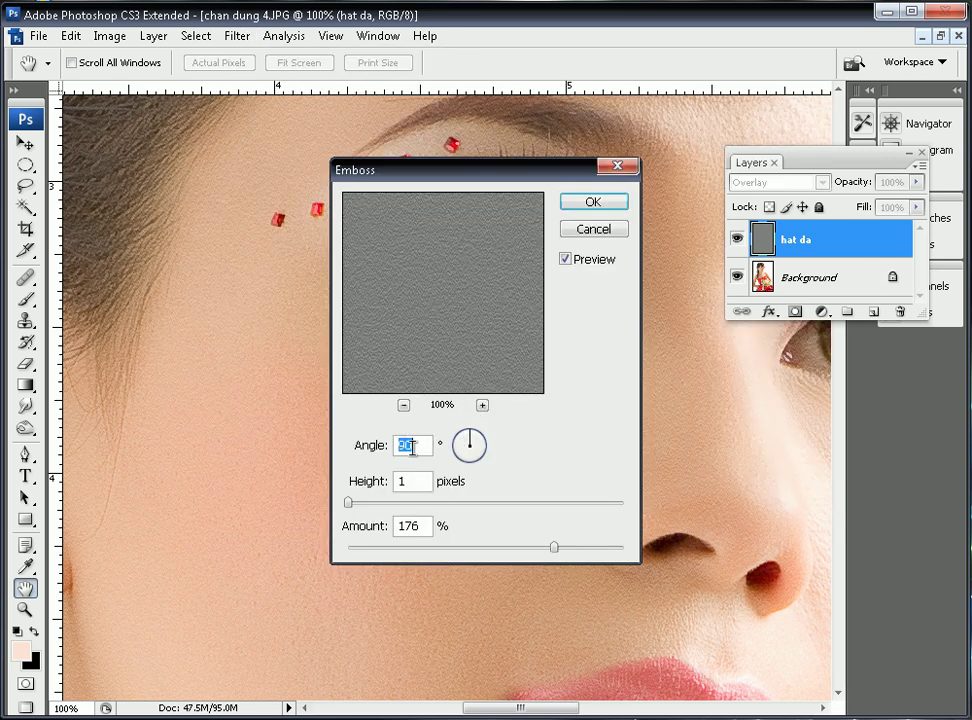
pyautogui.moveTo(468, 183); pyautogui.dragTo(620, 259)
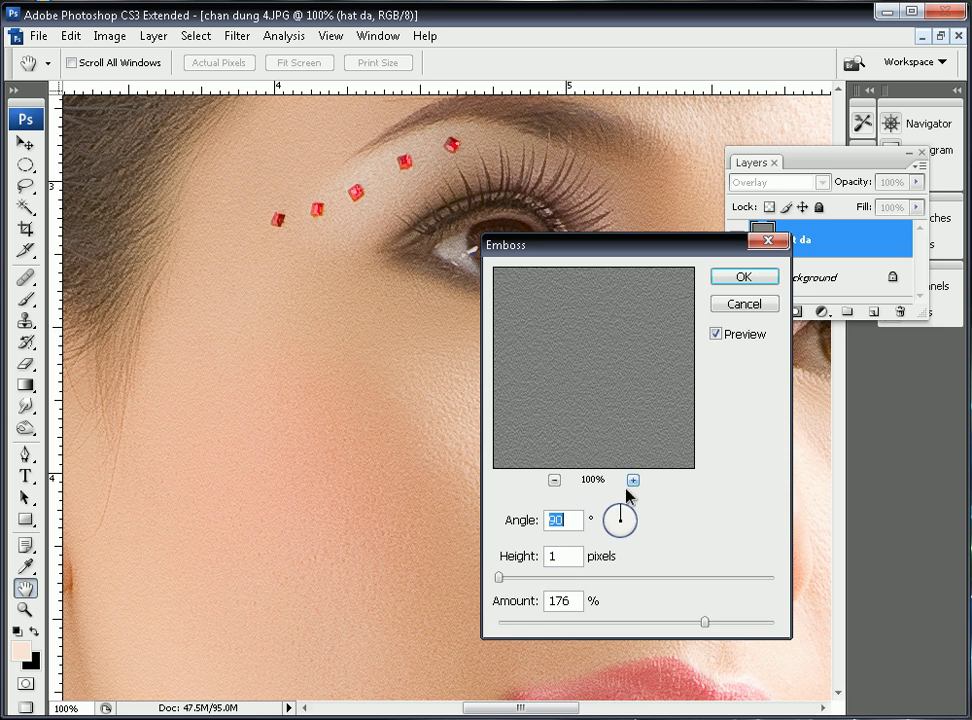
pyautogui.moveTo(622, 510); pyautogui.dragTo(631, 511)
pyautogui.write('90')
pyautogui.doubleClick(572, 557)
pyautogui.click(628, 522)
pyautogui.doubleClick(553, 556)
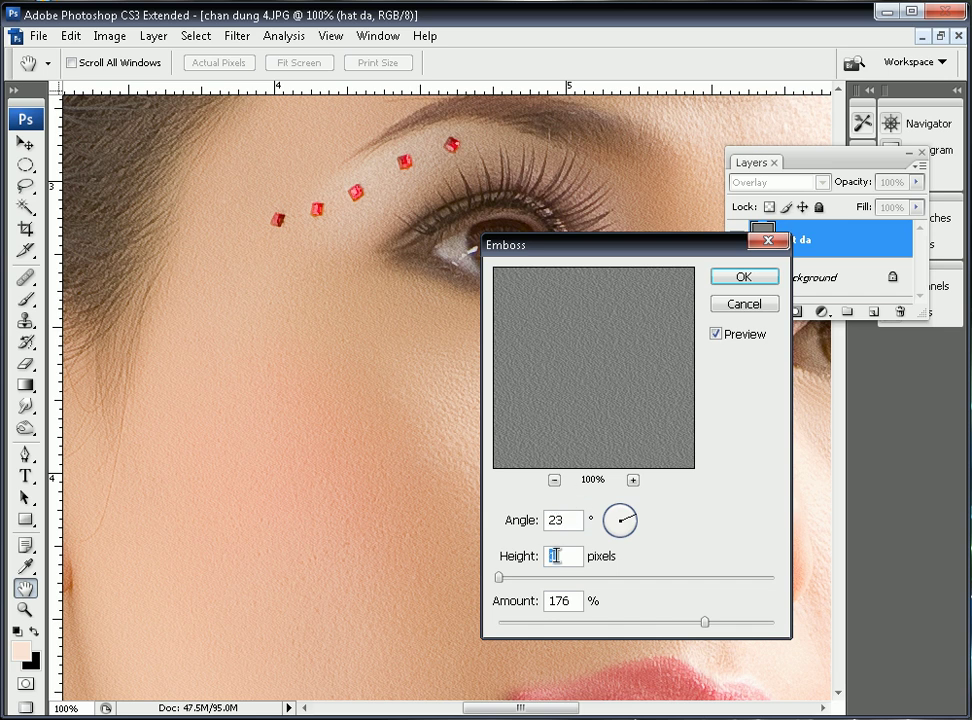
# - Set the emboss angle to 90° and height to 1 pixel, lower the amount, and apply the filter
pyautogui.doubleClick(562, 520)
pyautogui.write('90')
pyautogui.click(530, 578)
pyautogui.write('1')
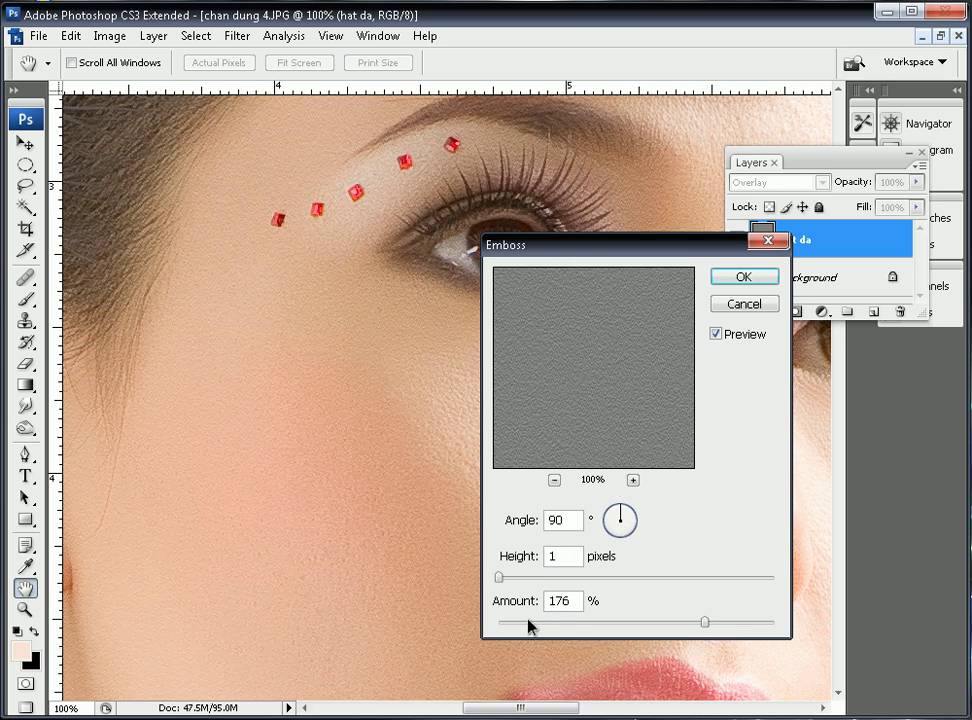
pyautogui.moveTo(705, 628); pyautogui.dragTo(623, 643)
pyautogui.moveTo(560, 633); pyautogui.dragTo(616, 628)
pyautogui.moveTo(643, 628); pyautogui.dragTo(634, 627)
pyautogui.click(744, 277)
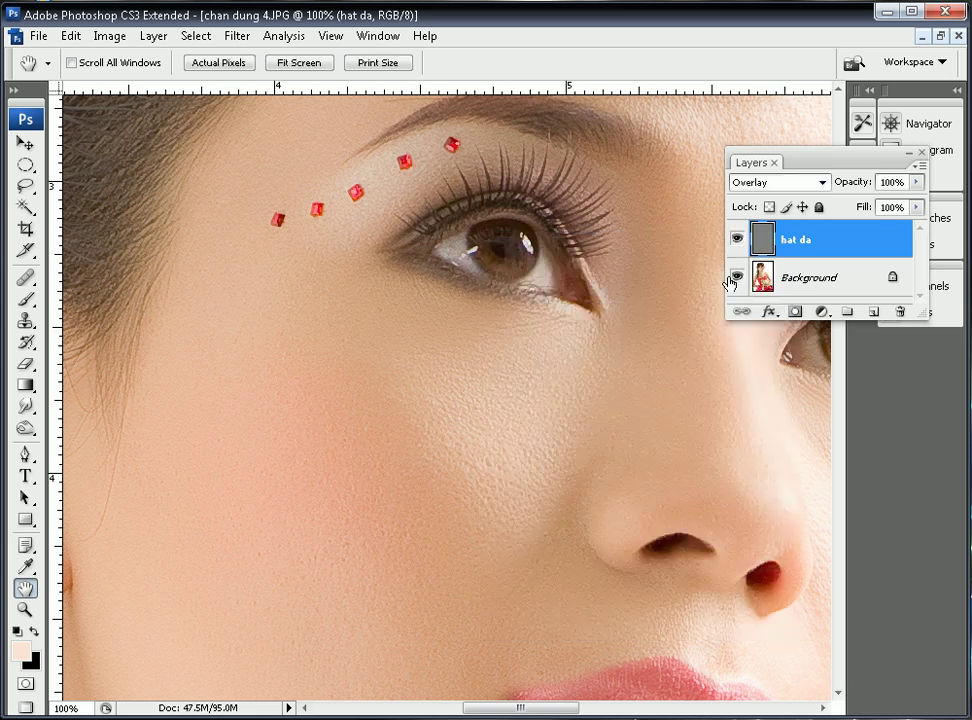
# - Toggle the hat da layer's visibility to compare the skin with and without the grain texture
pyautogui.click(737, 240)
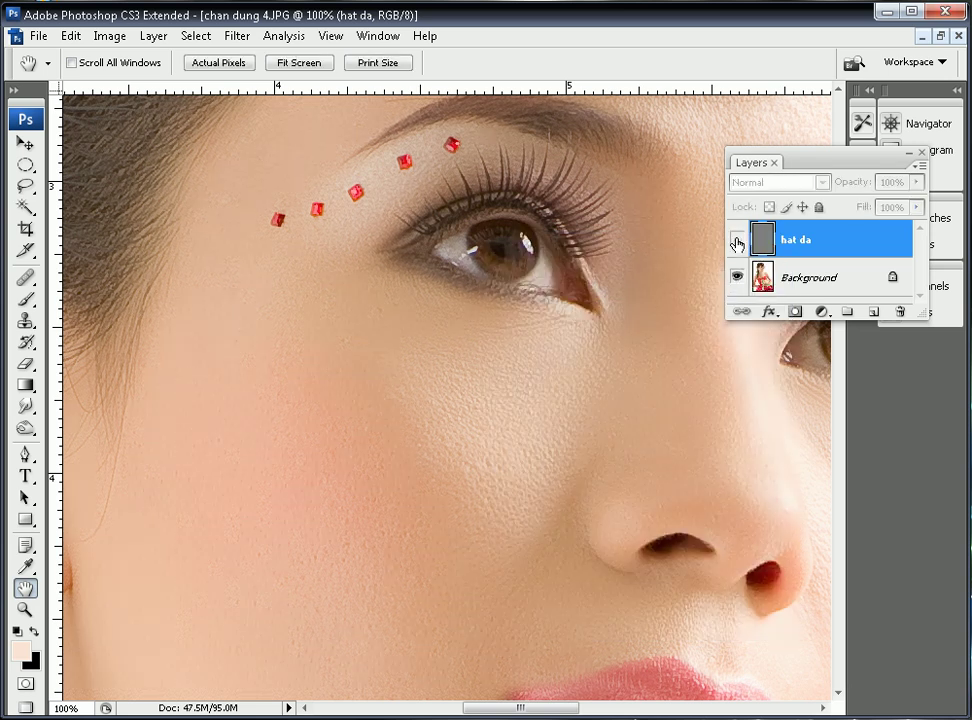
pyautogui.click(737, 241)
pyautogui.click(737, 241)
pyautogui.click(737, 241)
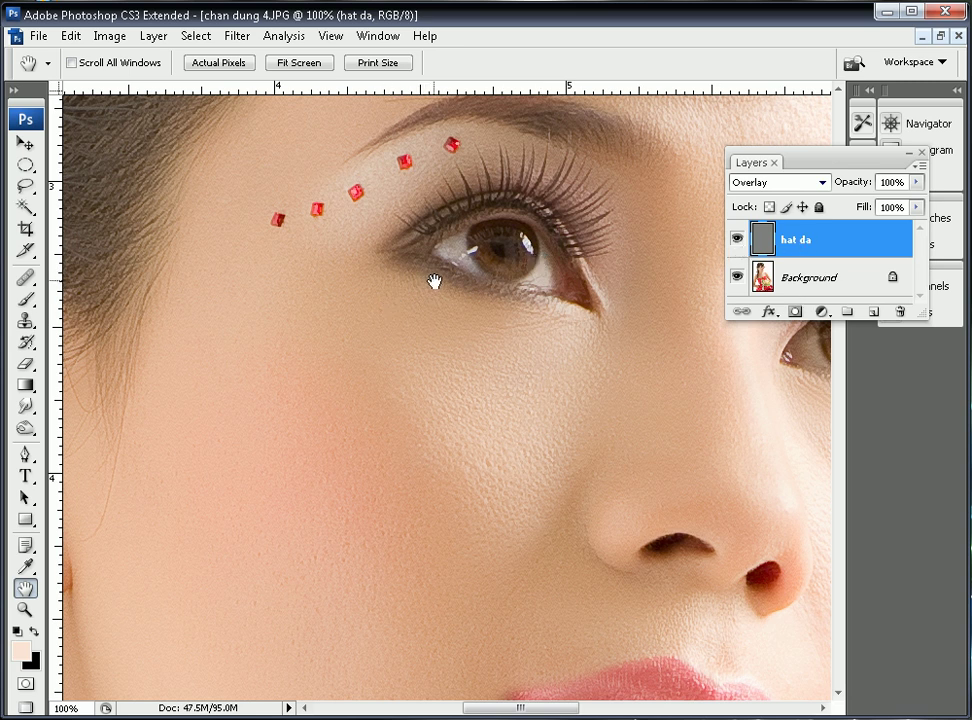
# - Add a black mask to the hat da layer and set up a soft white brush at 195 px and 51% opacity
pyautogui.keyDown('alt'); pyautogui.click(796, 313); pyautogui.keyUp('alt')
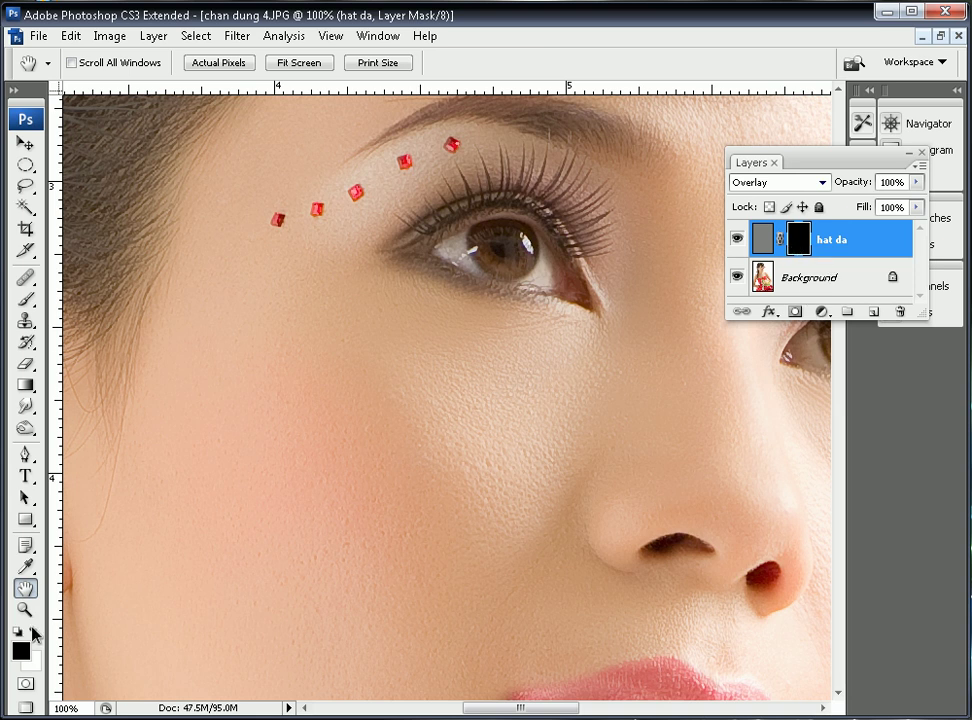
pyautogui.press('x')
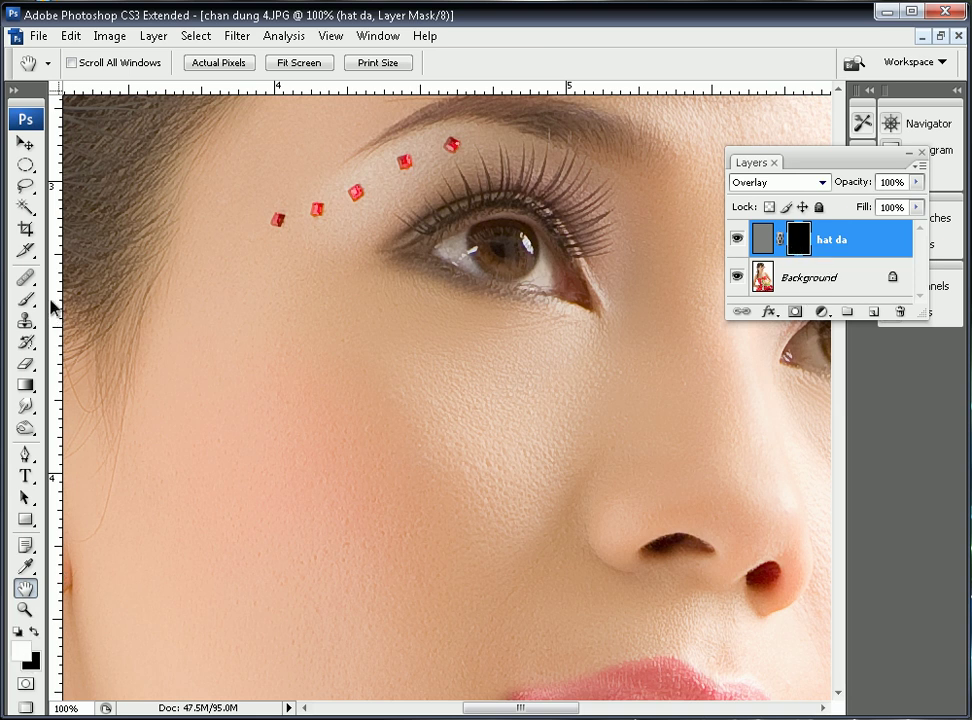
pyautogui.click(26, 299)
pyautogui.click(408, 64)
pyautogui.click(447, 83)
pyautogui.moveTo(449, 86); pyautogui.dragTo(454, 87)
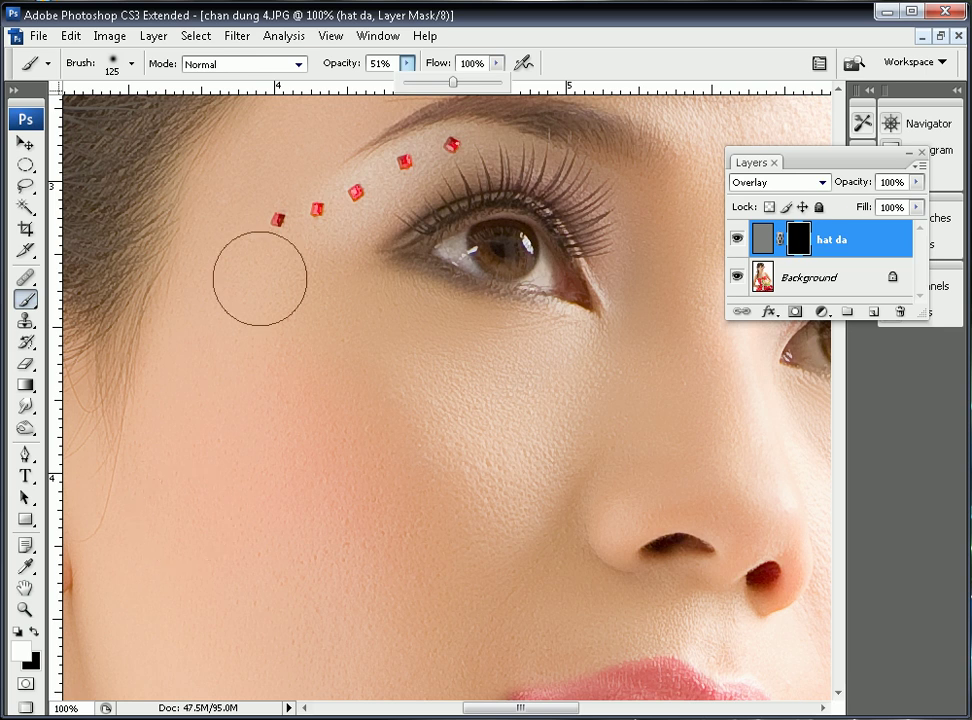
pyautogui.click(131, 63)
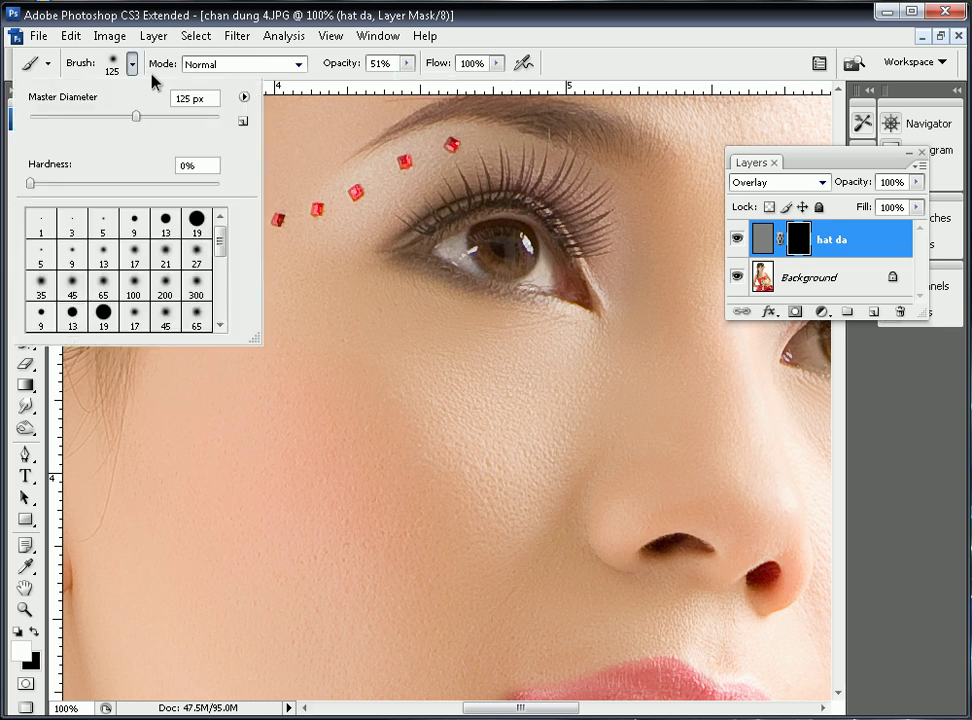
pyautogui.click(169, 118)
pyautogui.press('Return')
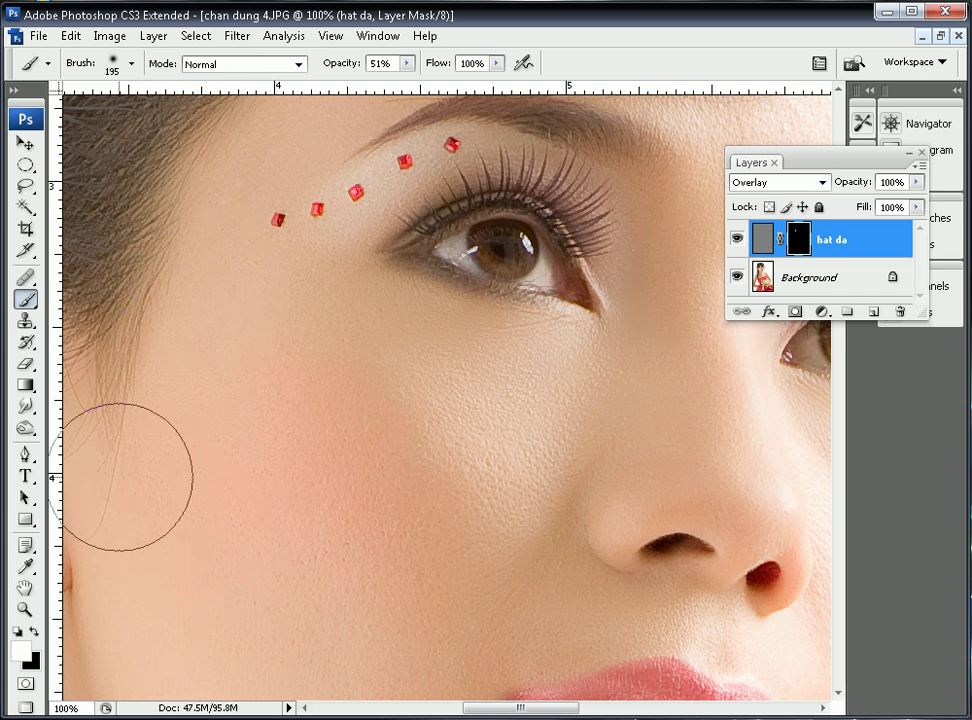
# - Paint white on the hat da mask over the cheek, jaw, chin and neck to reveal the skin texture
pyautogui.moveTo(221, 574); pyautogui.dragTo(230, 442)
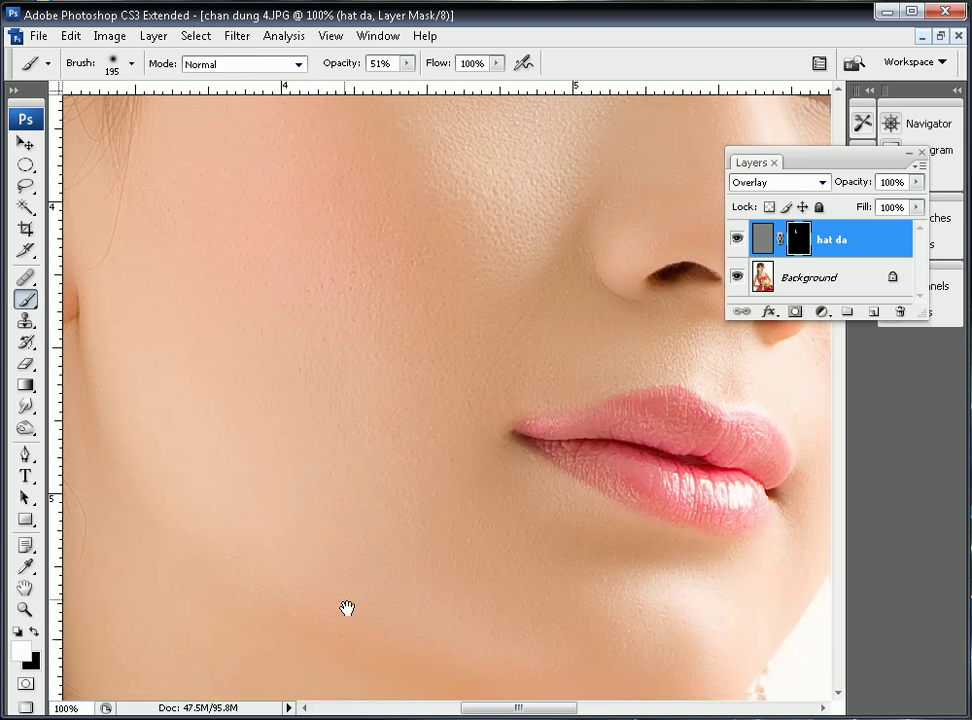
pyautogui.moveTo(347, 610); pyautogui.dragTo(347, 578)
pyautogui.moveTo(506, 641); pyautogui.dragTo(495, 495)
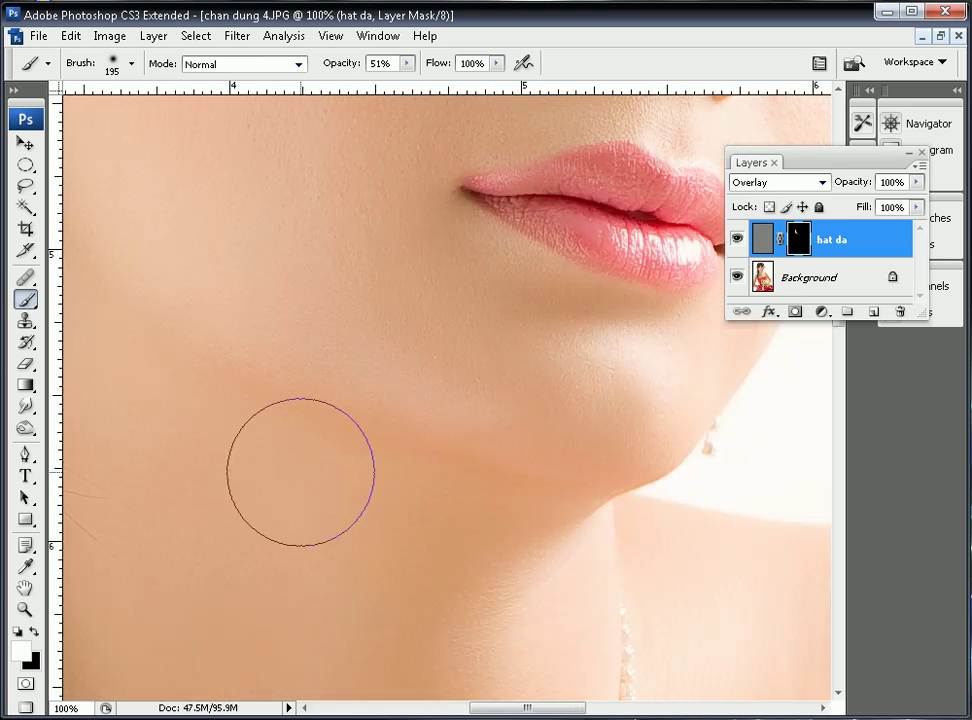
pyautogui.moveTo(184, 401); pyautogui.dragTo(337, 474)
pyautogui.moveTo(305, 277); pyautogui.dragTo(361, 531)
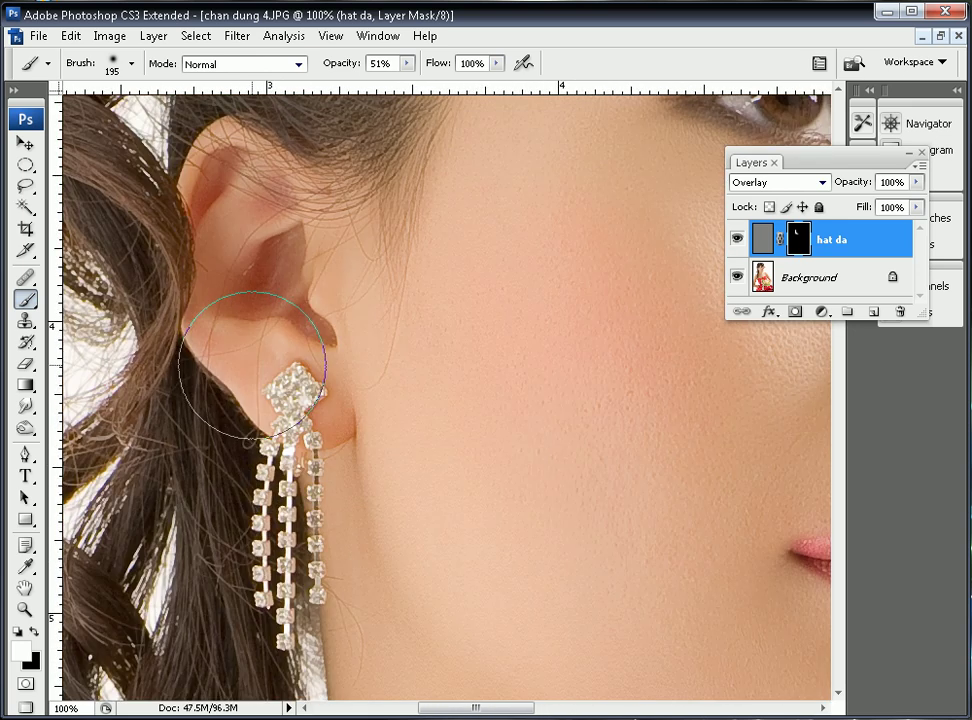
# - Reveal the texture around the ear, temple and forehead by painting the mask with an 80 to 90 px brush
pyautogui.press('p')
pyautogui.click(24, 300)
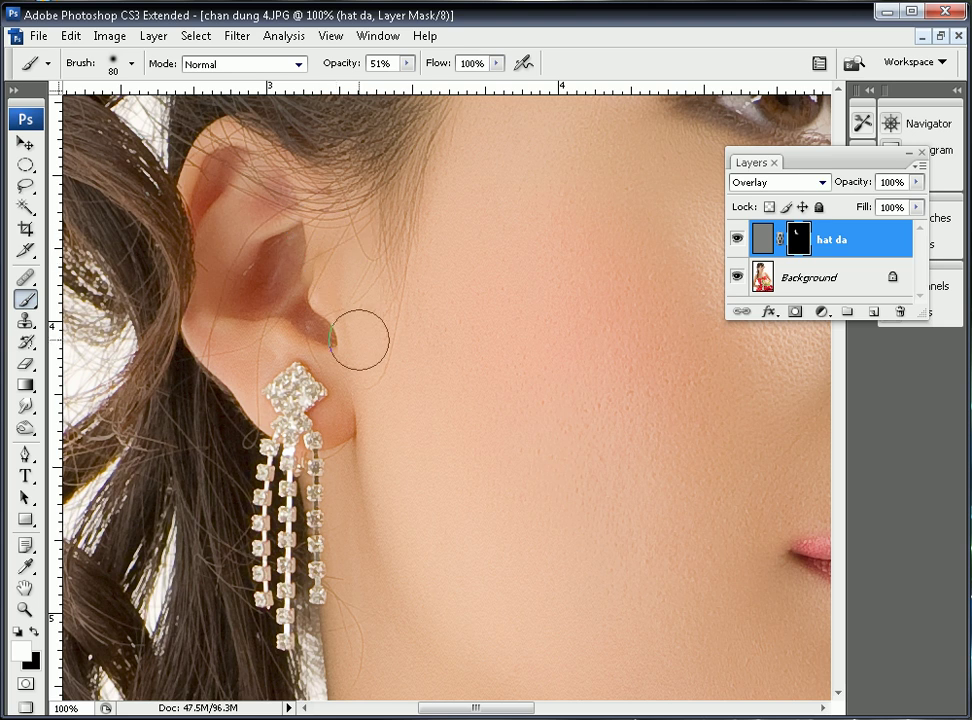
pyautogui.moveTo(428, 273); pyautogui.dragTo(299, 279)
pyautogui.moveTo(334, 219); pyautogui.dragTo(297, 267)
pyautogui.moveTo(452, 214); pyautogui.dragTo(343, 385)
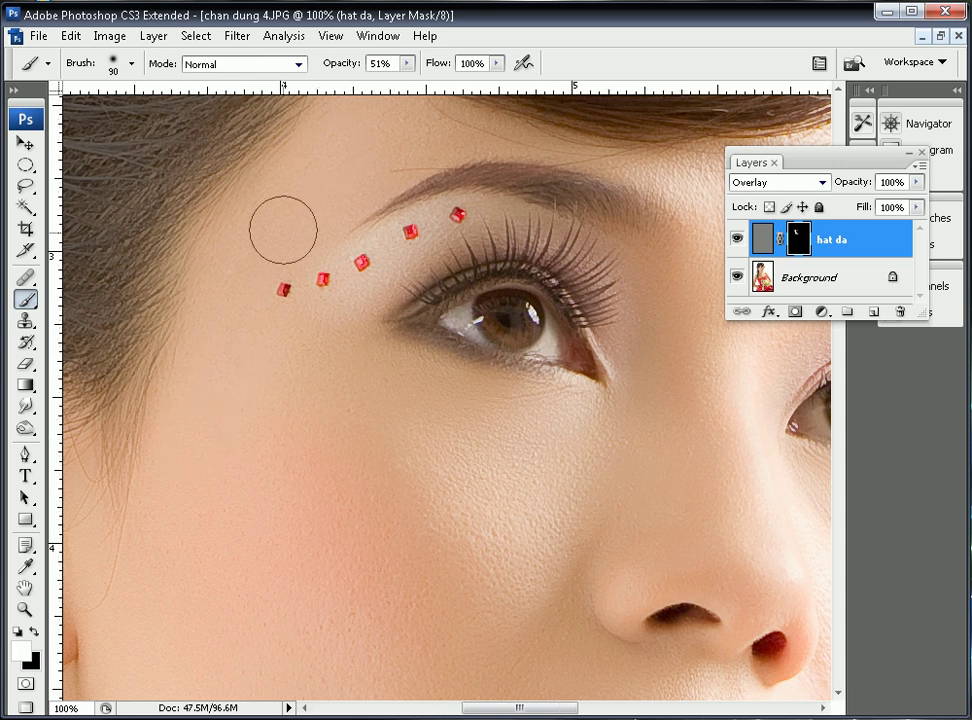
pyautogui.moveTo(593, 303)
pyautogui.mouseDown()
pyautogui.moveTo(375, 305)
pyautogui.moveTo(466, 401)
pyautogui.moveTo(383, 381)
pyautogui.mouseUp()
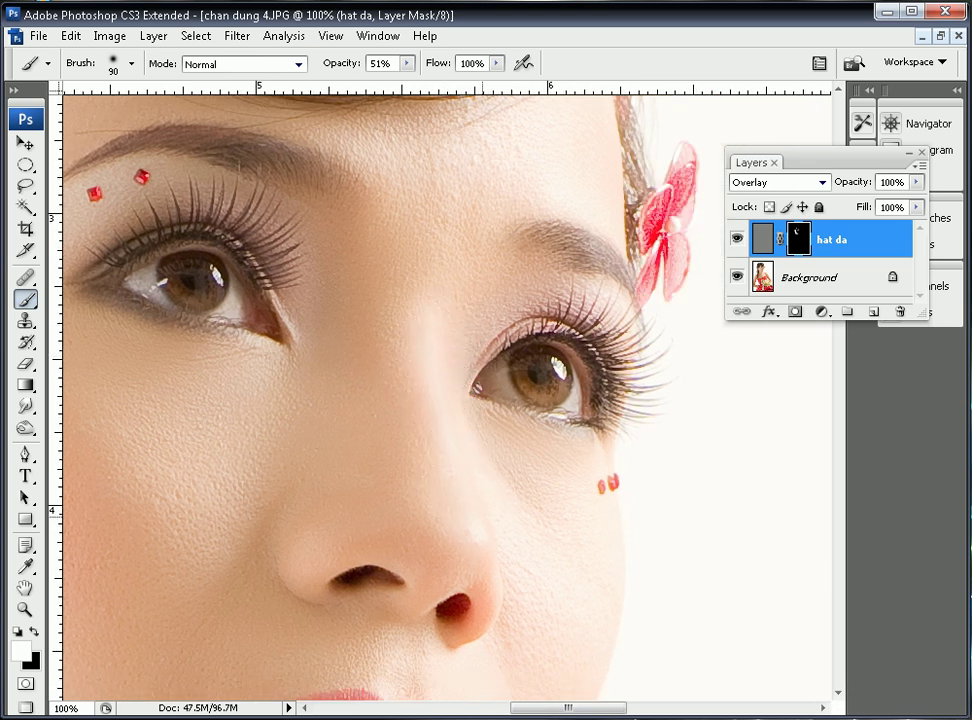
# - Paint white on the hat da mask over the nose and adjoining cheek with an 80 px brush to reveal the texture
pyautogui.moveTo(386, 363); pyautogui.dragTo(564, 575)
pyautogui.press('[')
pyautogui.press('space')
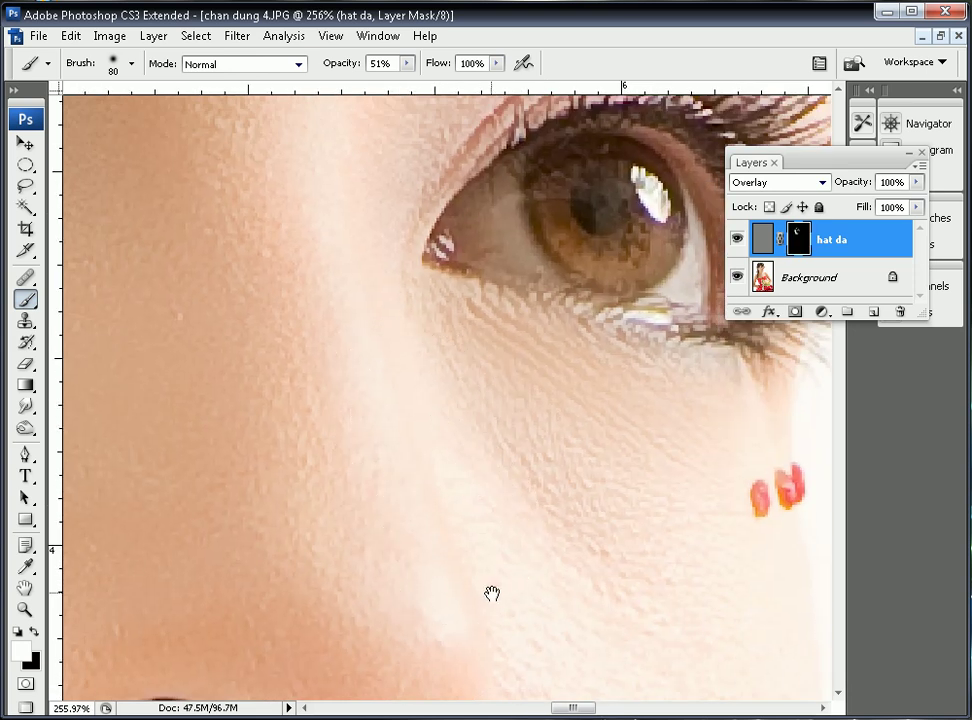
pyautogui.moveTo(492, 594); pyautogui.dragTo(402, 354)
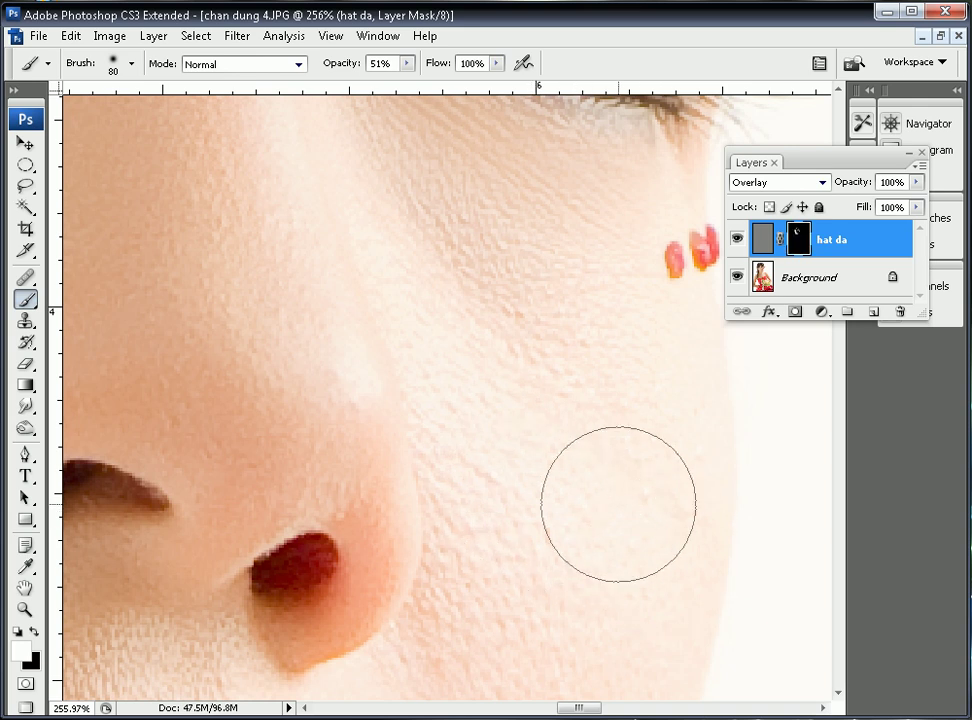
pyautogui.moveTo(278, 455)
pyautogui.mouseDown()
pyautogui.moveTo(430, 375)
pyautogui.moveTo(452, 347)
pyautogui.mouseUp()
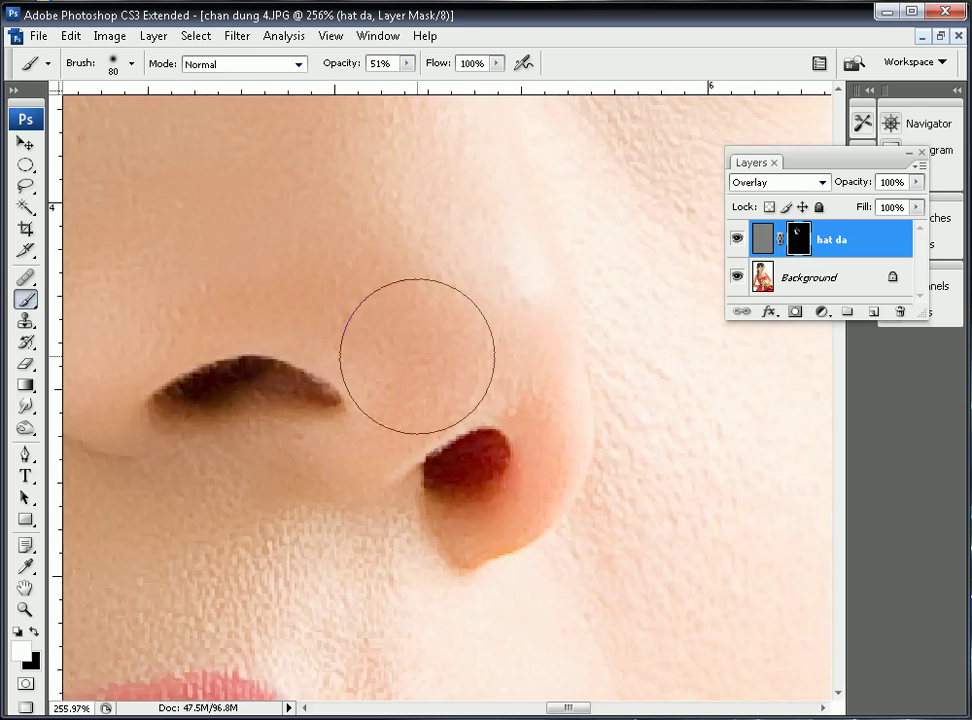
pyautogui.moveTo(338, 292); pyautogui.dragTo(480, 273)
pyautogui.moveTo(252, 328); pyautogui.dragTo(199, 505)
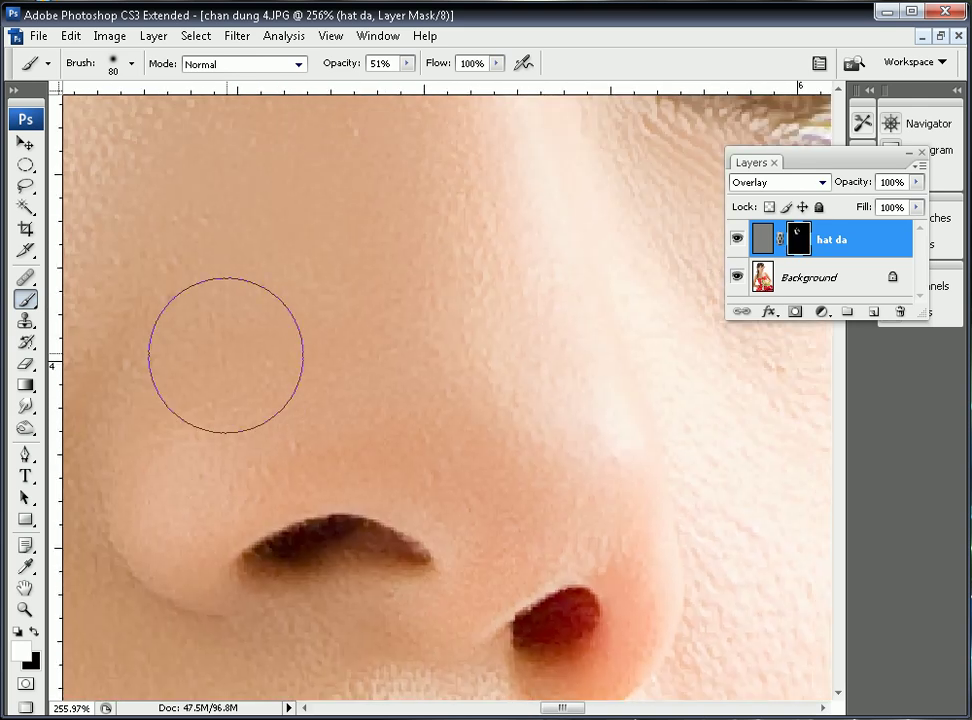
pyautogui.moveTo(304, 265); pyautogui.dragTo(335, 452)
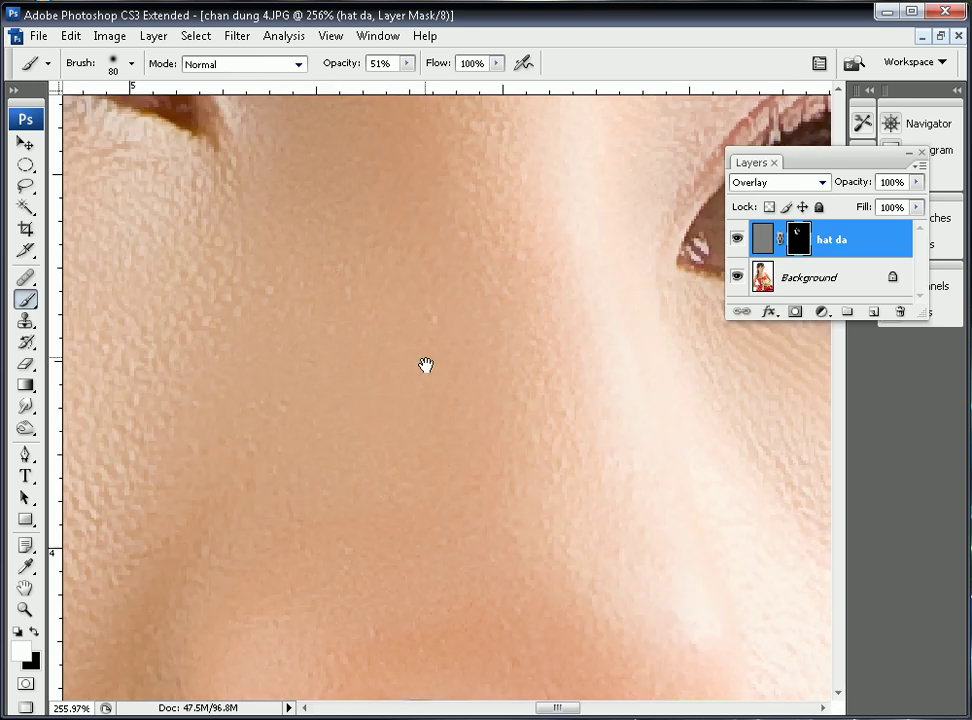
# - Reveal the skin texture along the nose bridge, between the brows and around the far eye by painting the mask white
pyautogui.moveTo(425, 365); pyautogui.dragTo(416, 534)
pyautogui.moveTo(412, 343); pyautogui.dragTo(545, 572)
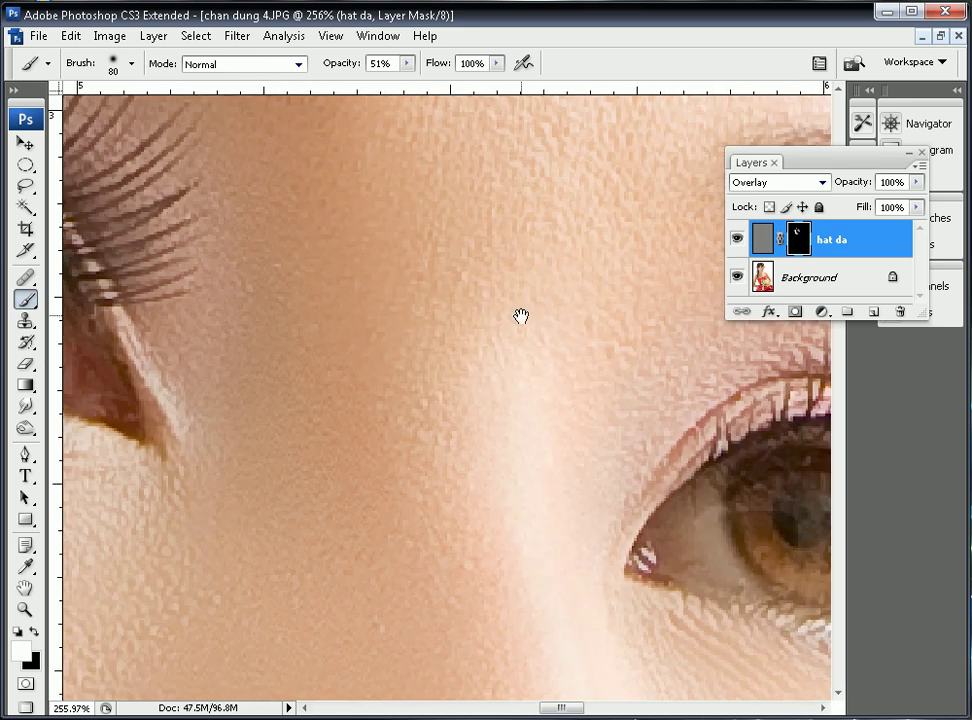
pyautogui.moveTo(521, 316); pyautogui.dragTo(458, 614)
pyautogui.moveTo(715, 570); pyautogui.dragTo(416, 386)
pyautogui.moveTo(492, 202); pyautogui.dragTo(373, 354)
pyautogui.moveTo(421, 381)
pyautogui.mouseDown()
pyautogui.moveTo(273, 295)
pyautogui.moveTo(284, 276)
pyautogui.mouseUp()
pyautogui.moveTo(370, 302); pyautogui.dragTo(425, 449)
pyautogui.moveTo(516, 434)
pyautogui.mouseDown()
pyautogui.moveTo(442, 434)
pyautogui.moveTo(407, 398)
pyautogui.mouseUp()
# - Paint the mask white over the far cheek, from below the eye and red gems down beside the mouth
pyautogui.moveTo(525, 573)
pyautogui.mouseDown()
pyautogui.moveTo(500, 529)
pyautogui.moveTo(427, 184)
pyautogui.mouseUp()
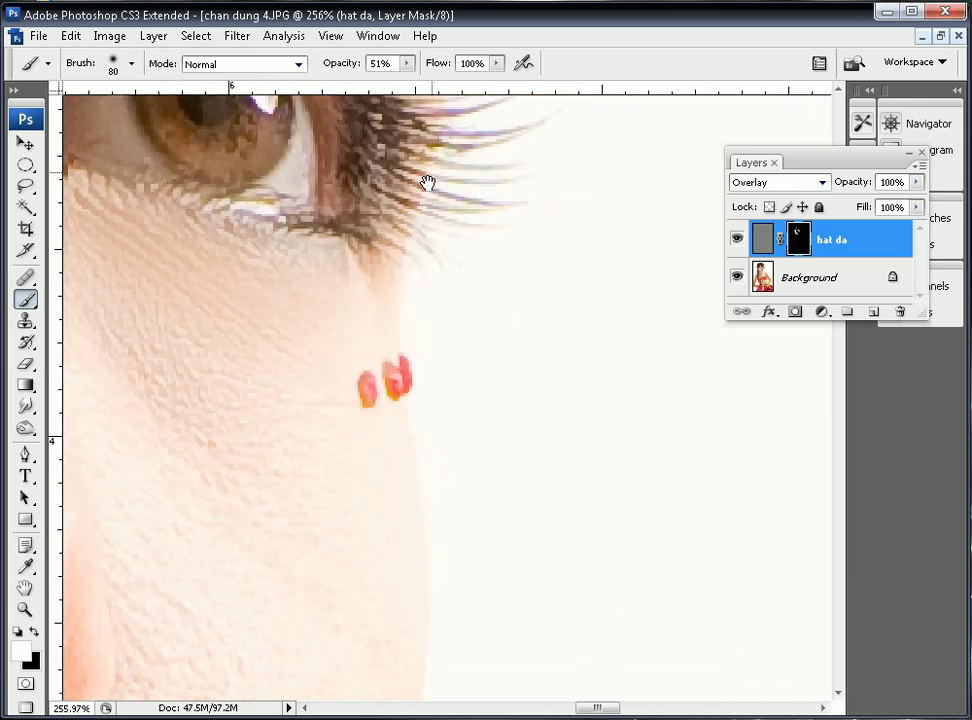
pyautogui.moveTo(328, 336); pyautogui.dragTo(403, 262)
pyautogui.moveTo(438, 585); pyautogui.dragTo(424, 345)
pyautogui.moveTo(391, 306)
pyautogui.mouseDown()
pyautogui.moveTo(387, 592)
pyautogui.moveTo(368, 245)
pyautogui.moveTo(373, 301)
pyautogui.moveTo(394, 339)
pyautogui.moveTo(420, 445)
pyautogui.moveTo(389, 317)
pyautogui.moveTo(419, 443)
pyautogui.moveTo(415, 460)
pyautogui.moveTo(387, 445)
pyautogui.mouseUp()
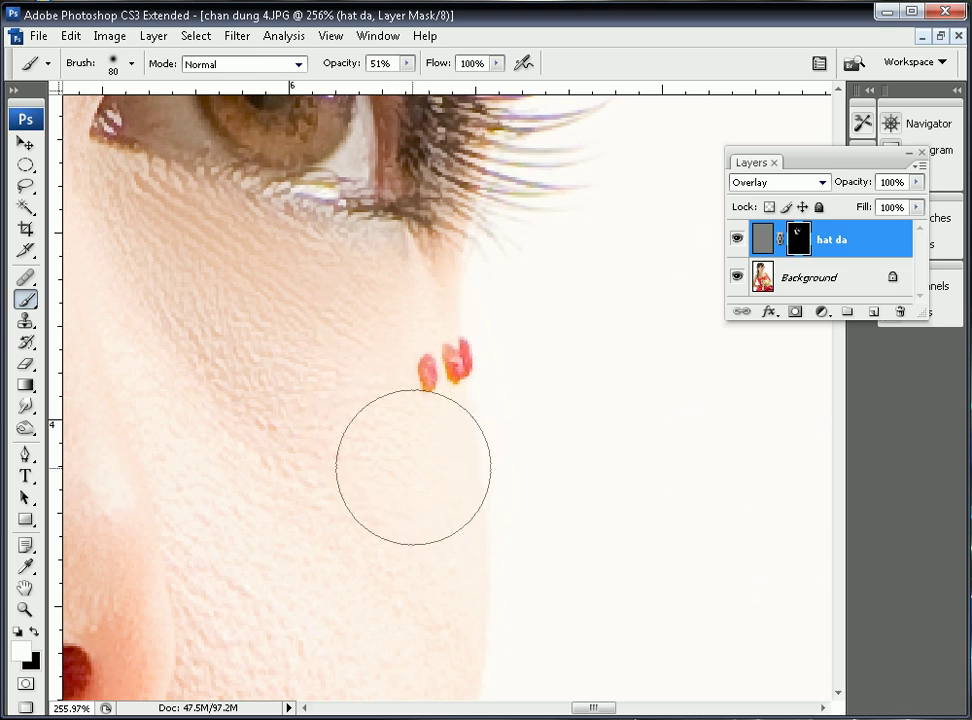
pyautogui.press('space')
pyautogui.moveTo(275, 620); pyautogui.dragTo(399, 239)
pyautogui.moveTo(336, 546); pyautogui.dragTo(262, 285)
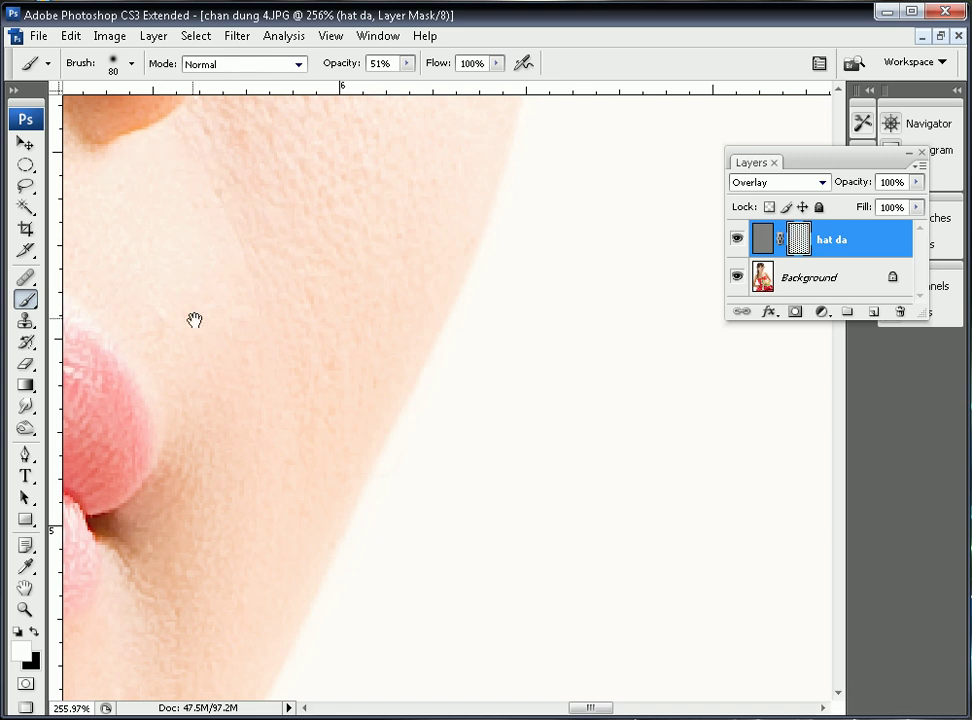
# - Reveal the grain around the upper lip, mouth corner, chin, neck and top of the shoulder on the hat da mask
pyautogui.moveTo(193, 321); pyautogui.dragTo(441, 423)
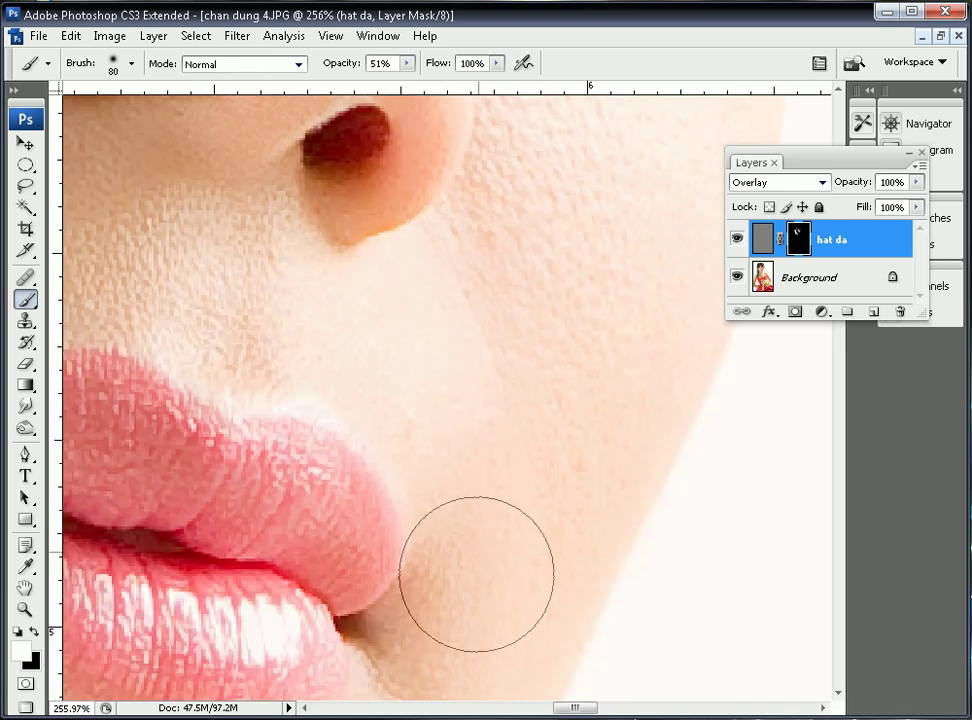
pyautogui.moveTo(478, 582); pyautogui.dragTo(439, 222)
pyautogui.moveTo(320, 551); pyautogui.dragTo(497, 267)
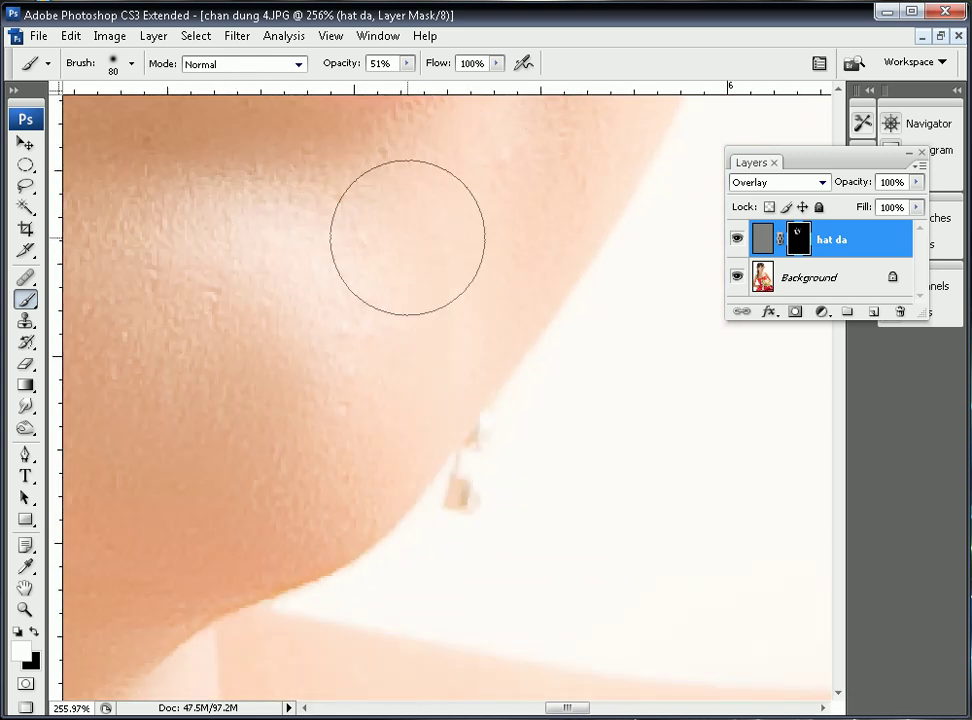
pyautogui.moveTo(304, 490); pyautogui.dragTo(356, 163)
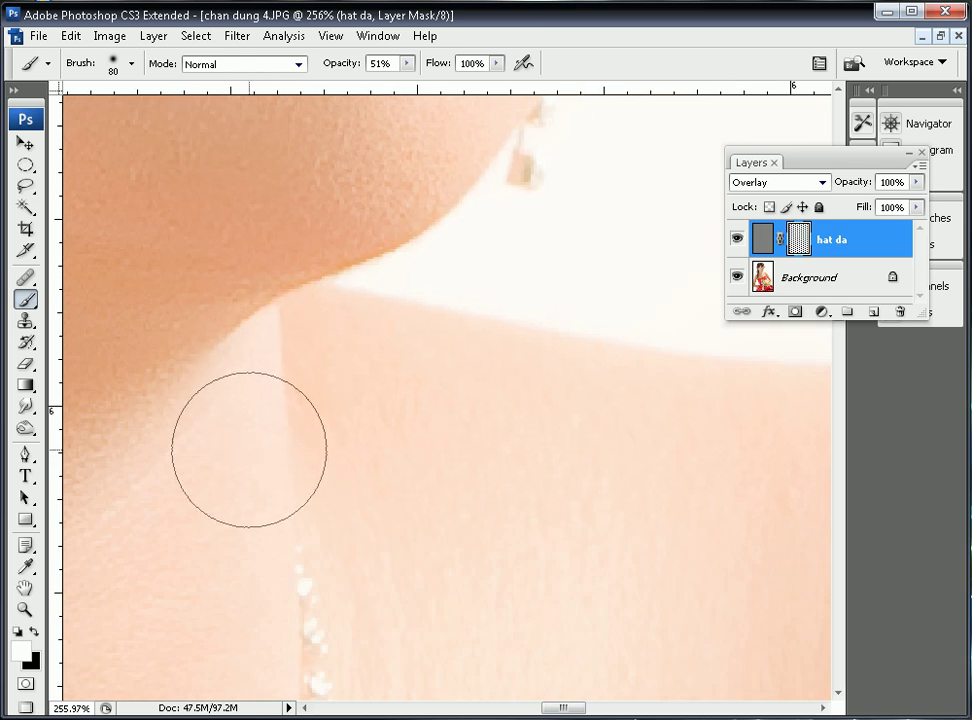
pyautogui.moveTo(448, 454); pyautogui.dragTo(130, 442)
pyautogui.moveTo(636, 427); pyautogui.dragTo(656, 425)
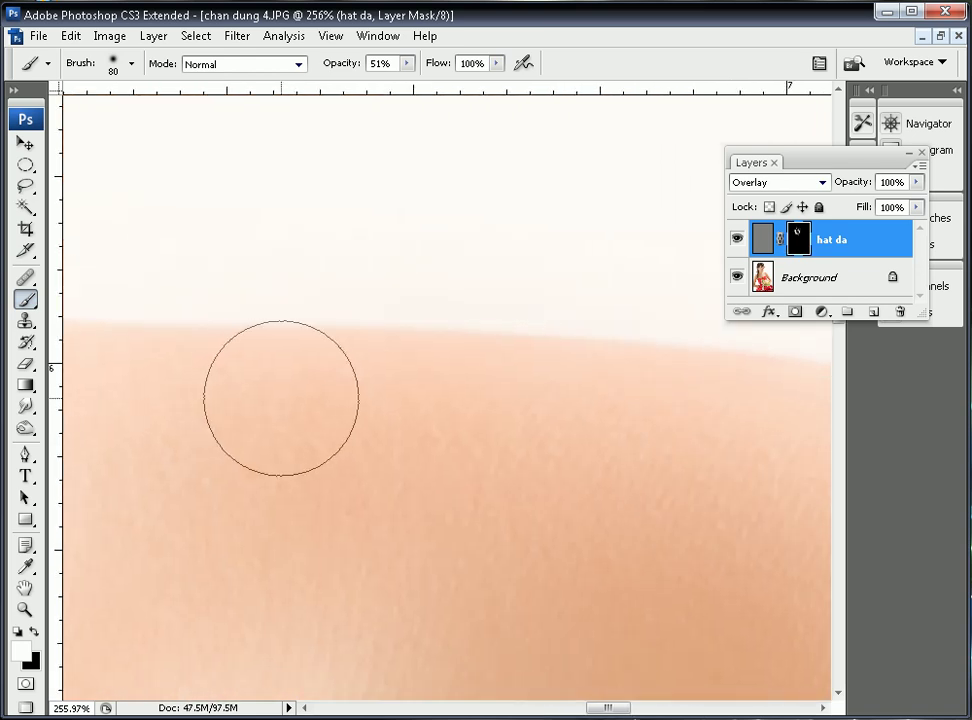
# - Enlarge the brush to 500 px and paint the mask white over the chest, shoulder and arm beside the bouquet
pyautogui.hotkey('ctrl', '-')
pyautogui.hotkey('ctrl', '-')
pyautogui.hotkey('ctrl', '-')
pyautogui.hotkey('ctrl', '-')
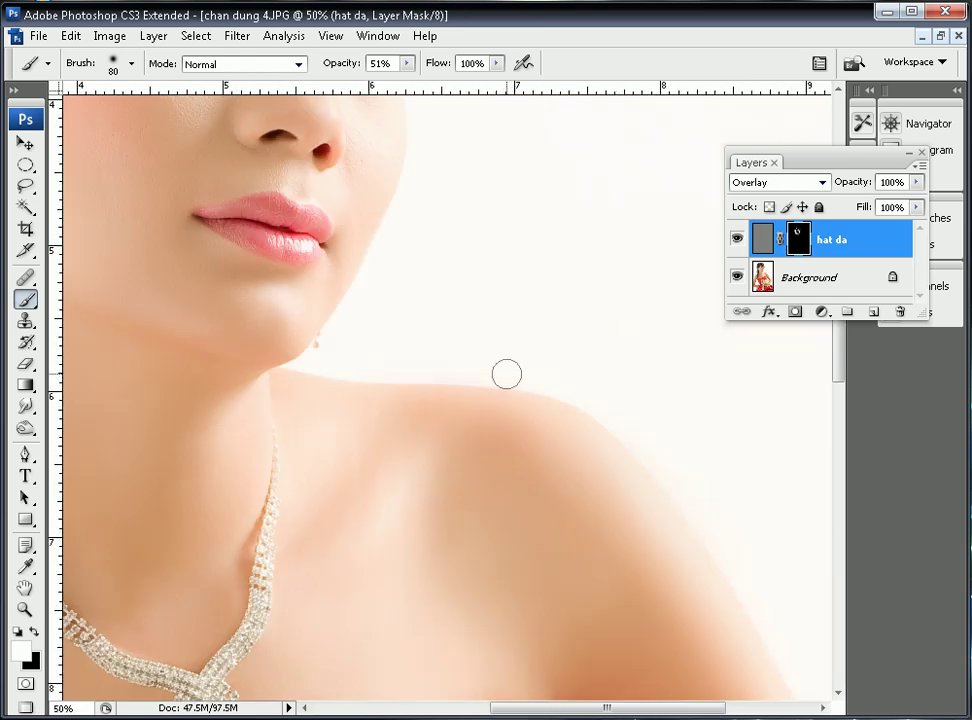
pyautogui.press(']')
pyautogui.moveTo(365, 610)
pyautogui.mouseDown()
pyautogui.moveTo(377, 547)
pyautogui.moveTo(368, 551)
pyautogui.mouseUp()
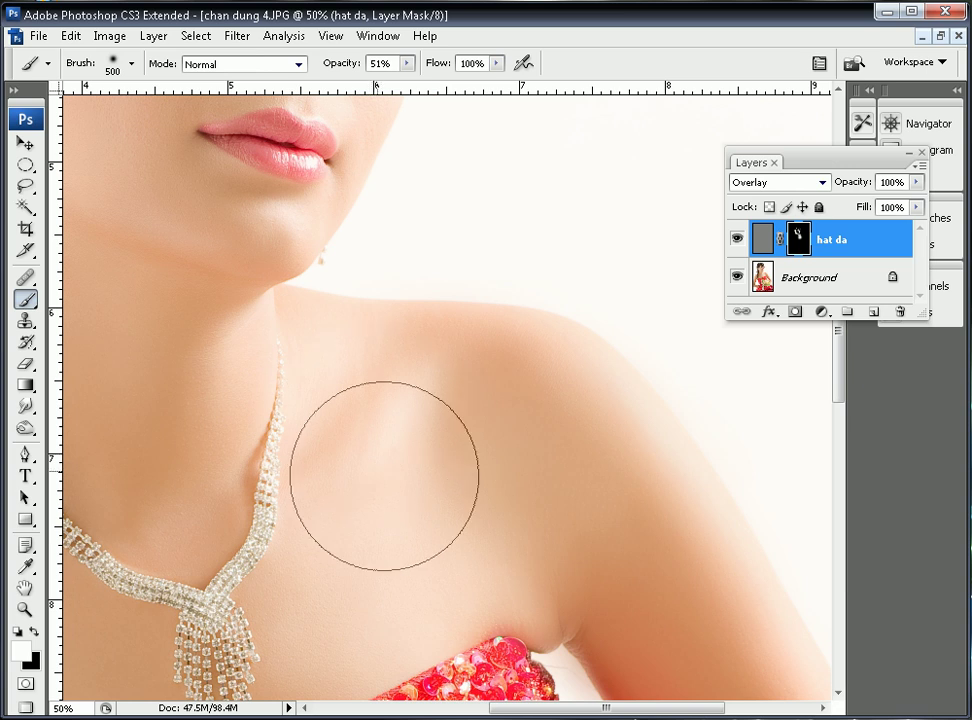
pyautogui.moveTo(193, 423); pyautogui.dragTo(356, 446)
pyautogui.moveTo(606, 467); pyautogui.dragTo(328, 321)
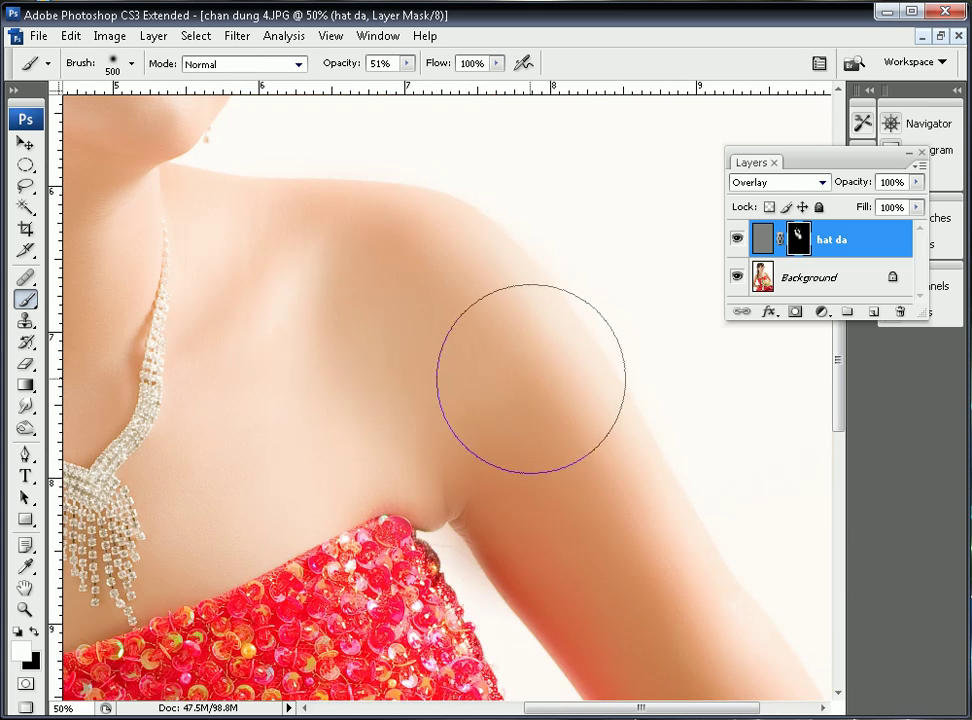
pyautogui.moveTo(656, 555); pyautogui.dragTo(471, 330)
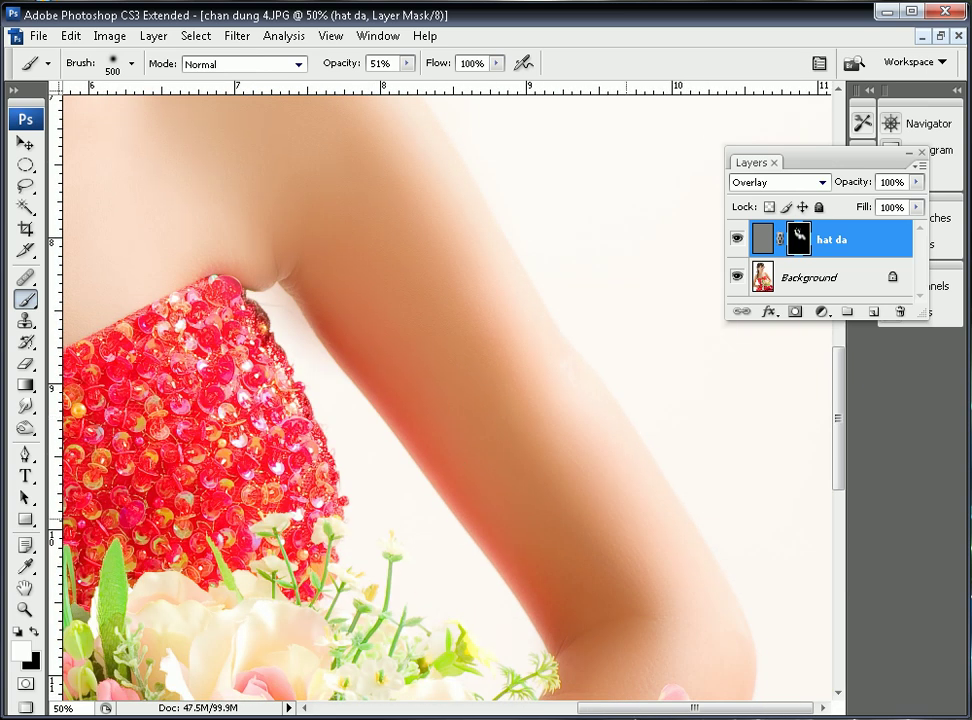
pyautogui.moveTo(692, 629); pyautogui.dragTo(690, 436)
# - Paint the hat da mask white over the opposite shoulder, upper arm, elbow and forearm using the 500 px brush
pyautogui.moveTo(350, 508); pyautogui.dragTo(671, 493)
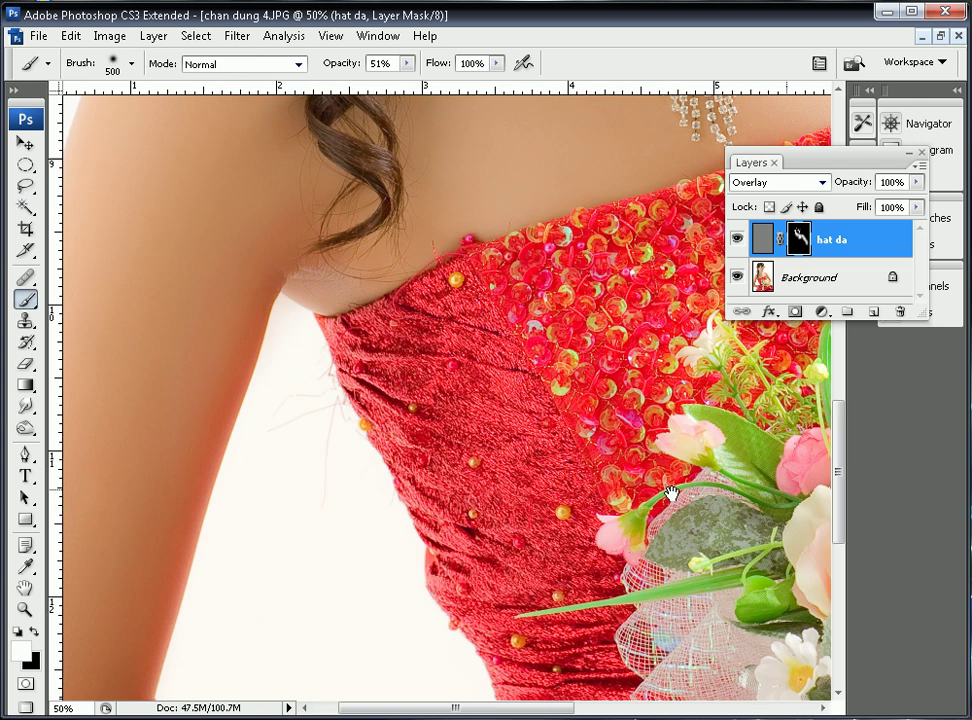
pyautogui.moveTo(391, 373); pyautogui.dragTo(466, 328)
pyautogui.moveTo(250, 215); pyautogui.dragTo(212, 477)
pyautogui.moveTo(171, 577); pyautogui.dragTo(331, 195)
pyautogui.moveTo(386, 430)
pyautogui.mouseDown()
pyautogui.moveTo(382, 280)
pyautogui.moveTo(340, 115)
pyautogui.mouseUp()
pyautogui.moveTo(156, 566); pyautogui.dragTo(174, 356)
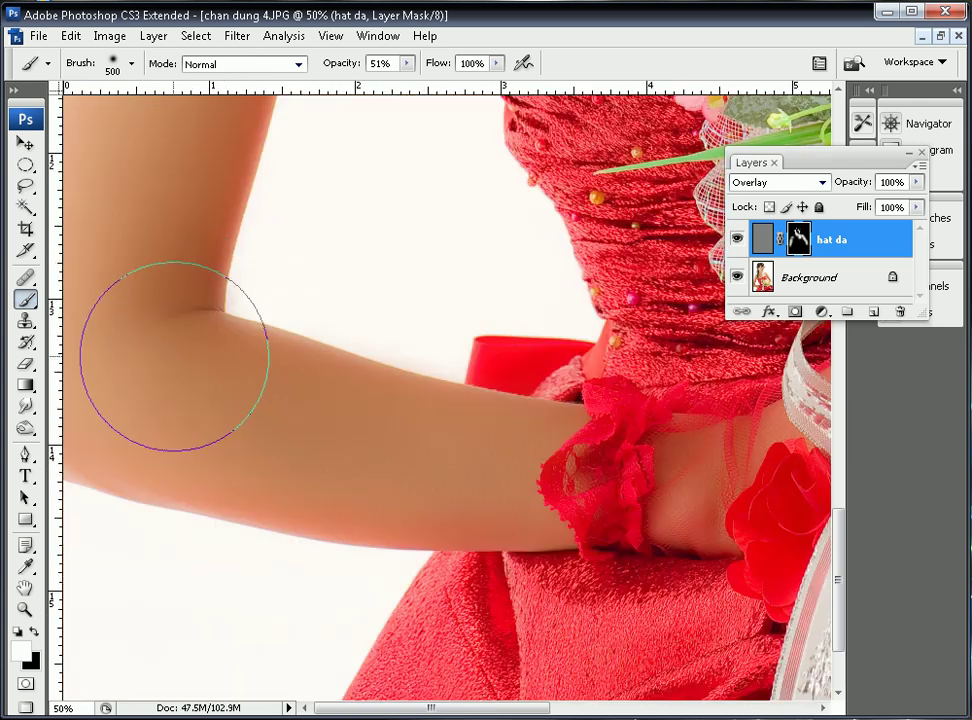
pyautogui.moveTo(539, 453); pyautogui.dragTo(340, 455)
pyautogui.moveTo(232, 399); pyautogui.dragTo(232, 473)
pyautogui.moveTo(245, 485)
pyautogui.mouseDown()
pyautogui.moveTo(466, 546)
pyautogui.moveTo(278, 504)
pyautogui.mouseUp()
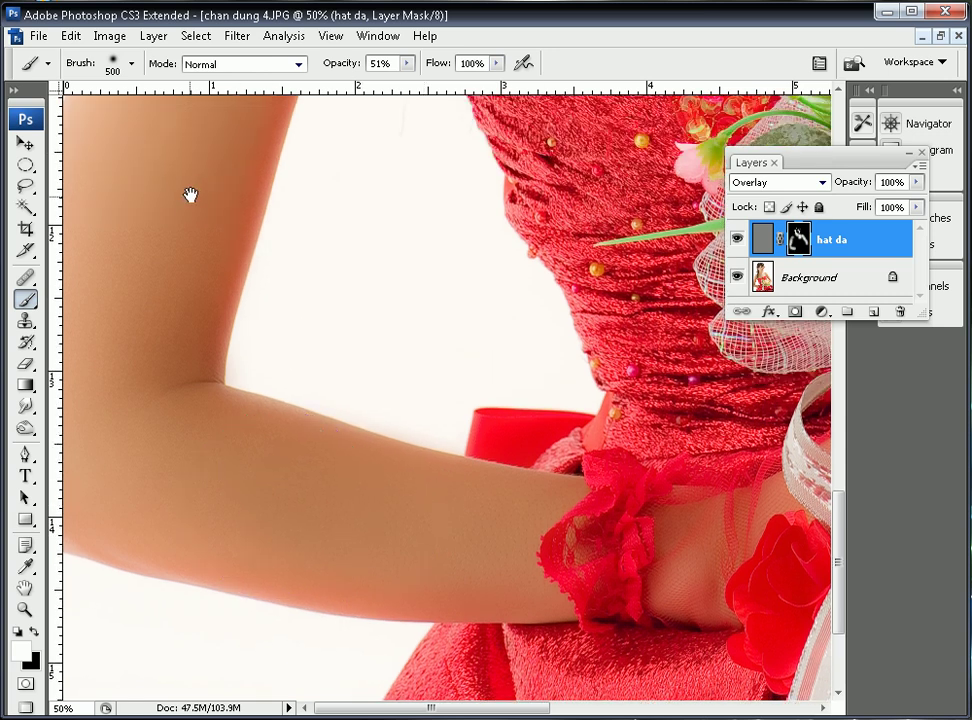
pyautogui.moveTo(191, 195); pyautogui.dragTo(220, 655)
pyautogui.moveTo(262, 223); pyautogui.dragTo(262, 323)
pyautogui.moveTo(603, 306); pyautogui.dragTo(482, 445)
pyautogui.moveTo(499, 347); pyautogui.dragTo(374, 583)
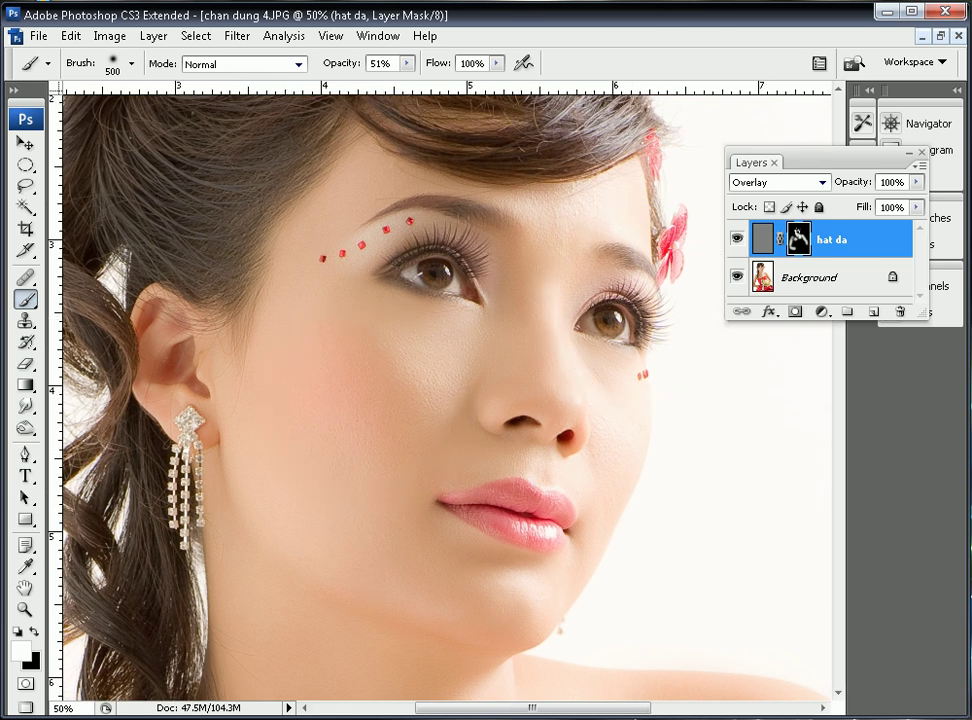
# - Inspect the face at 100% with the hat da layer hidden and shown, and examine the portrait at 24% zoom
pyautogui.press('v')
pyautogui.rightClick(440, 297)
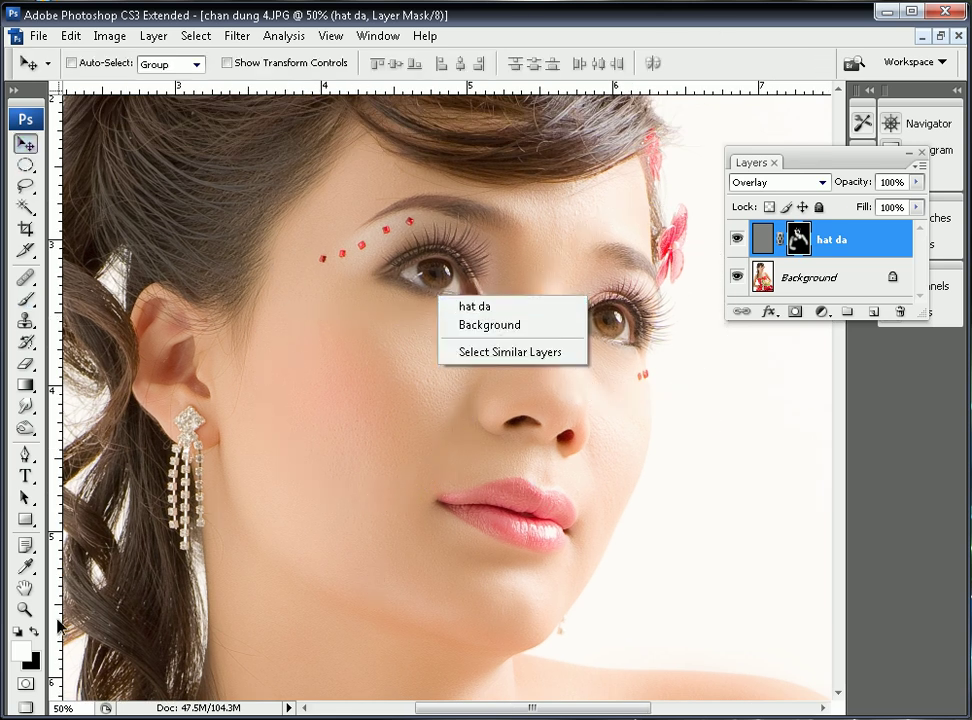
pyautogui.click(22, 592)
pyautogui.click(25, 589)
pyautogui.rightClick(453, 324)
pyautogui.click(514, 347)
pyautogui.moveTo(547, 330); pyautogui.dragTo(625, 379)
pyautogui.moveTo(225, 380); pyautogui.dragTo(280, 431)
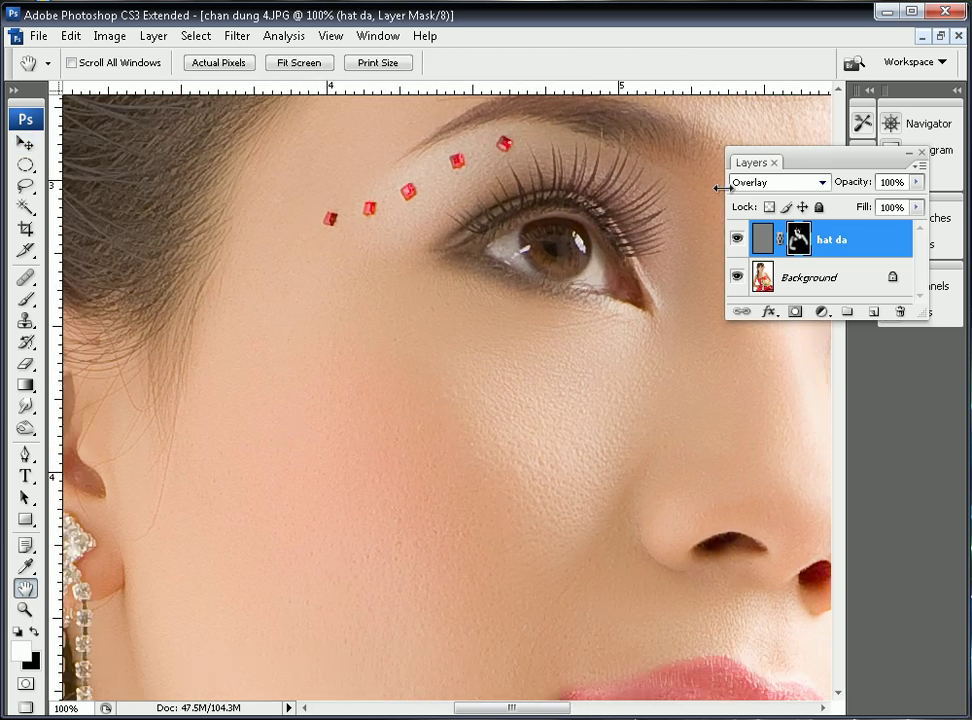
pyautogui.click(736, 240)
pyautogui.click(736, 240)
pyautogui.rightClick(505, 258)
pyautogui.click(512, 262)
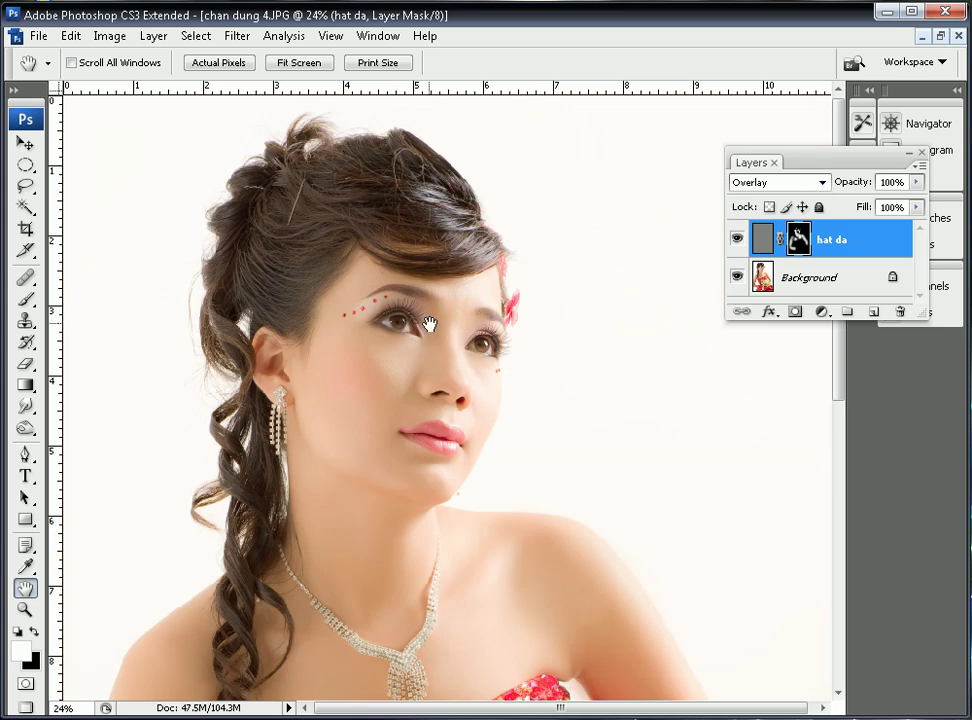
pyautogui.moveTo(427, 325); pyautogui.dragTo(421, 292)
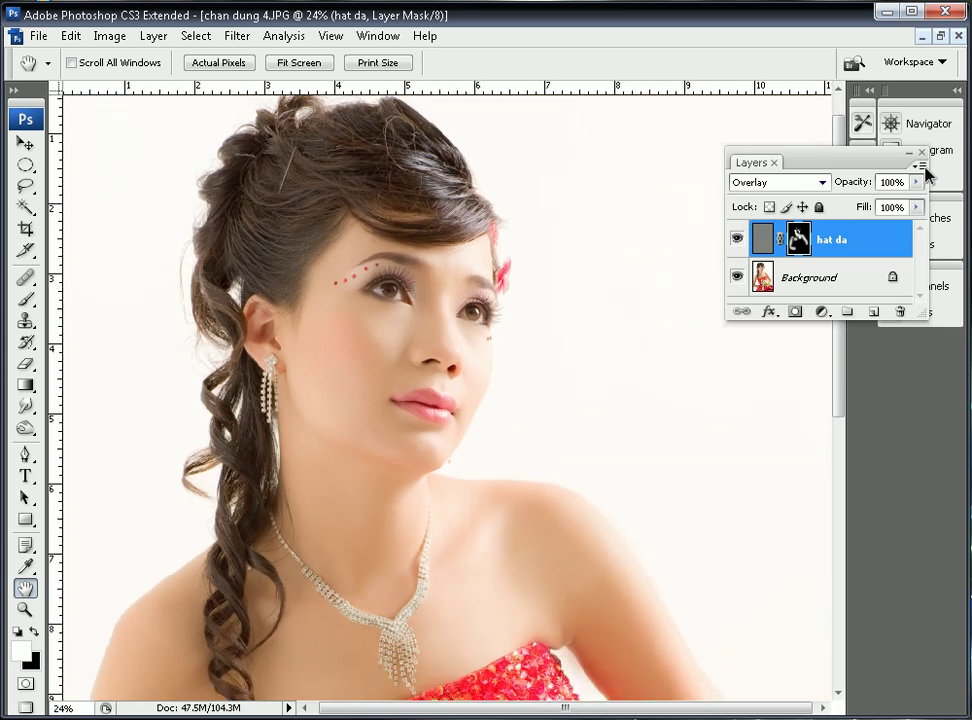
# - Flatten the hat da layer into the Background and review the face, chest and arms
pyautogui.click(922, 166)
pyautogui.click(790, 527)
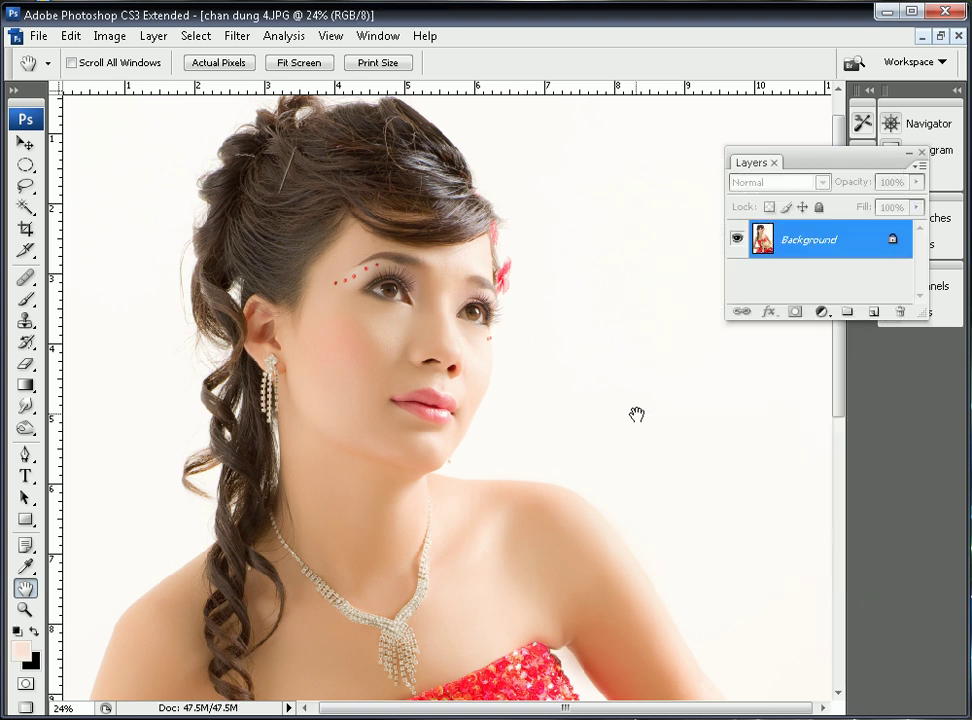
pyautogui.moveTo(403, 492); pyautogui.dragTo(428, 212)
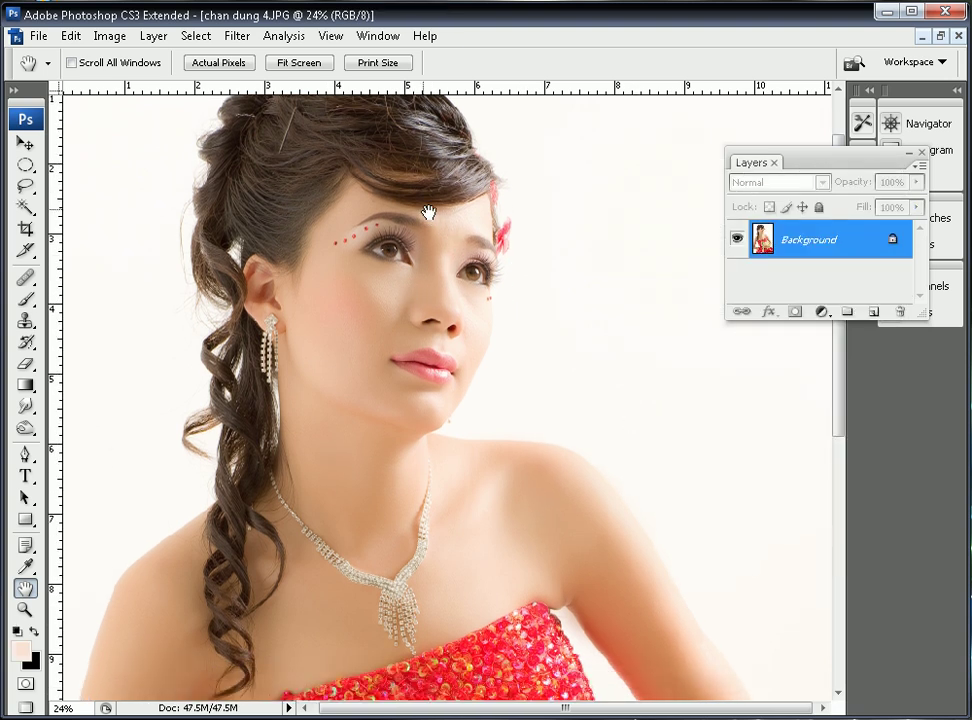
pyautogui.moveTo(491, 541); pyautogui.dragTo(443, 331)
pyautogui.moveTo(309, 585); pyautogui.dragTo(285, 393)
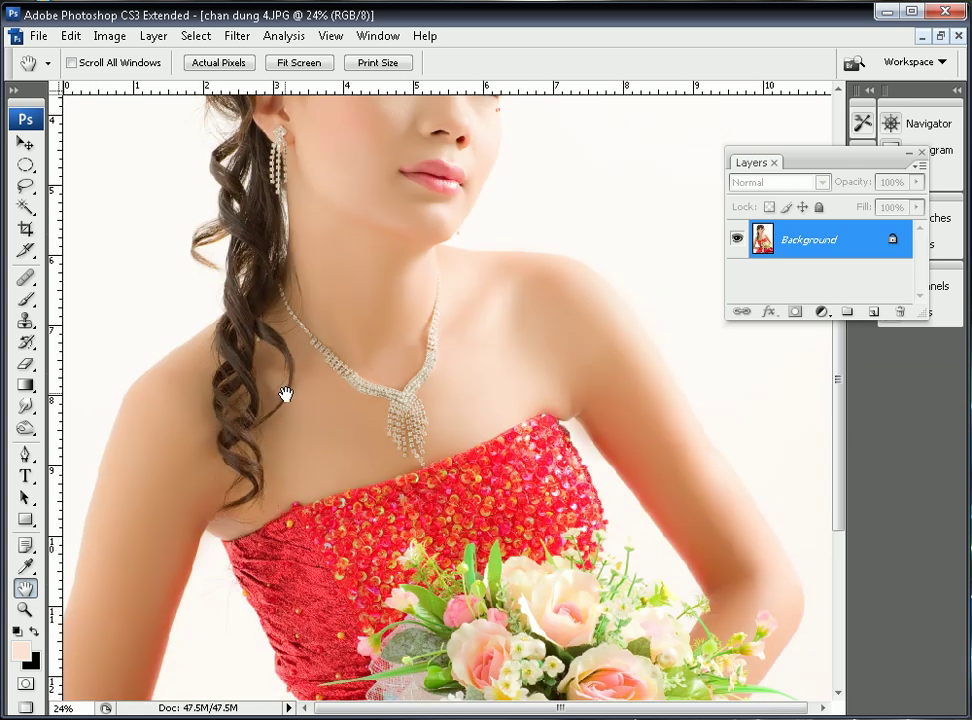